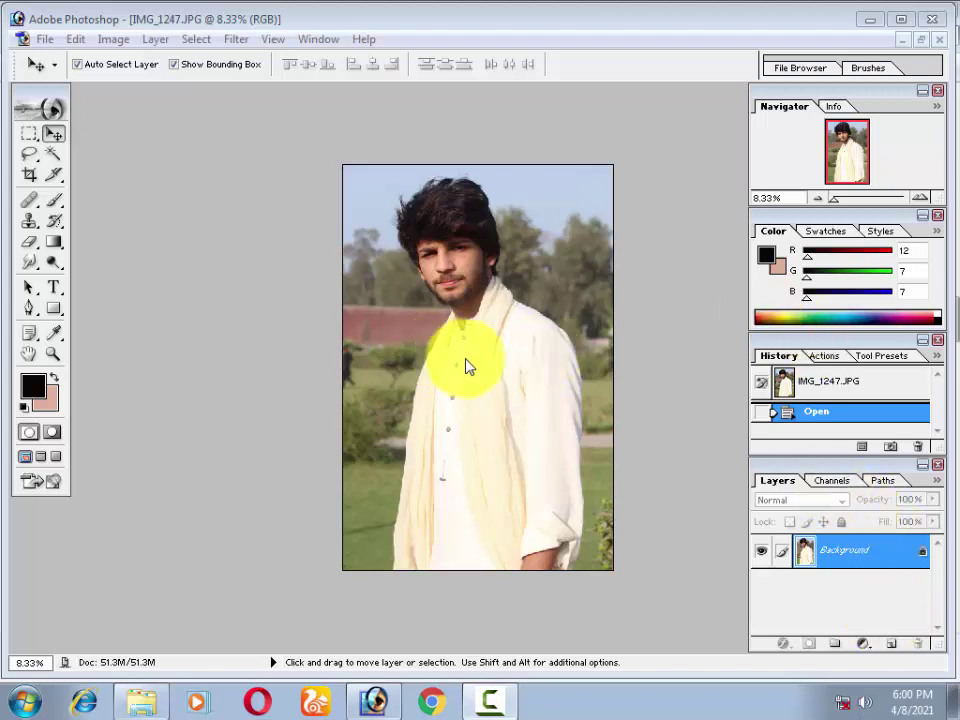
Convert the Background into Layer 0 and duplicate it as Layer 0 copy
{"action": "left_click", "coordinate": [840, 557]}
{"action": "double_click", "coordinate": [840, 552]}
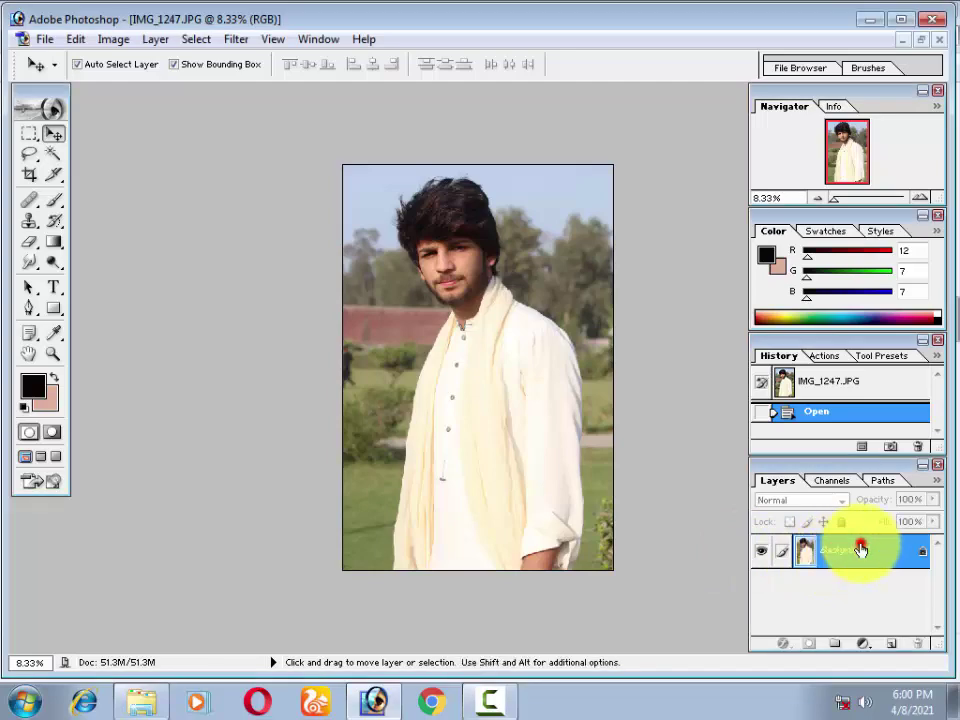
{"action": "key", "text": "Return"}
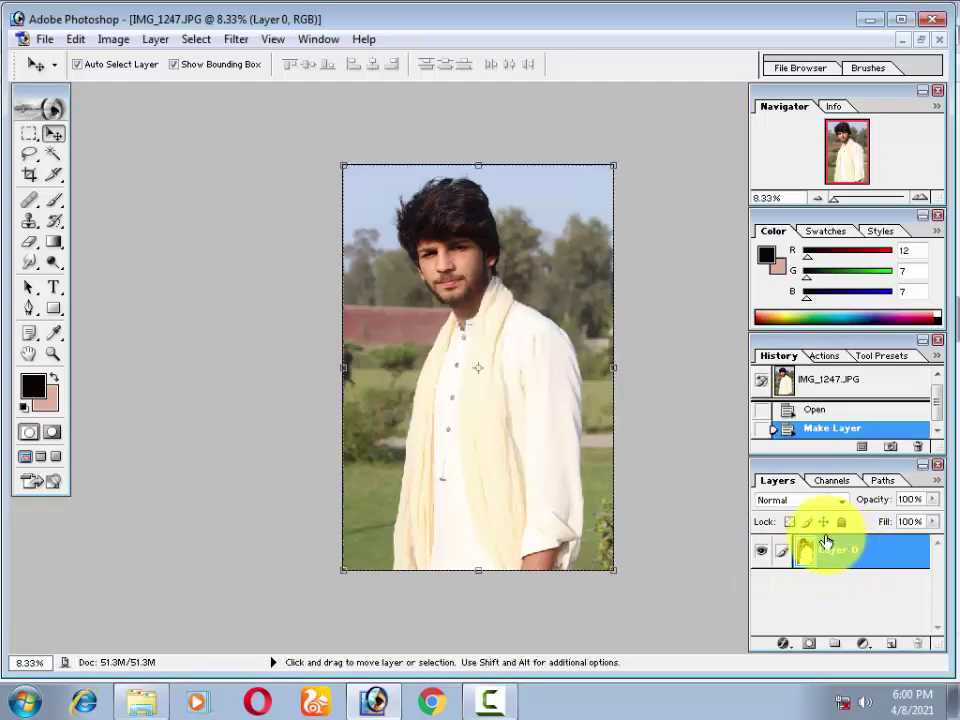
{"action": "key", "text": "ctrl+j"}
Zoom in to 100% on the face, centred on the nose
{"action": "key", "text": "ctrl+plus"}
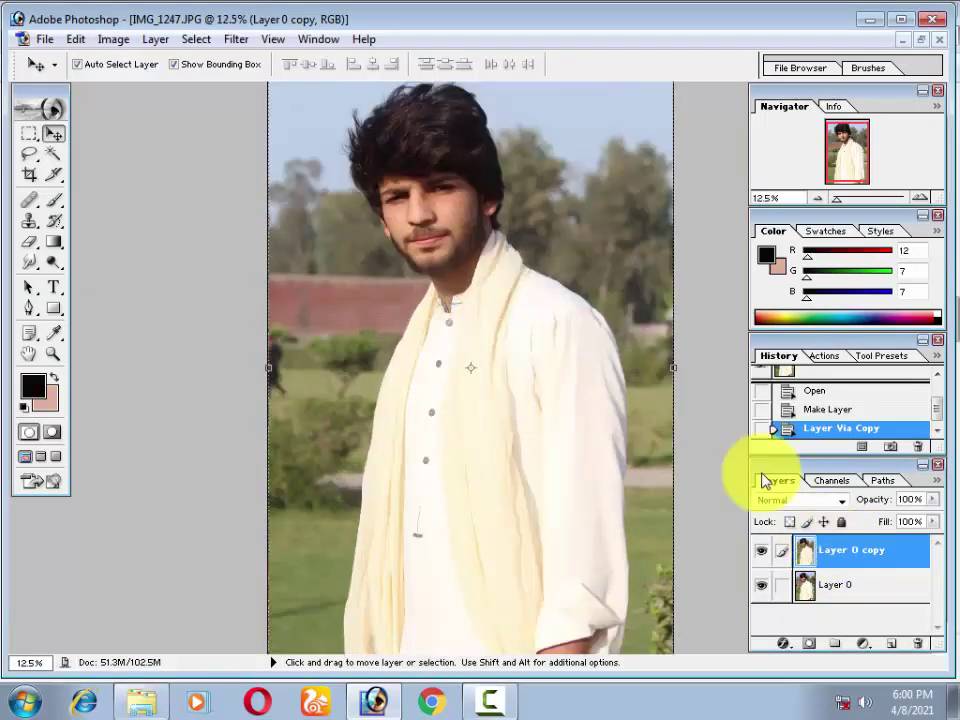
{"action": "key", "text": "ctrl+plus"}
{"action": "key", "text": "ctrl+plus"}
{"action": "key", "text": "ctrl+plus"}
{"action": "mouse_move", "coordinate": [356, 167]}
{"action": "left_mouse_down"}
{"action": "mouse_move", "coordinate": [346, 404]}
{"action": "mouse_move", "coordinate": [339, 392]}
{"action": "left_mouse_up"}
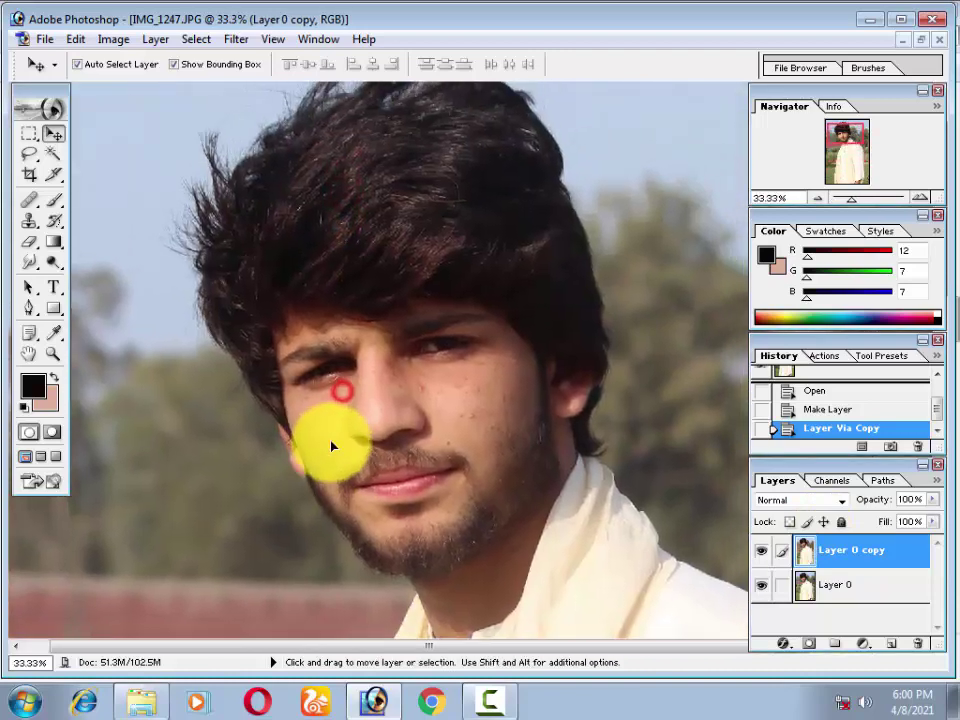
{"action": "key", "text": "ctrl+plus"}
{"action": "mouse_move", "coordinate": [348, 480]}
{"action": "left_mouse_down"}
{"action": "mouse_move", "coordinate": [381, 347]}
{"action": "mouse_move", "coordinate": [257, 380]}
{"action": "left_mouse_up"}
{"action": "key", "text": "ctrl+plus"}
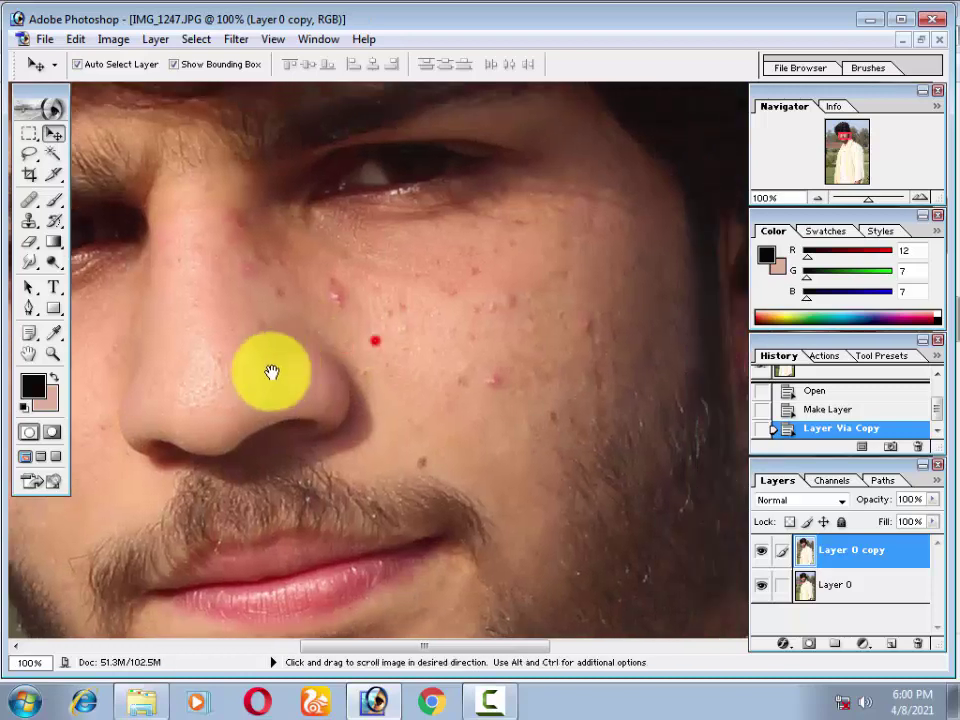
Select the Healing Brush and set its diameter to 53 px
{"action": "left_click", "coordinate": [28, 203]}
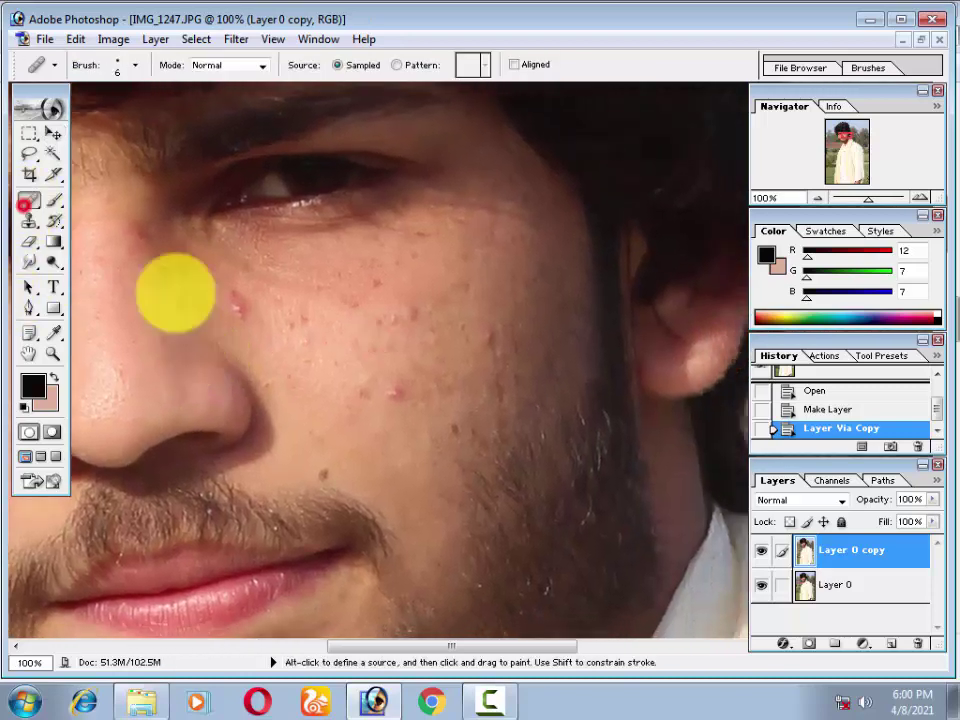
{"action": "right_click", "coordinate": [317, 405]}
{"action": "left_click", "coordinate": [375, 437]}
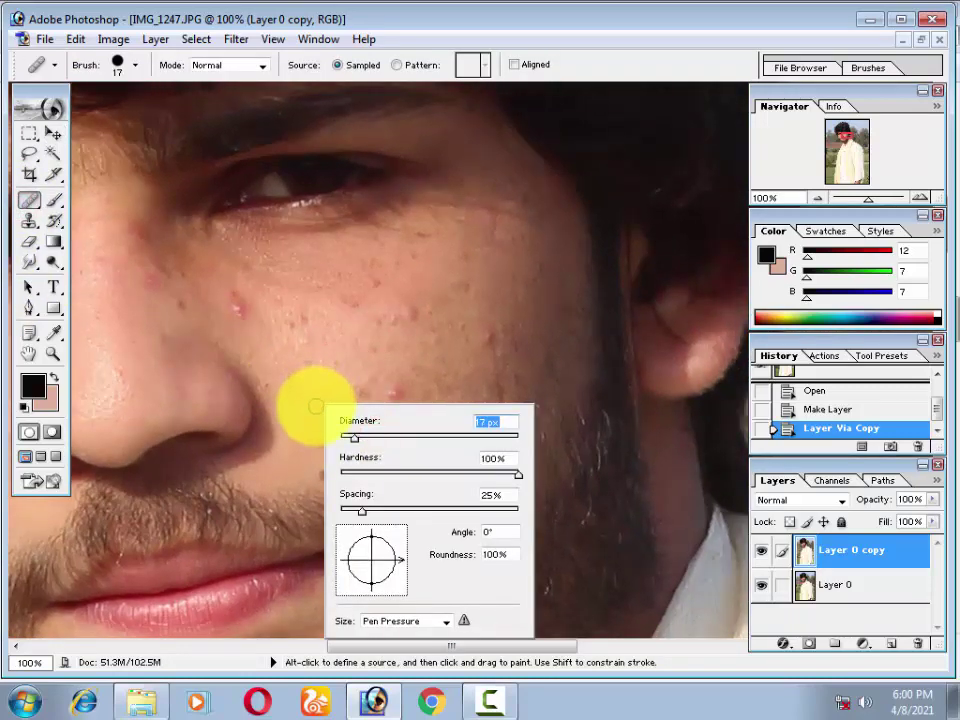
{"action": "left_click", "coordinate": [315, 405]}
{"action": "right_click", "coordinate": [315, 405]}
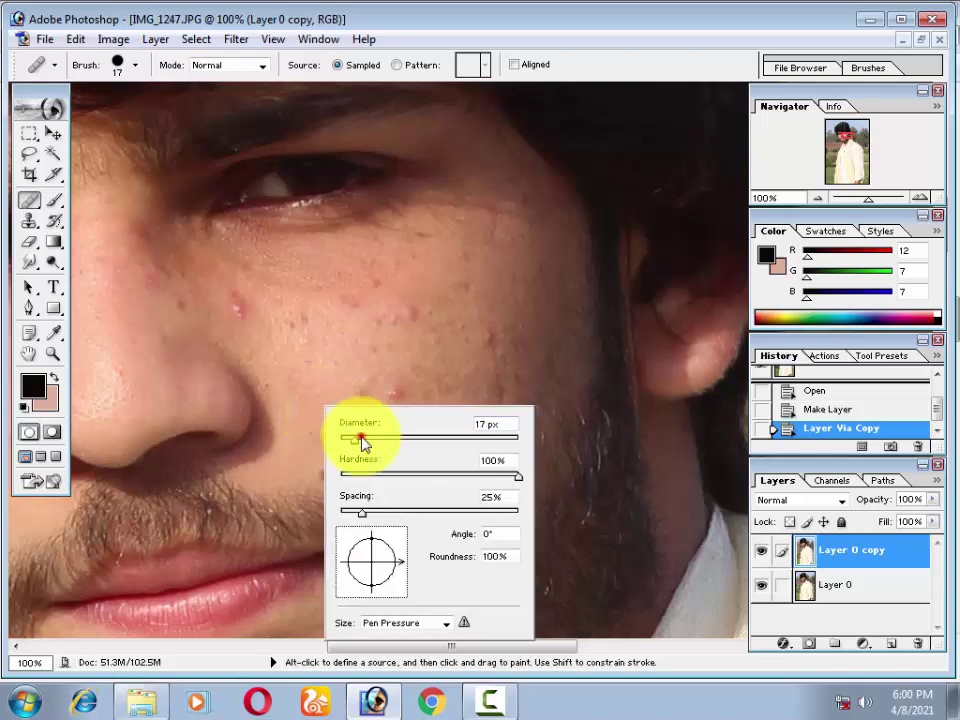
{"action": "left_click_drag", "start_coordinate": [360, 438], "coordinate": [386, 438]}
Heal the blemishes across the cheek, near the nose, eye and mustache
{"action": "left_click", "coordinate": [247, 310]}
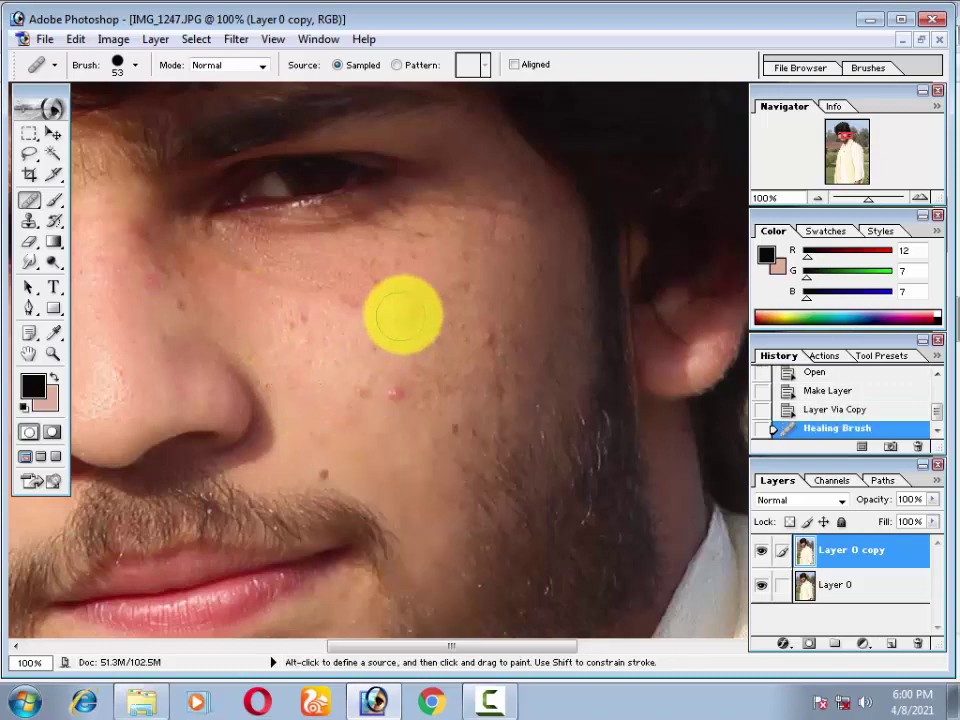
{"action": "left_click", "coordinate": [402, 314]}
{"action": "left_click", "coordinate": [370, 288]}
{"action": "left_click", "coordinate": [380, 390]}
{"action": "left_click", "coordinate": [482, 340]}
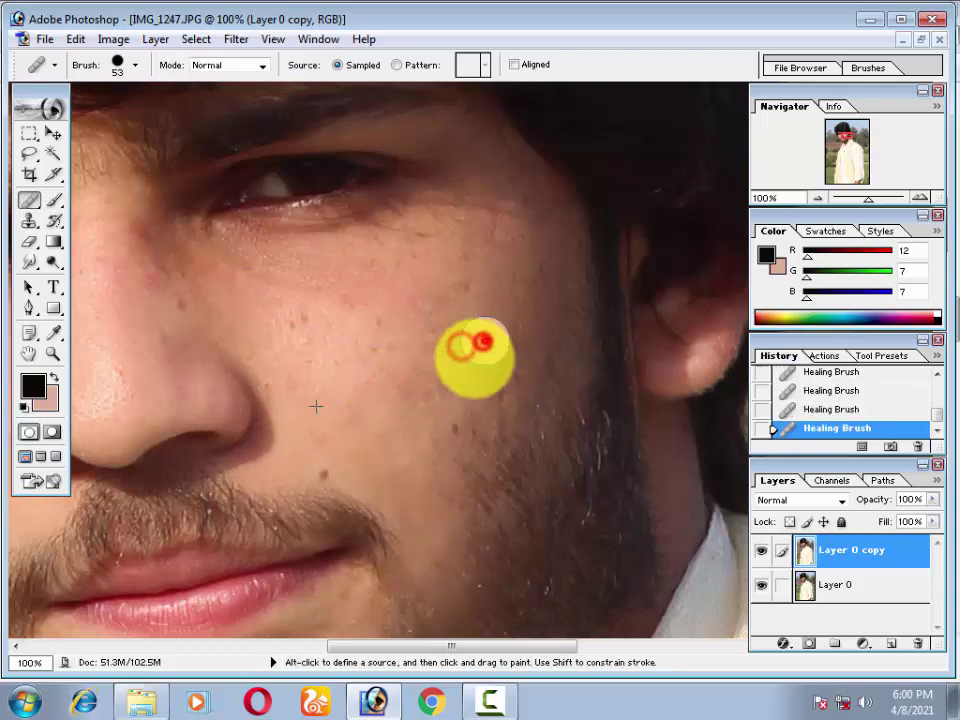
{"action": "left_click", "coordinate": [455, 374]}
{"action": "left_click", "coordinate": [441, 438]}
{"action": "left_click", "coordinate": [381, 397]}
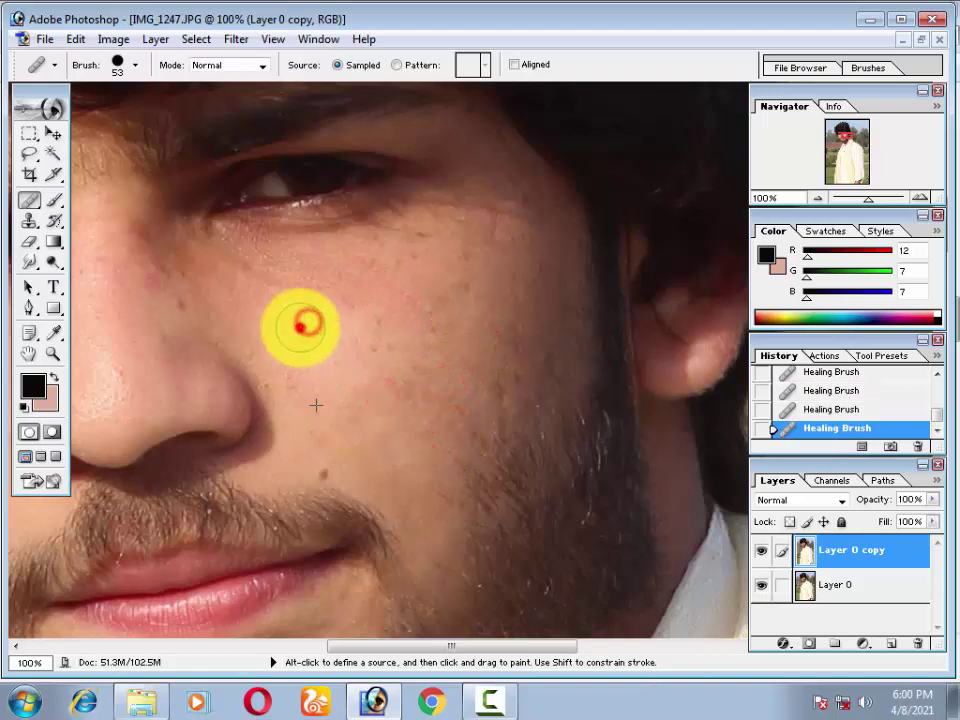
{"action": "left_click", "coordinate": [385, 266]}
{"action": "left_click", "coordinate": [429, 246]}
{"action": "left_click", "coordinate": [484, 217]}
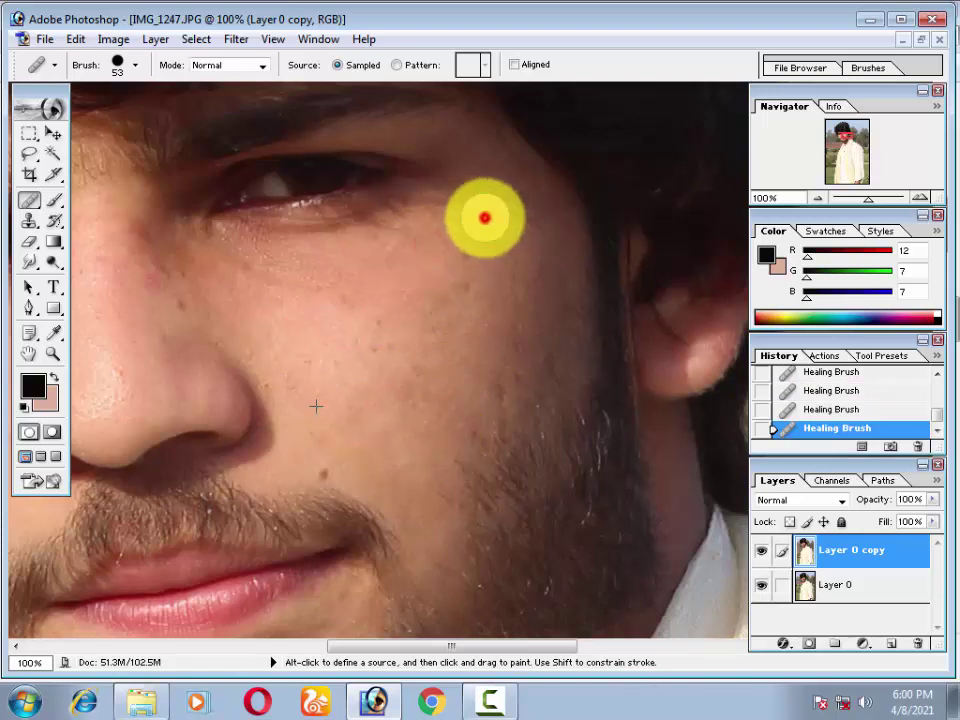
{"action": "left_click", "coordinate": [491, 259]}
{"action": "left_click", "coordinate": [521, 268]}
{"action": "left_click", "coordinate": [520, 321]}
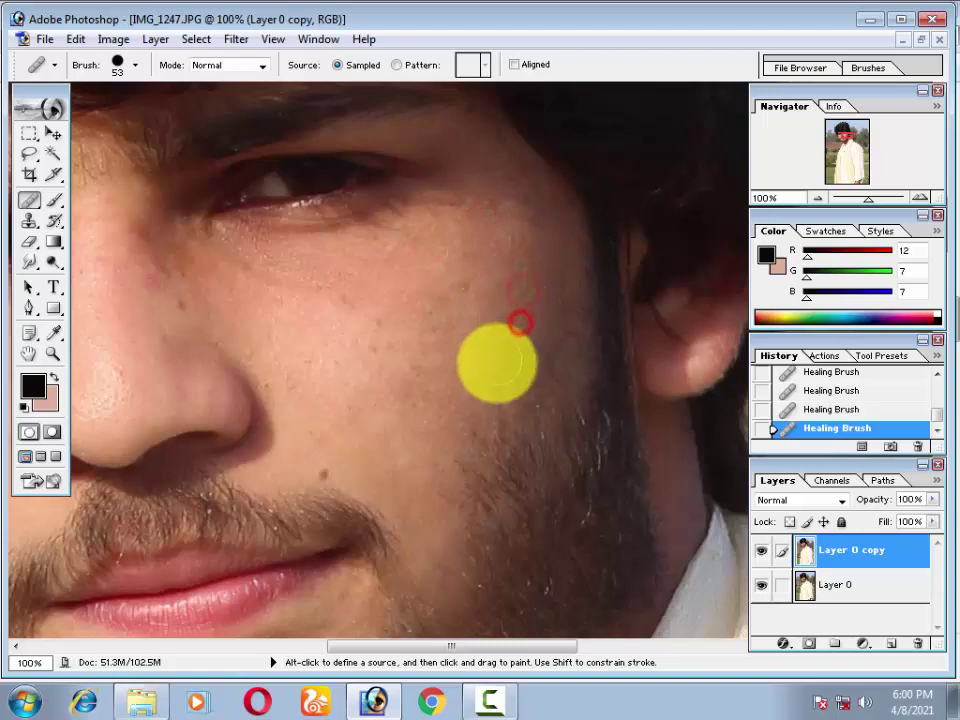
{"action": "left_click", "coordinate": [493, 369]}
{"action": "left_click", "coordinate": [467, 388]}
{"action": "left_click", "coordinate": [450, 424]}
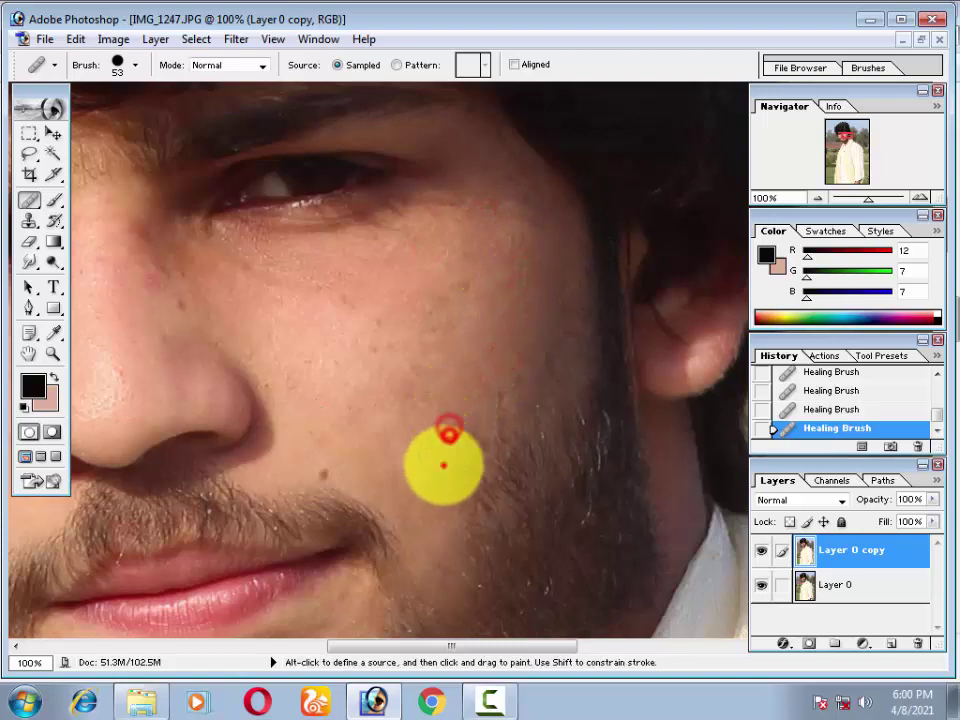
{"action": "left_click", "coordinate": [426, 507]}
Heal the remaining spots on the upper, middle and outer cheek and below the eye
{"action": "left_click", "coordinate": [336, 414]}
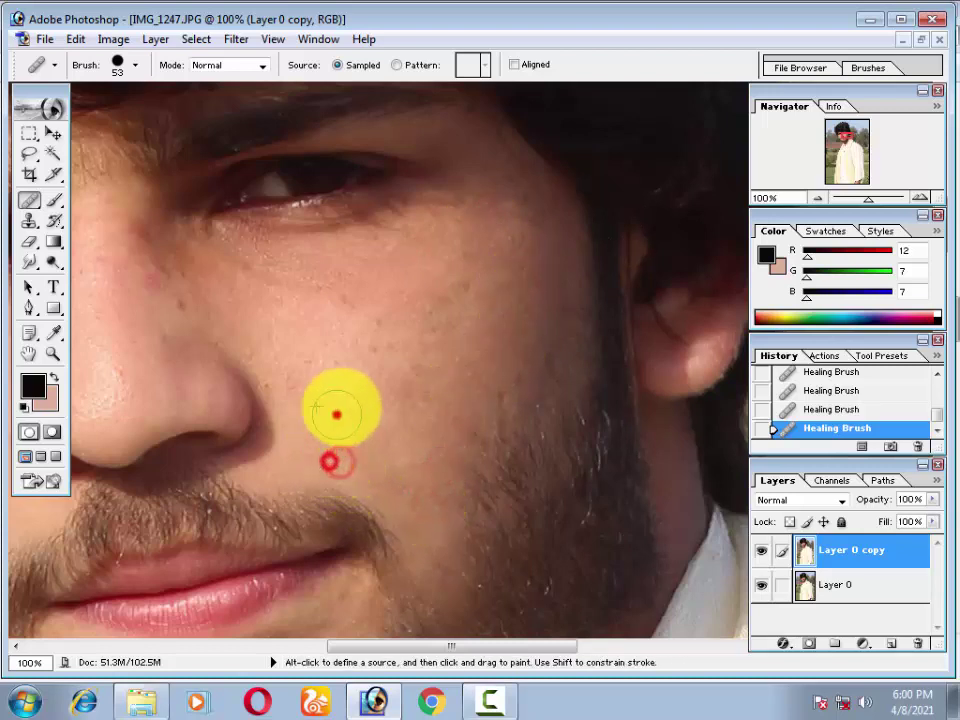
{"action": "left_click", "coordinate": [369, 351]}
{"action": "left_click", "coordinate": [390, 375]}
{"action": "left_click", "coordinate": [405, 405]}
{"action": "left_click", "coordinate": [416, 437]}
{"action": "left_click", "coordinate": [450, 450]}
{"action": "left_click", "coordinate": [499, 347]}
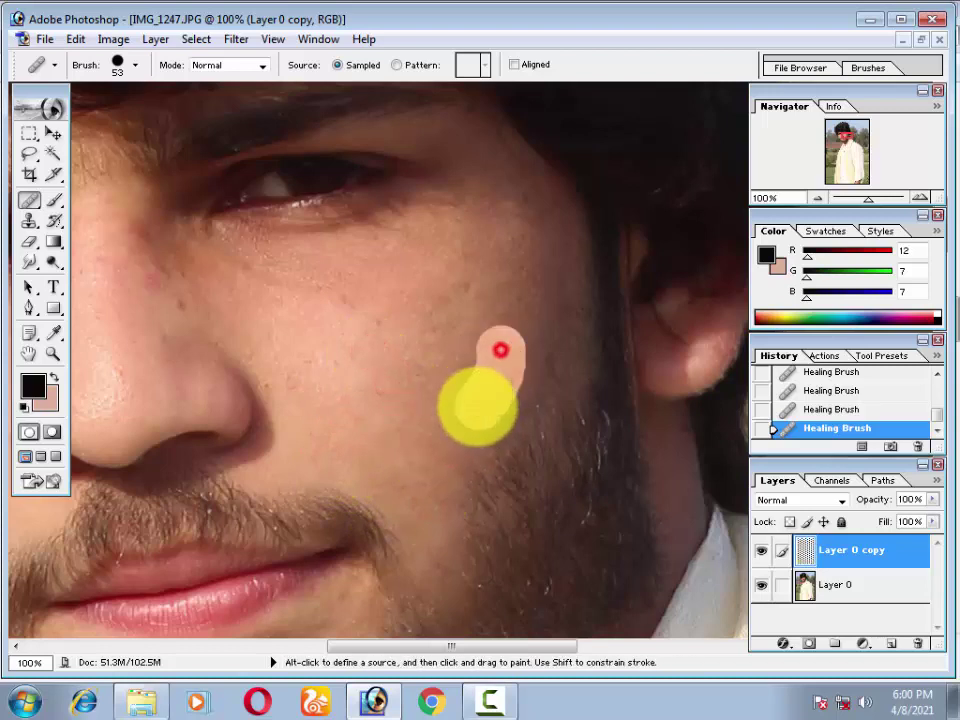
{"action": "left_click", "coordinate": [529, 274]}
{"action": "left_click", "coordinate": [476, 347]}
{"action": "left_click", "coordinate": [508, 310]}
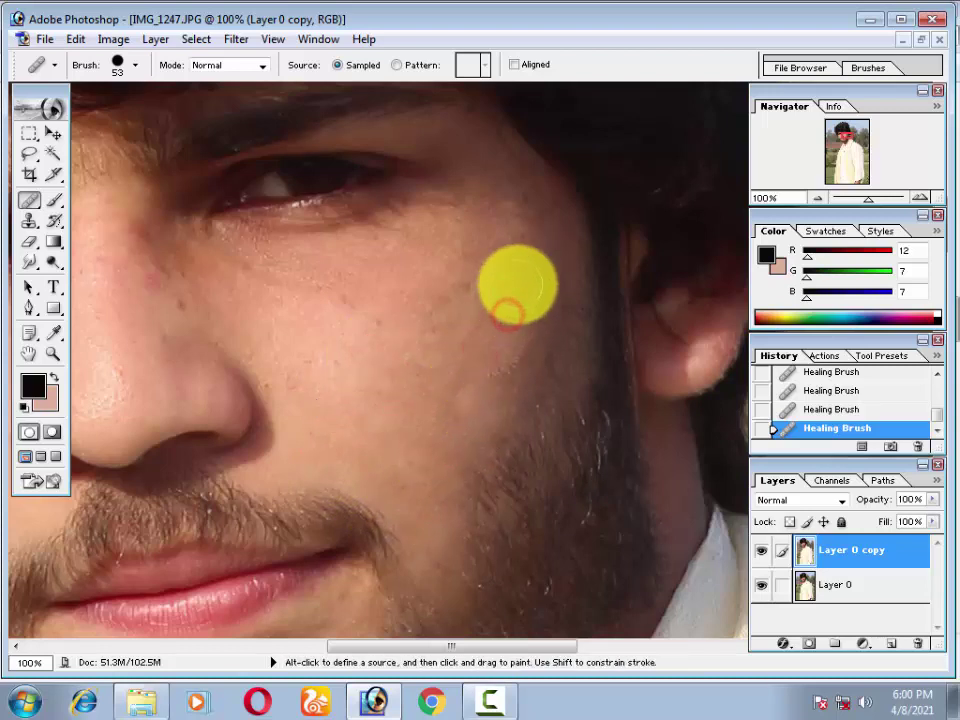
{"action": "left_click", "coordinate": [519, 281]}
{"action": "left_click", "coordinate": [522, 307]}
{"action": "left_click", "coordinate": [456, 386]}
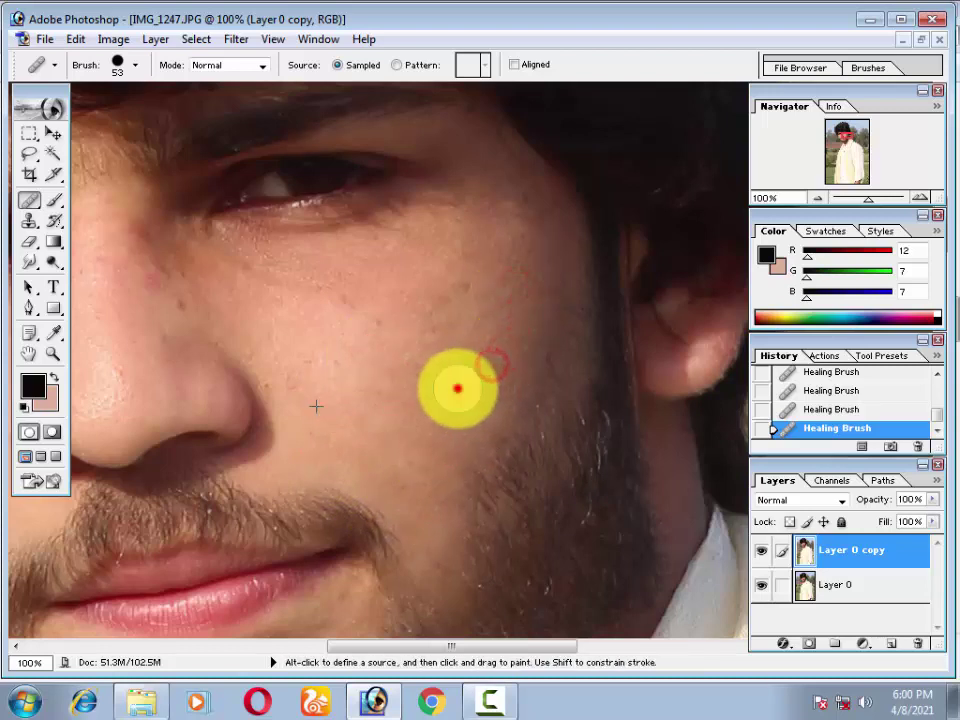
{"action": "left_click", "coordinate": [472, 400]}
{"action": "left_click", "coordinate": [461, 343]}
{"action": "left_click", "coordinate": [460, 321]}
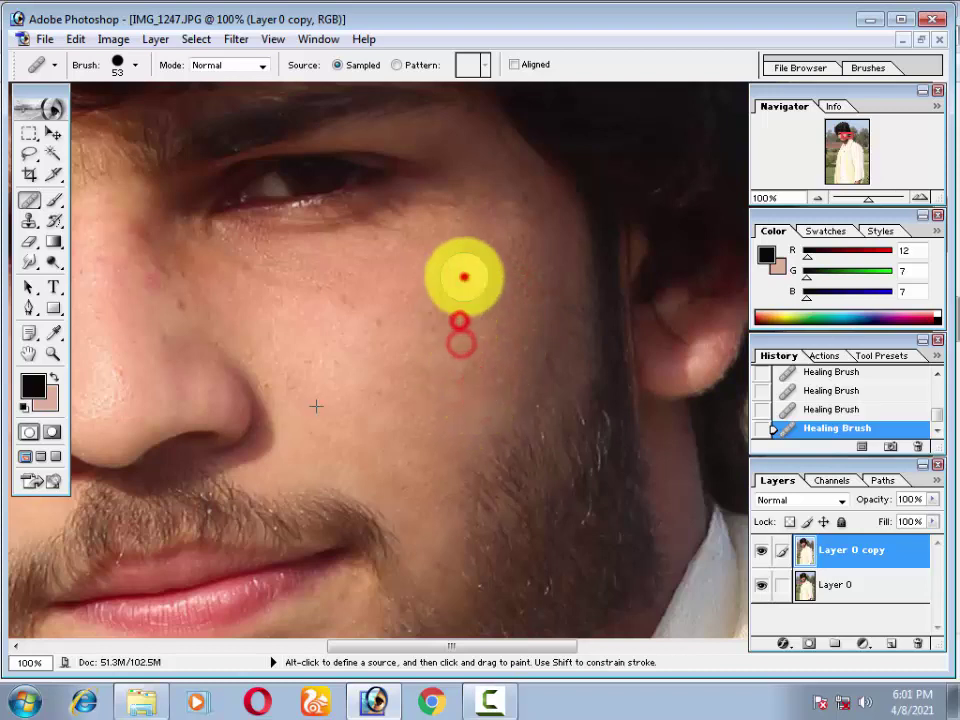
{"action": "left_click", "coordinate": [463, 277]}
{"action": "left_click", "coordinate": [424, 336]}
{"action": "left_click", "coordinate": [367, 303]}
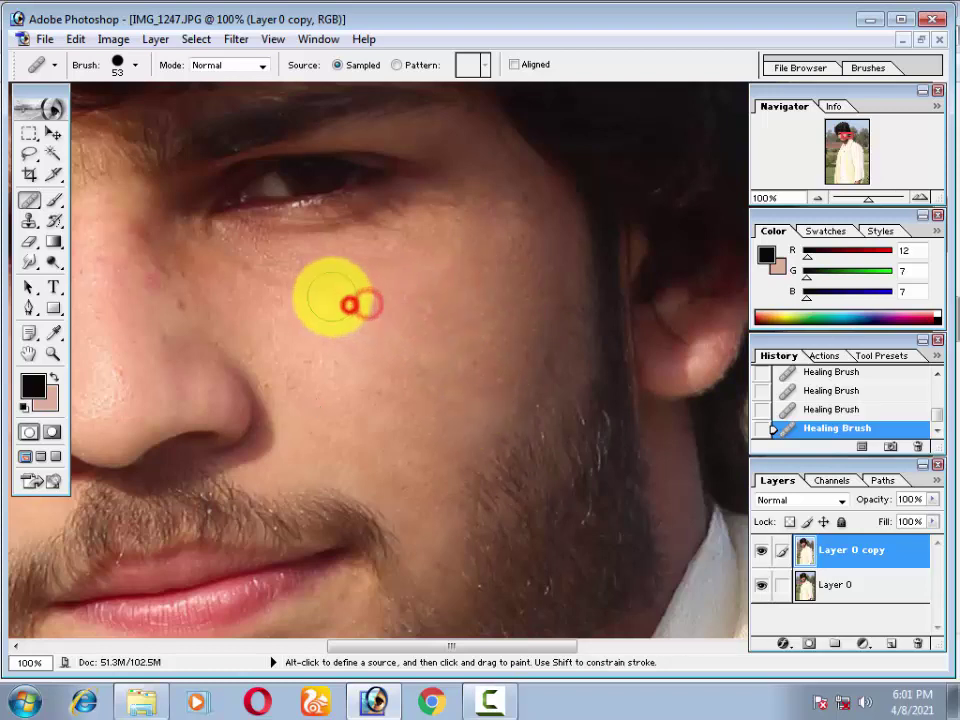
{"action": "left_click", "coordinate": [328, 294]}
Heal spots on the other cheek and beside the nose, then zoom out to the whole face
{"action": "left_click_drag", "start_coordinate": [357, 376], "coordinate": [557, 379]}
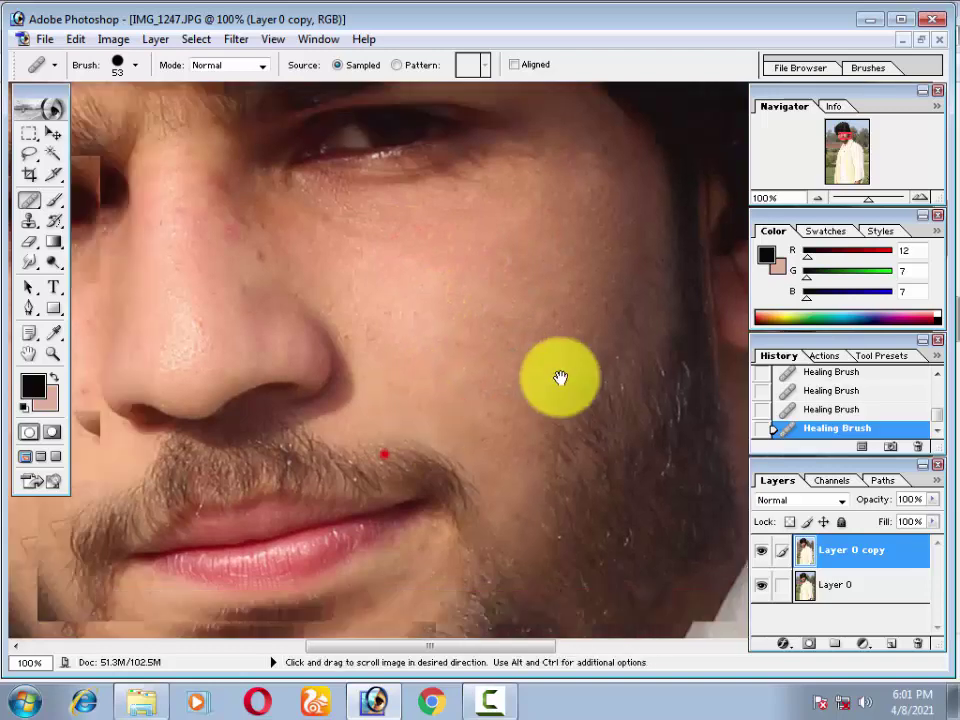
{"action": "left_click_drag", "start_coordinate": [407, 349], "coordinate": [536, 332]}
{"action": "left_click", "coordinate": [486, 285]}
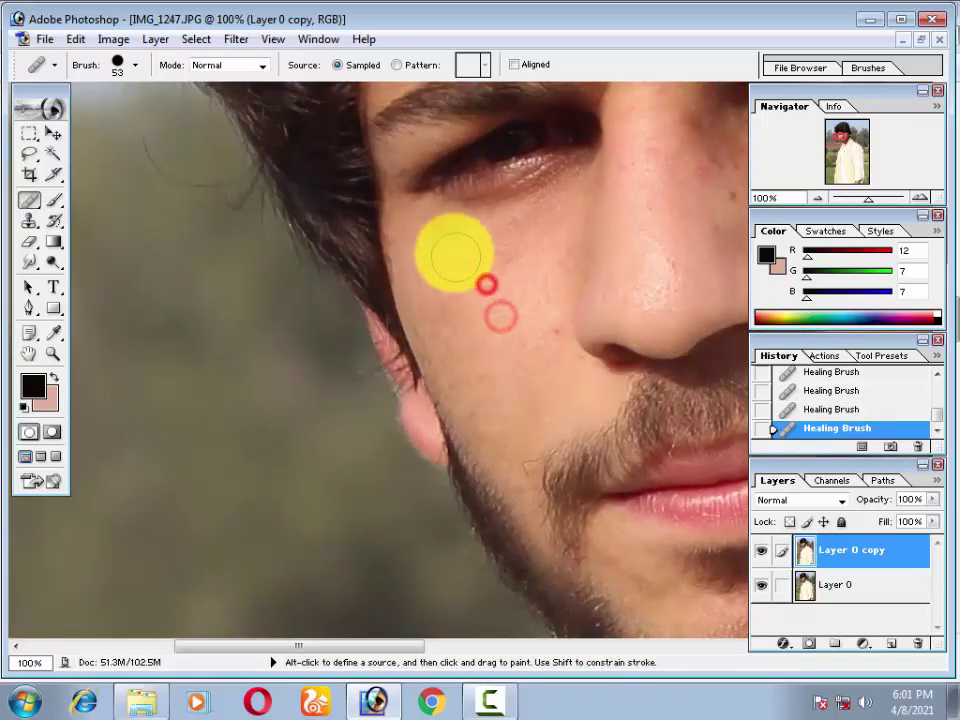
{"action": "left_click", "coordinate": [476, 309]}
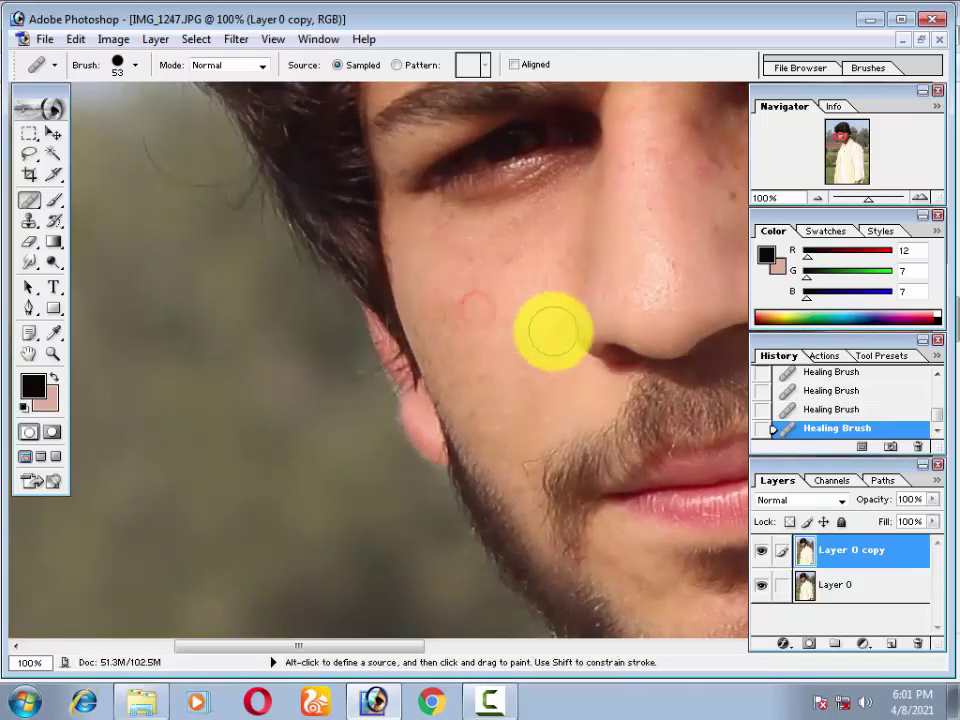
{"action": "left_click_drag", "start_coordinate": [545, 332], "coordinate": [356, 390]}
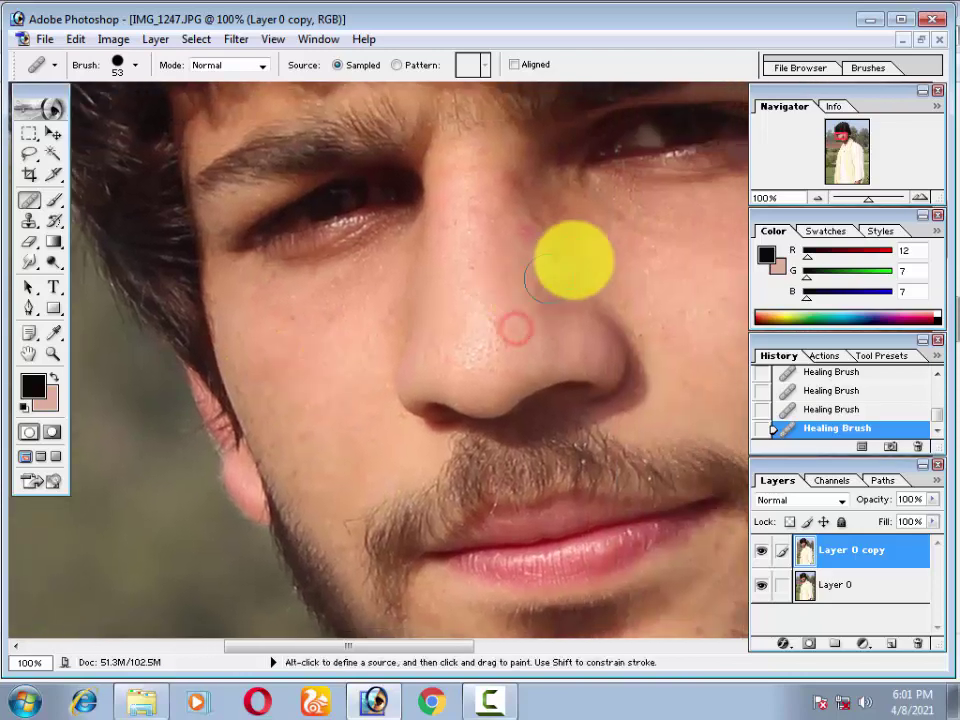
{"action": "mouse_move", "coordinate": [567, 252]}
{"action": "left_mouse_down"}
{"action": "mouse_move", "coordinate": [493, 476]}
{"action": "mouse_move", "coordinate": [449, 250]}
{"action": "left_mouse_up"}
{"action": "left_click_drag", "start_coordinate": [418, 373], "coordinate": [385, 479]}
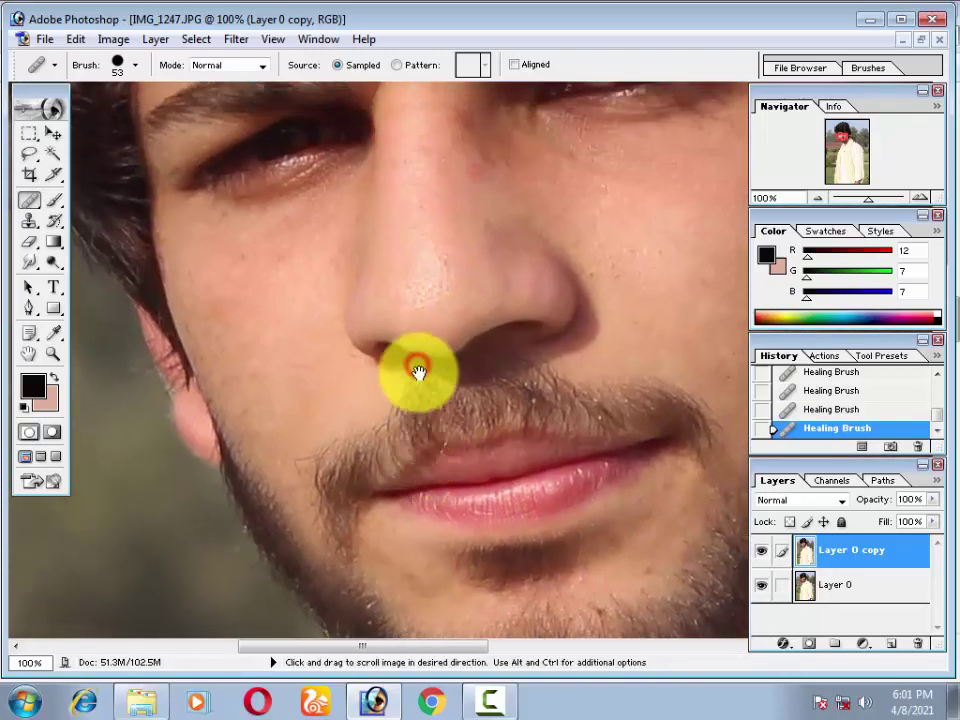
{"action": "key", "text": "ctrl+minus"}
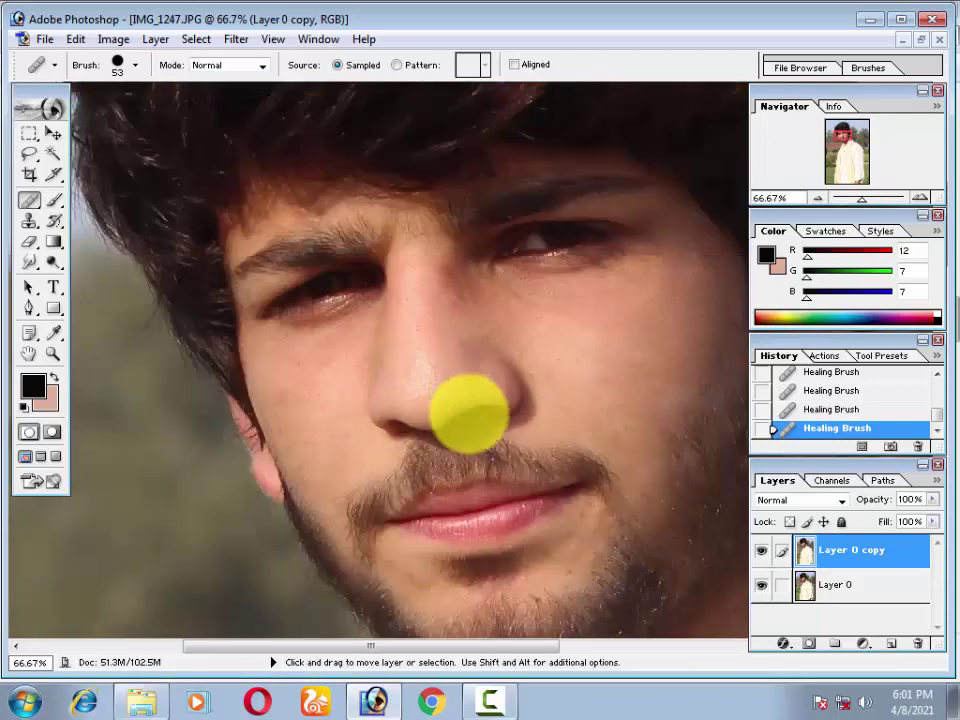
Lasso the cheek, mustache, nose and below-lip skin in add-to-selection mode
{"action": "key", "text": "ctrl+minus"}
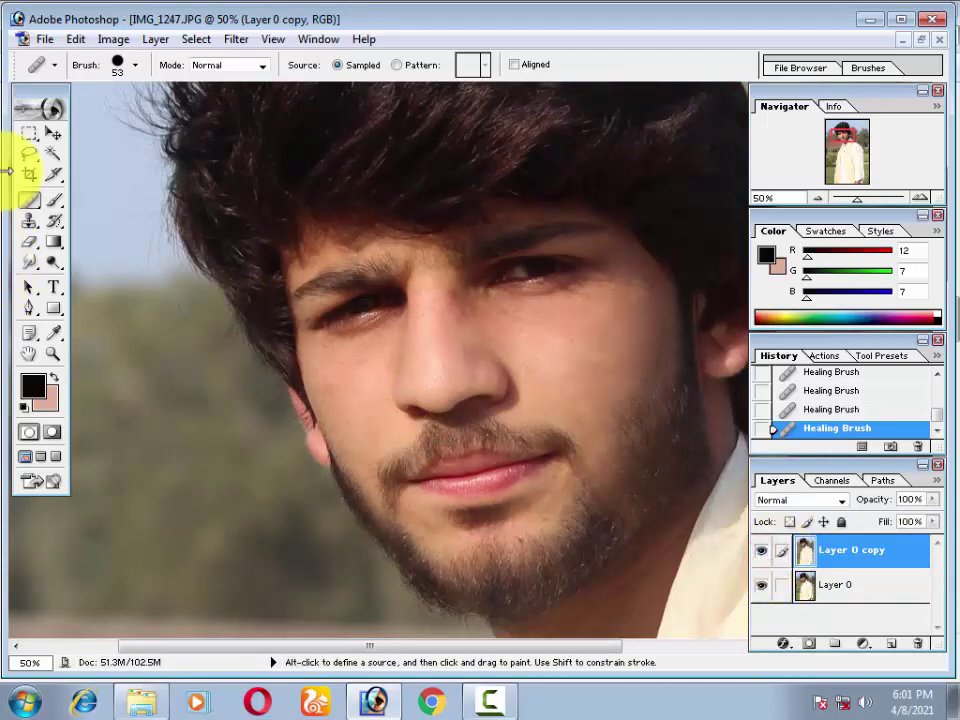
{"action": "left_click", "coordinate": [24, 154]}
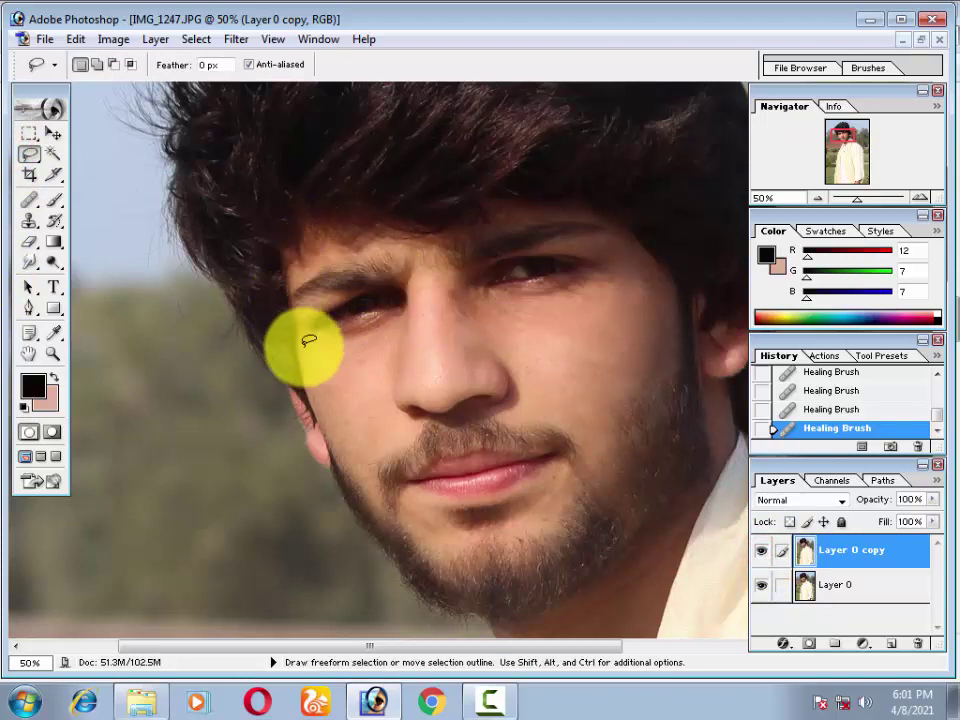
{"action": "mouse_move", "coordinate": [395, 315]}
{"action": "left_mouse_down"}
{"action": "mouse_move", "coordinate": [278, 326]}
{"action": "mouse_move", "coordinate": [315, 405]}
{"action": "mouse_move", "coordinate": [312, 437]}
{"action": "mouse_move", "coordinate": [380, 497]}
{"action": "mouse_move", "coordinate": [388, 452]}
{"action": "mouse_move", "coordinate": [432, 418]}
{"action": "mouse_move", "coordinate": [407, 364]}
{"action": "mouse_move", "coordinate": [418, 274]}
{"action": "mouse_move", "coordinate": [400, 398]}
{"action": "left_mouse_up"}
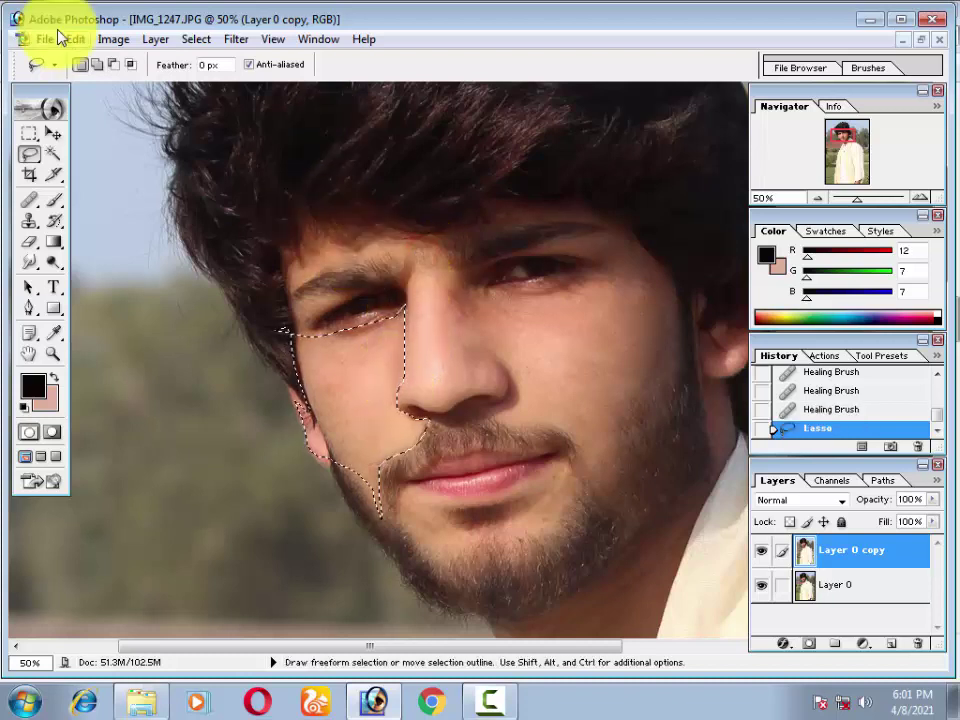
{"action": "left_click", "coordinate": [97, 64]}
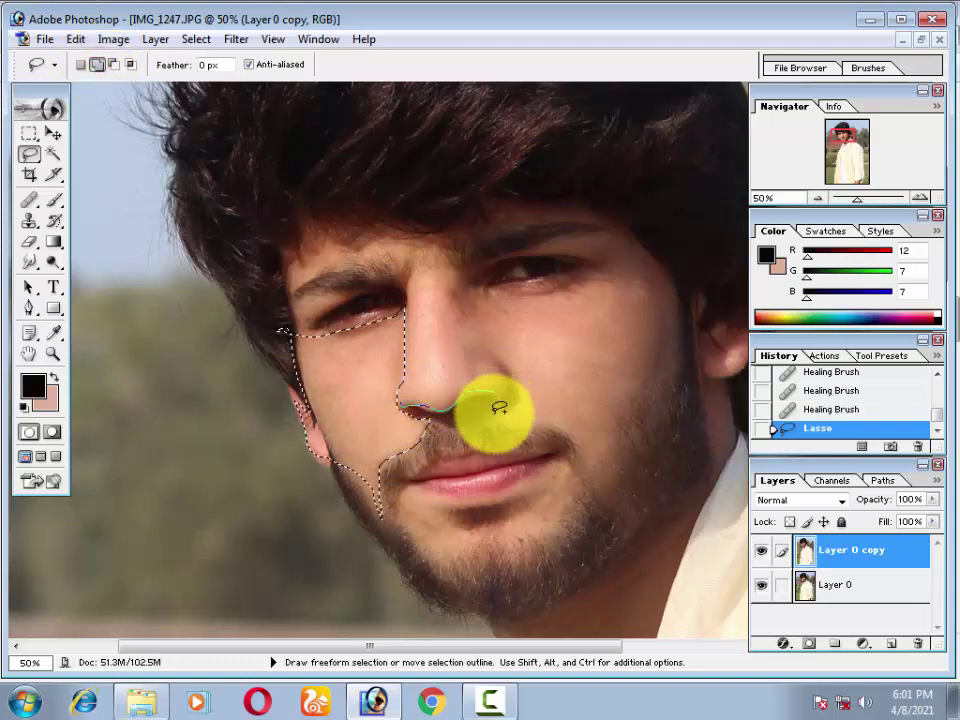
{"action": "mouse_move", "coordinate": [528, 418]}
{"action": "left_mouse_down"}
{"action": "mouse_move", "coordinate": [561, 428]}
{"action": "mouse_move", "coordinate": [586, 468]}
{"action": "mouse_move", "coordinate": [613, 429]}
{"action": "mouse_move", "coordinate": [673, 306]}
{"action": "mouse_move", "coordinate": [625, 232]}
{"action": "mouse_move", "coordinate": [581, 225]}
{"action": "mouse_move", "coordinate": [542, 240]}
{"action": "mouse_move", "coordinate": [580, 254]}
{"action": "mouse_move", "coordinate": [510, 288]}
{"action": "mouse_move", "coordinate": [465, 253]}
{"action": "mouse_move", "coordinate": [355, 222]}
{"action": "mouse_move", "coordinate": [302, 261]}
{"action": "mouse_move", "coordinate": [298, 281]}
{"action": "mouse_move", "coordinate": [362, 253]}
{"action": "mouse_move", "coordinate": [419, 270]}
{"action": "mouse_move", "coordinate": [408, 350]}
{"action": "left_mouse_up"}
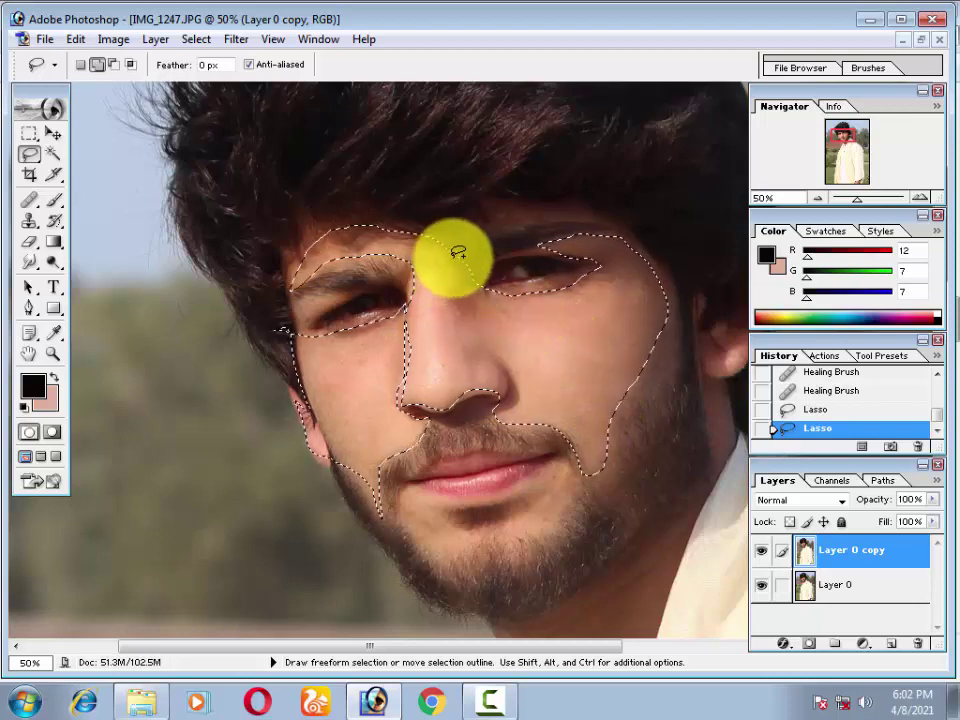
{"action": "mouse_move", "coordinate": [453, 257]}
{"action": "left_mouse_down"}
{"action": "mouse_move", "coordinate": [476, 347]}
{"action": "mouse_move", "coordinate": [517, 389]}
{"action": "mouse_move", "coordinate": [555, 360]}
{"action": "left_mouse_up"}
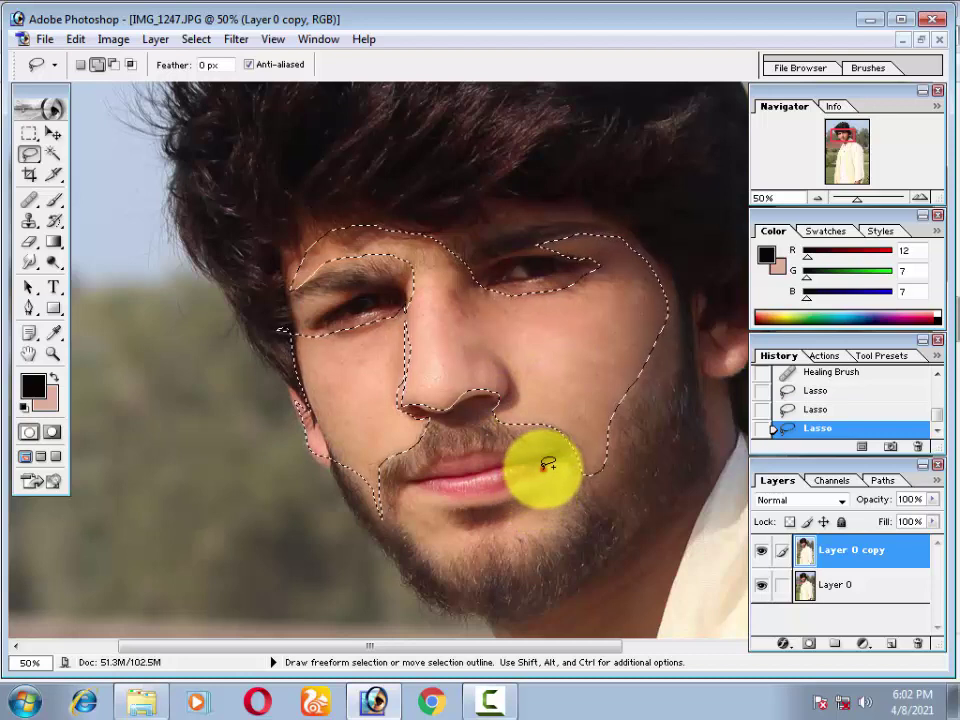
{"action": "mouse_move", "coordinate": [541, 468]}
{"action": "left_mouse_down"}
{"action": "mouse_move", "coordinate": [509, 486]}
{"action": "mouse_move", "coordinate": [439, 499]}
{"action": "mouse_move", "coordinate": [407, 486]}
{"action": "mouse_move", "coordinate": [414, 525]}
{"action": "mouse_move", "coordinate": [453, 558]}
{"action": "mouse_move", "coordinate": [454, 508]}
{"action": "mouse_move", "coordinate": [493, 497]}
{"action": "mouse_move", "coordinate": [549, 519]}
{"action": "mouse_move", "coordinate": [583, 497]}
{"action": "mouse_move", "coordinate": [589, 449]}
{"action": "mouse_move", "coordinate": [551, 484]}
{"action": "left_mouse_up"}
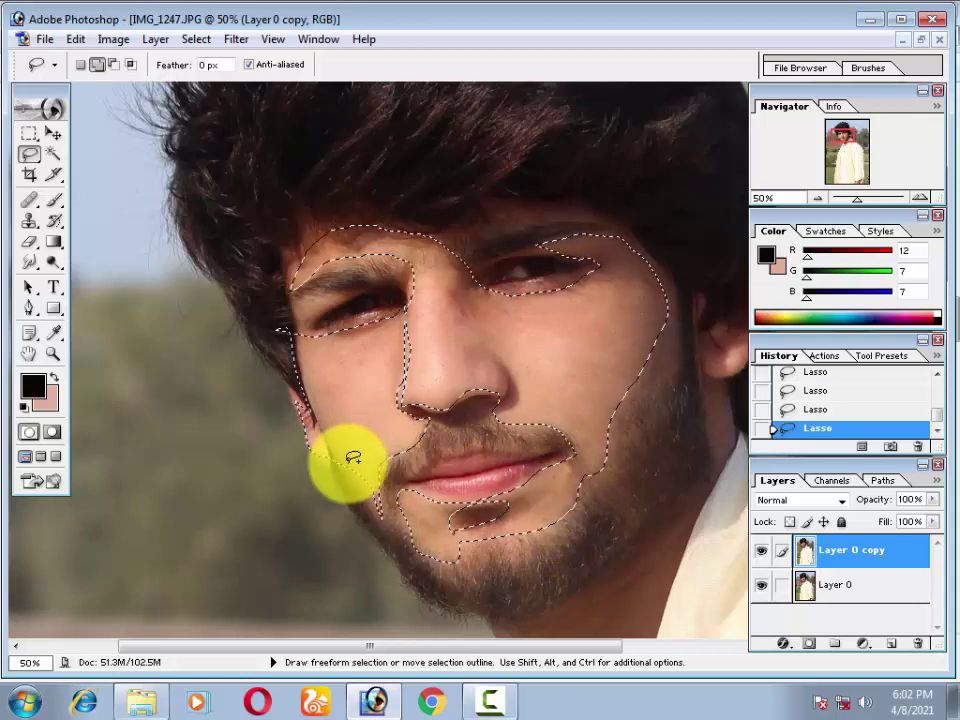
Add the neck skin down to the ear to the selection and close the outline
{"action": "scroll", "coordinate": [347, 456], "scroll_direction": "down", "scroll_amount": 3}
{"action": "scroll", "coordinate": [696, 354], "scroll_direction": "up", "scroll_amount": 2}
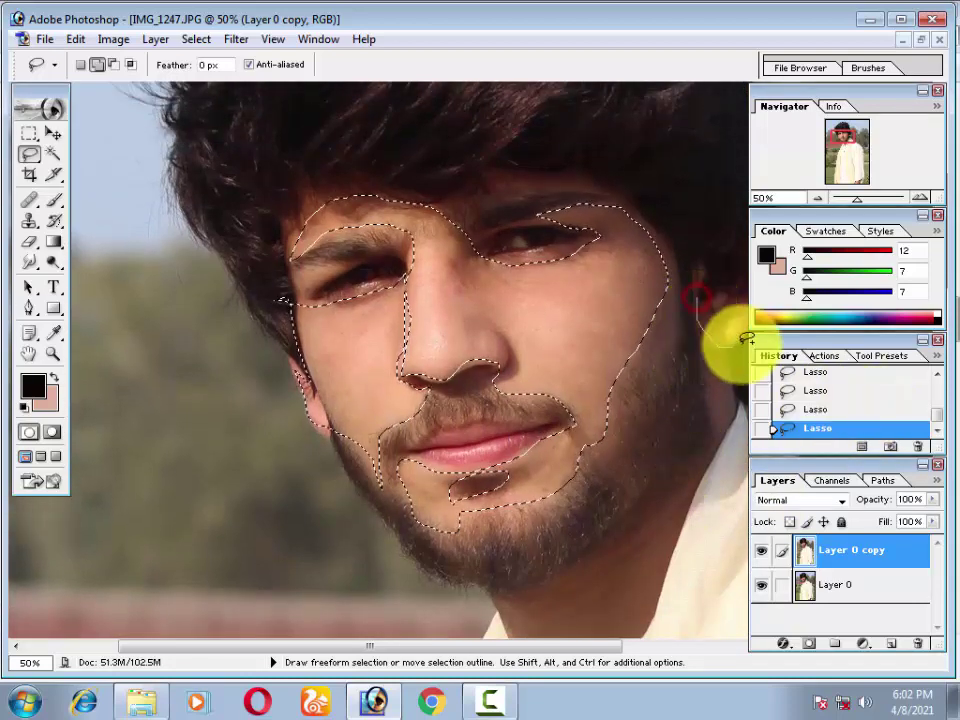
{"action": "mouse_move", "coordinate": [750, 293]}
{"action": "left_mouse_down"}
{"action": "mouse_move", "coordinate": [655, 495]}
{"action": "mouse_move", "coordinate": [602, 536]}
{"action": "mouse_move", "coordinate": [503, 584]}
{"action": "left_mouse_up"}
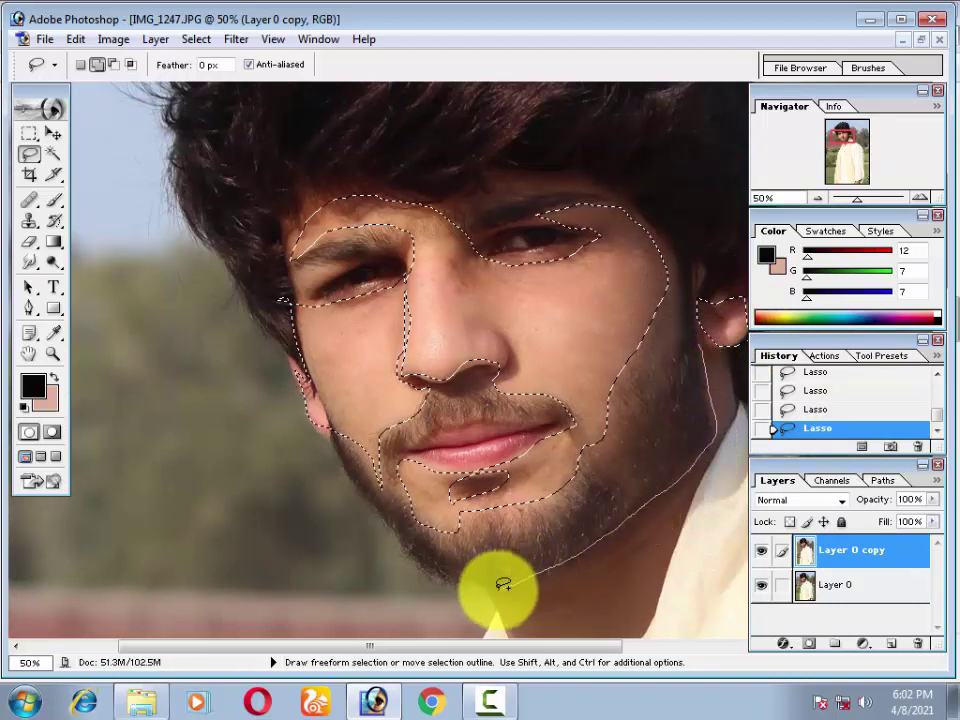
{"action": "mouse_move", "coordinate": [561, 628]}
{"action": "left_mouse_down"}
{"action": "mouse_move", "coordinate": [725, 434]}
{"action": "mouse_move", "coordinate": [733, 383]}
{"action": "mouse_move", "coordinate": [677, 435]}
{"action": "mouse_move", "coordinate": [527, 285]}
{"action": "mouse_move", "coordinate": [643, 259]}
{"action": "mouse_move", "coordinate": [687, 210]}
{"action": "mouse_move", "coordinate": [672, 270]}
{"action": "left_mouse_up"}
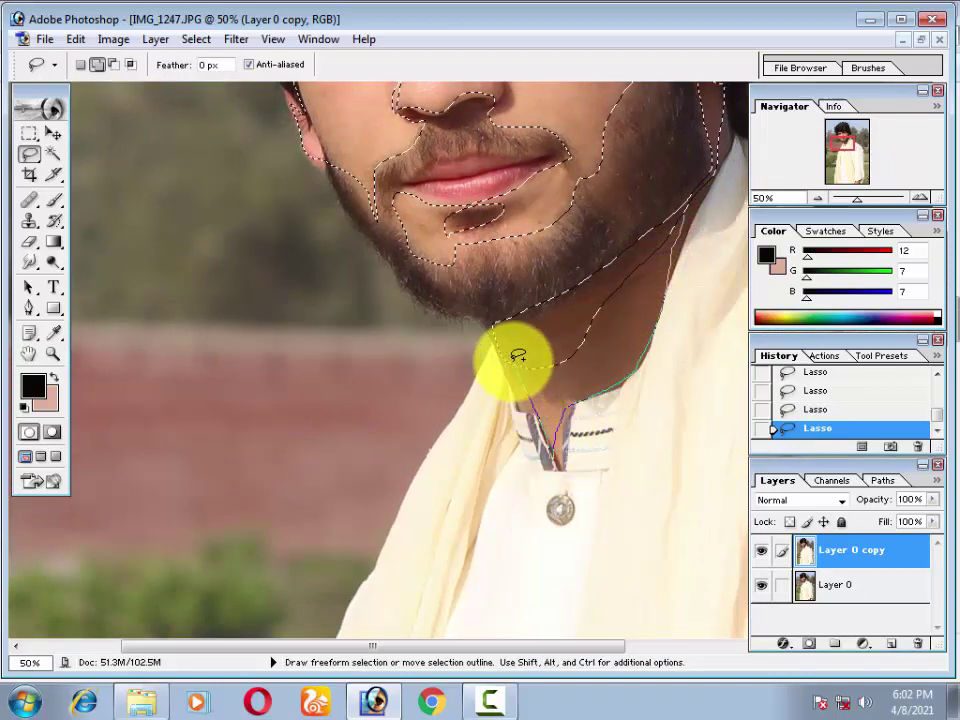
{"action": "left_click_drag", "start_coordinate": [517, 355], "coordinate": [506, 346]}
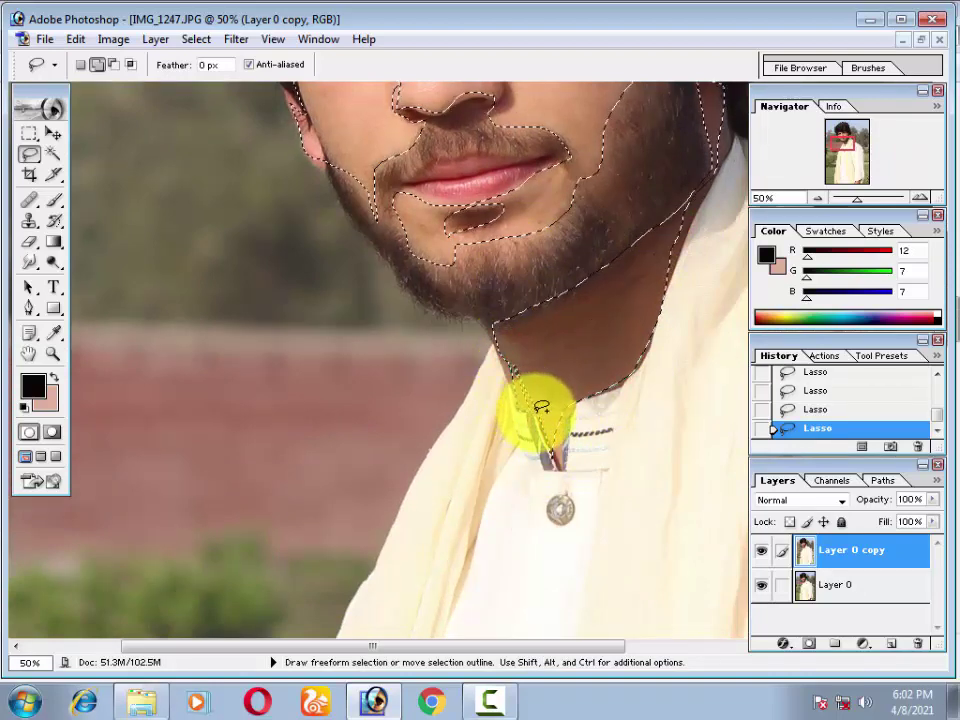
{"action": "left_click_drag", "start_coordinate": [546, 379], "coordinate": [550, 385]}
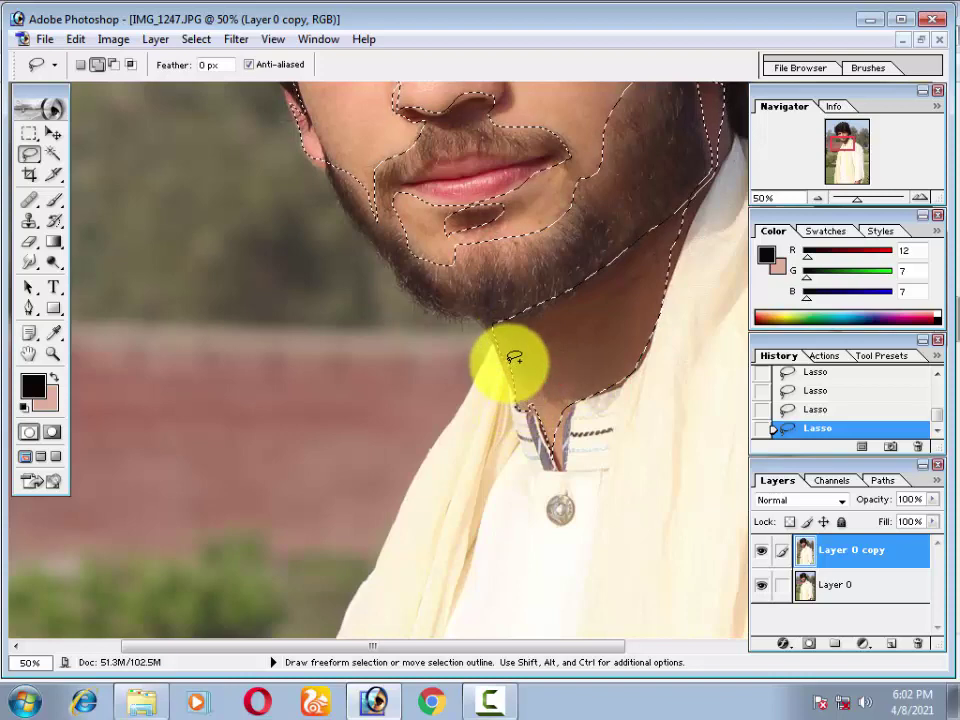
Apply Imagenomic Noiseware Professional with default settings to the selected skin
{"action": "left_click", "coordinate": [236, 39]}
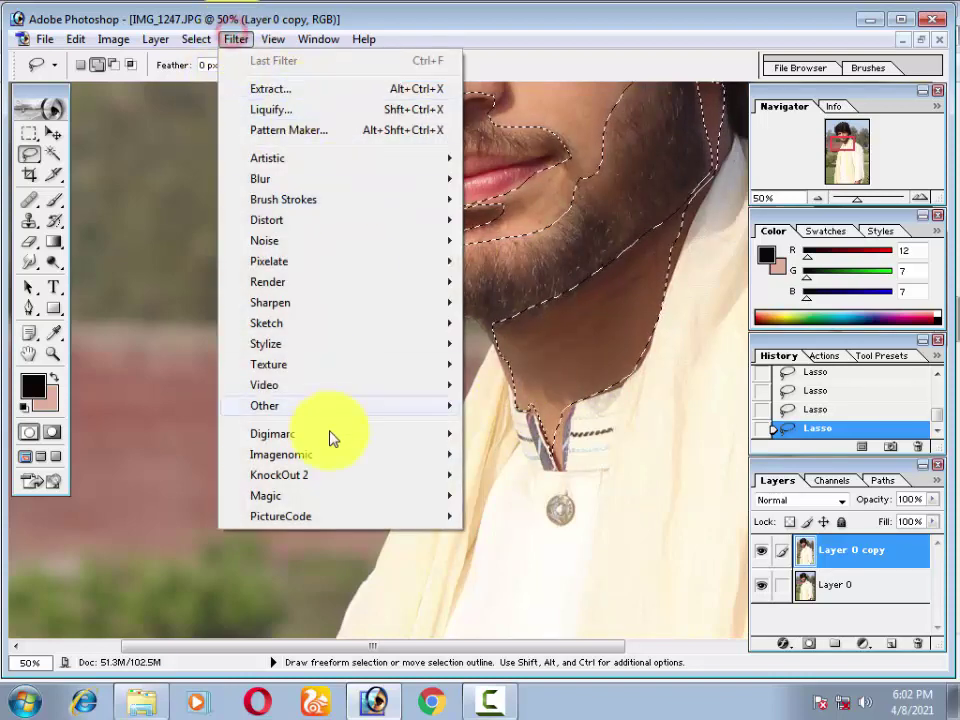
{"action": "left_click", "coordinate": [313, 459]}
{"action": "left_click", "coordinate": [557, 454]}
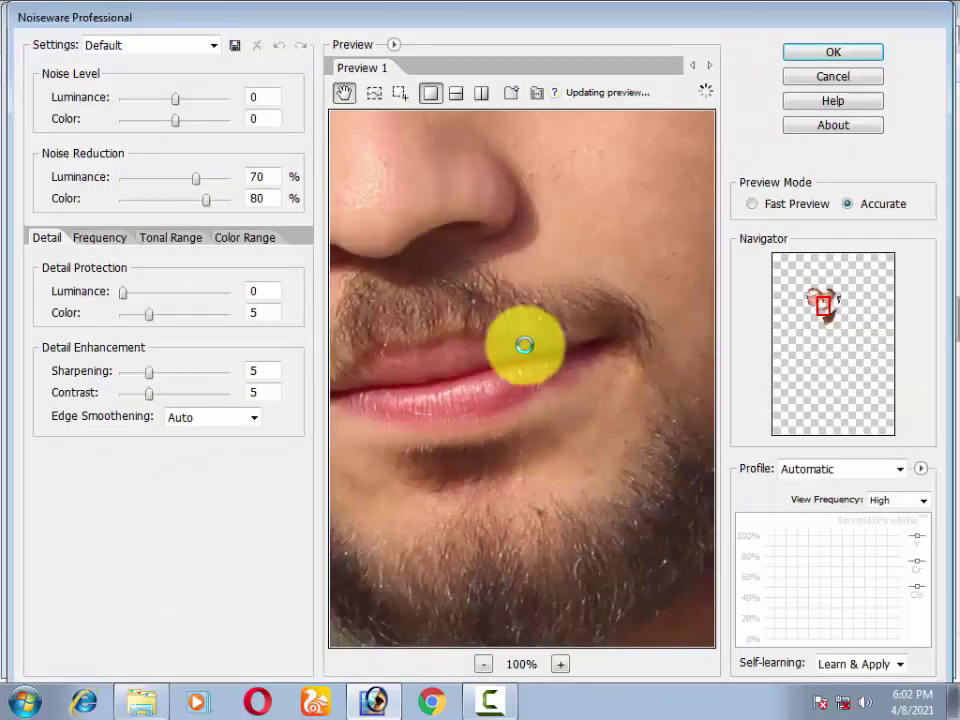
{"action": "left_click", "coordinate": [855, 56]}
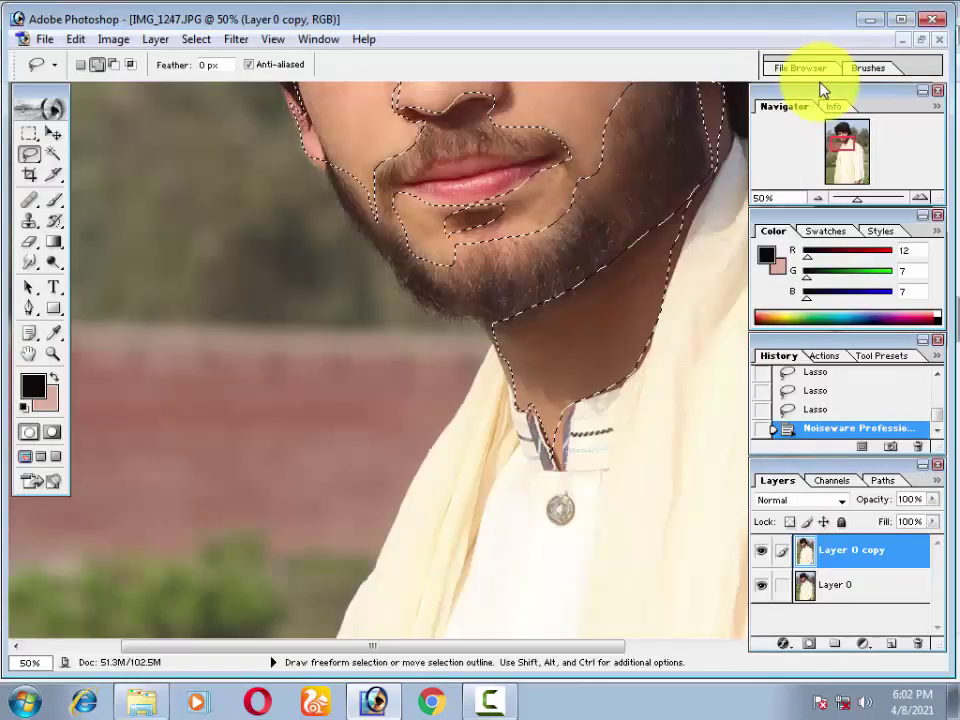
{"action": "left_click_drag", "start_coordinate": [418, 148], "coordinate": [306, 450]}
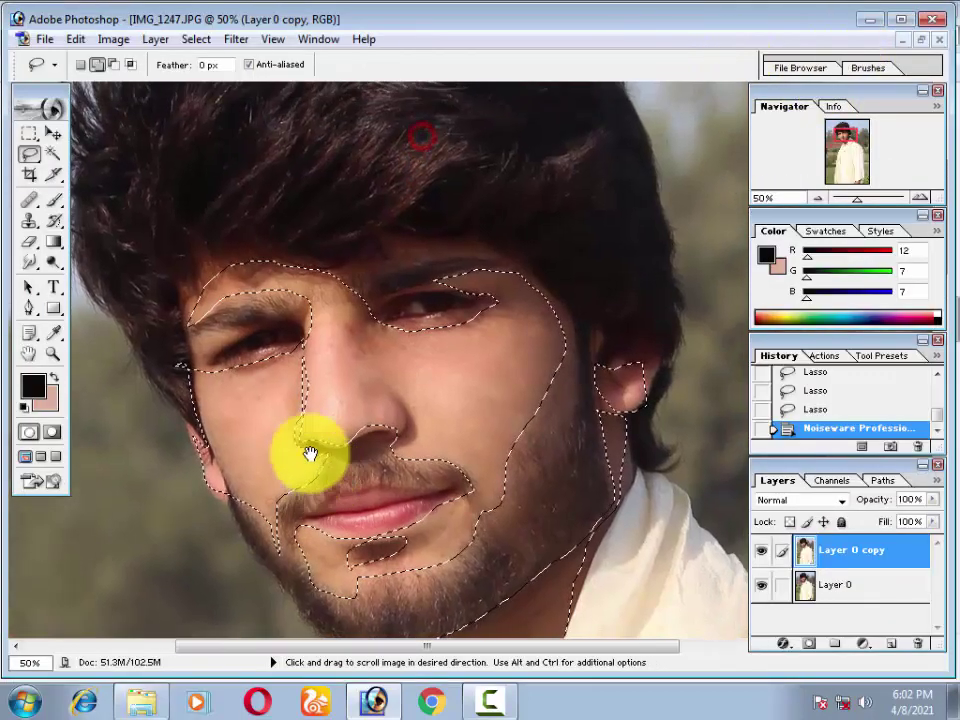
{"action": "left_click", "coordinate": [236, 39]}
{"action": "mouse_move", "coordinate": [280, 454]}
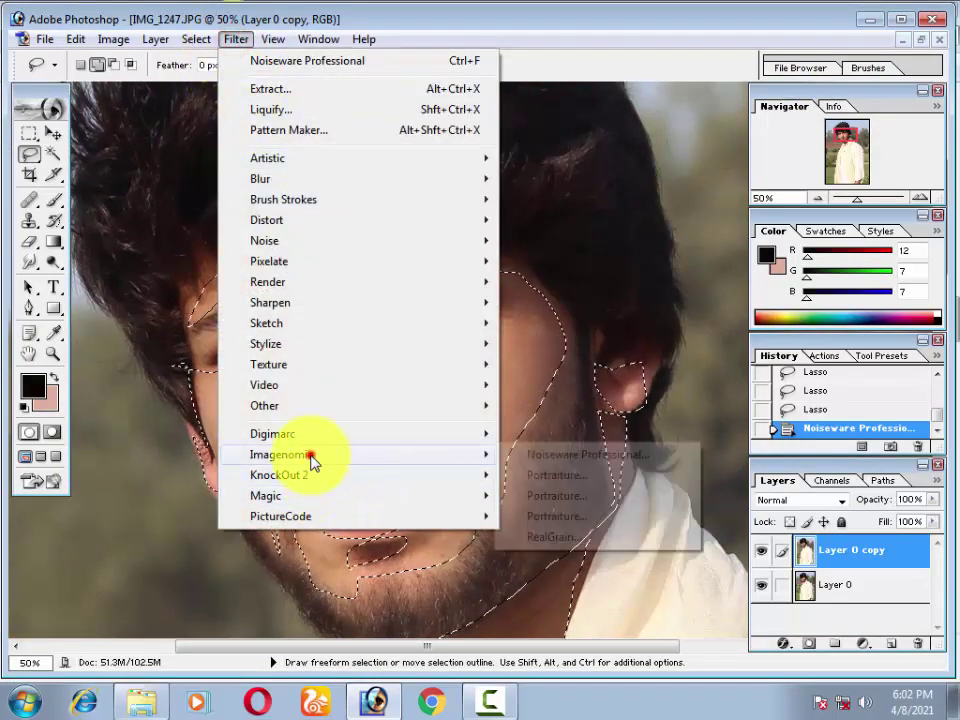
Apply two passes of Imagenomic Portraiture smoothing to the selected skin
{"action": "left_click", "coordinate": [545, 476]}
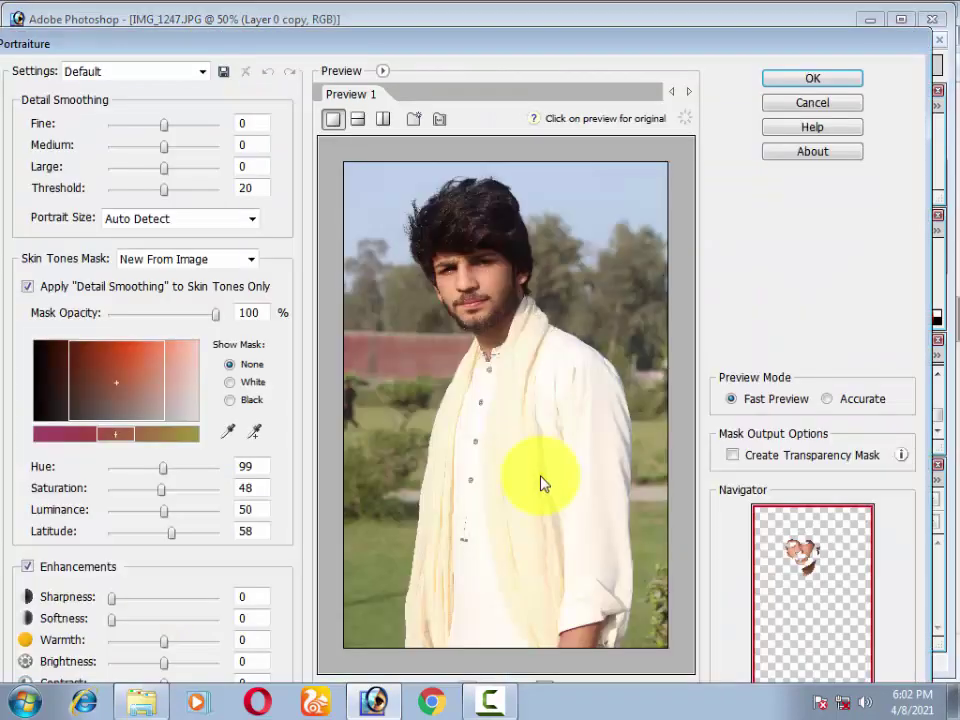
{"action": "left_click", "coordinate": [778, 82]}
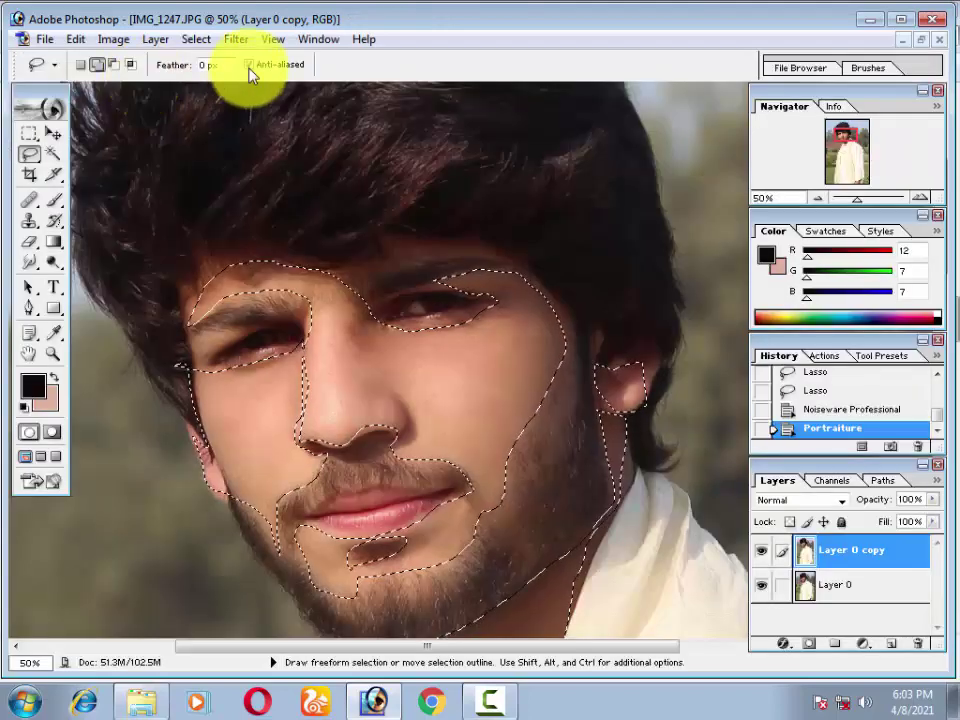
{"action": "left_click", "coordinate": [234, 39]}
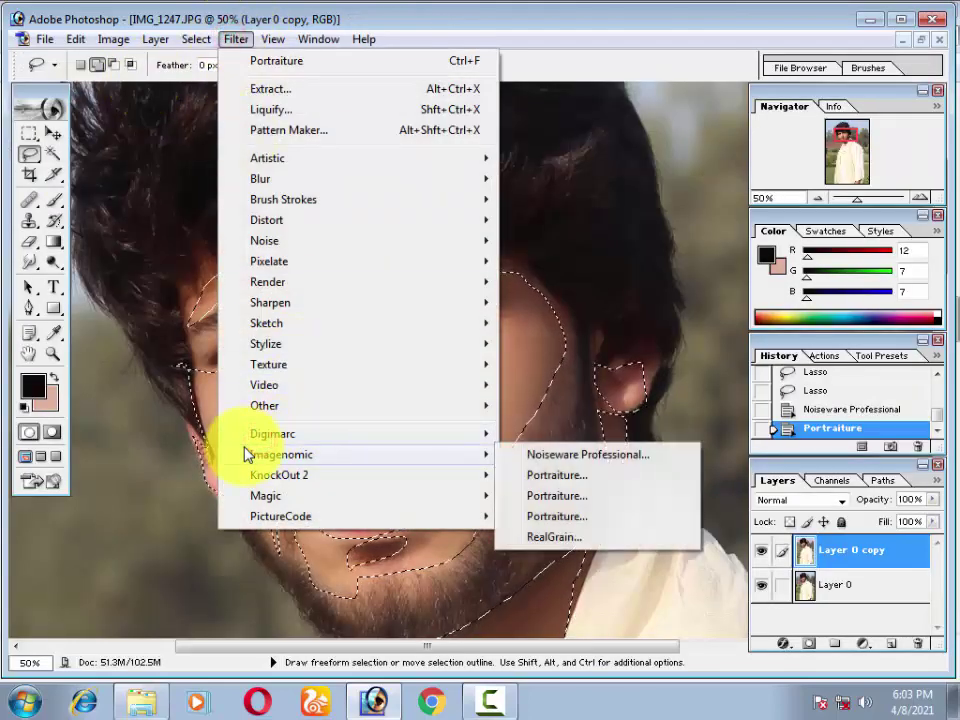
{"action": "left_click", "coordinate": [622, 497]}
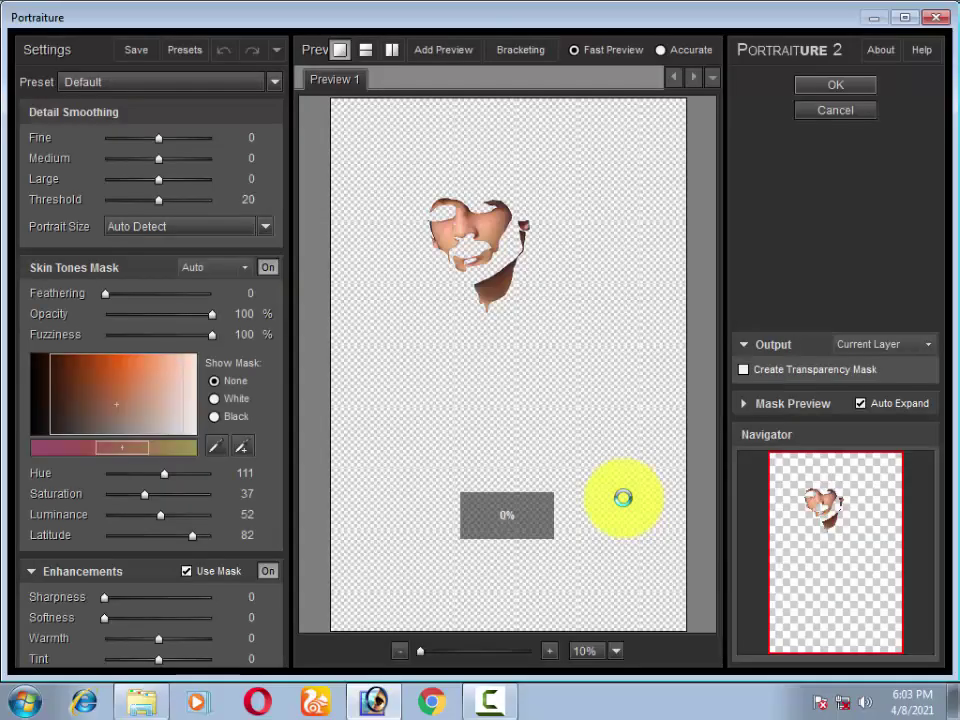
{"action": "left_click", "coordinate": [824, 88]}
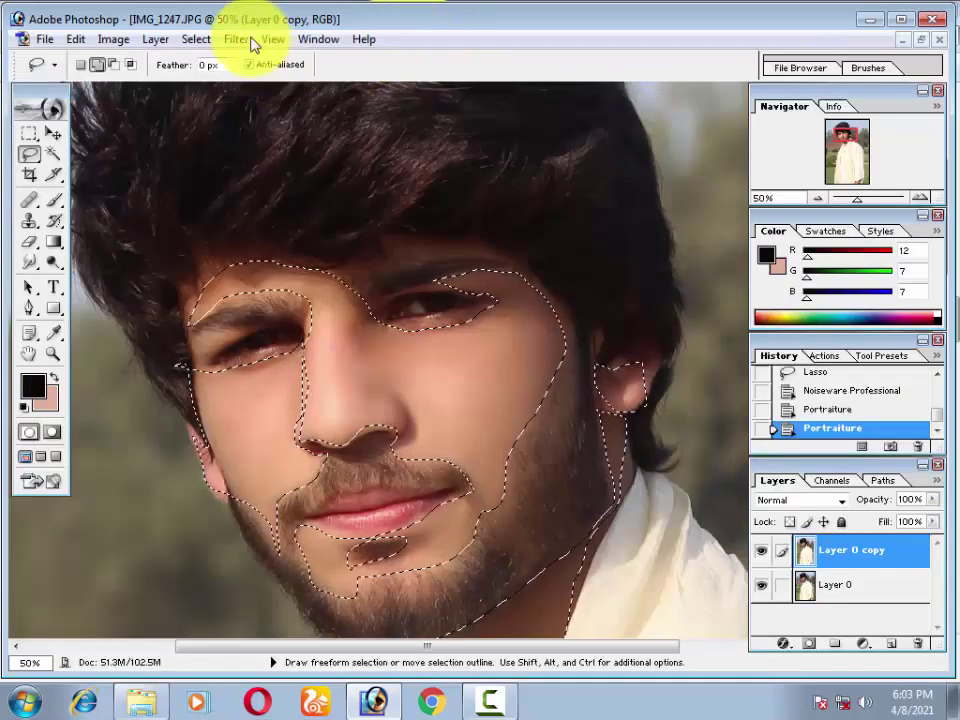
Apply a third Portraiture pass, then deselect with Ctrl+D
{"action": "left_click", "coordinate": [236, 39]}
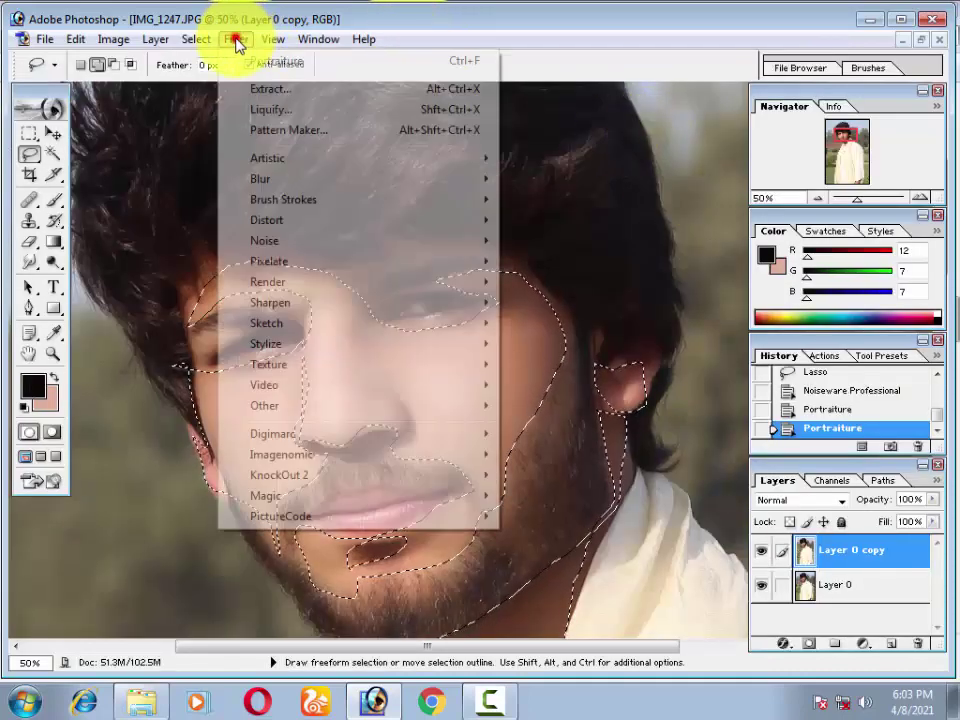
{"action": "left_click", "coordinate": [288, 454]}
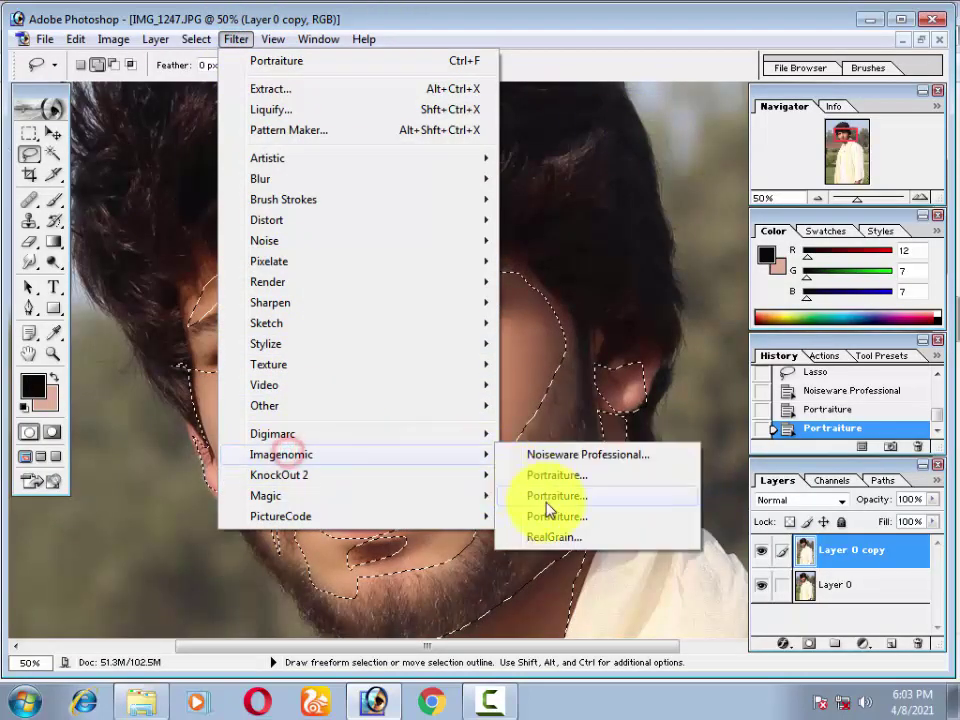
{"action": "left_click", "coordinate": [543, 518]}
{"action": "left_click", "coordinate": [846, 84]}
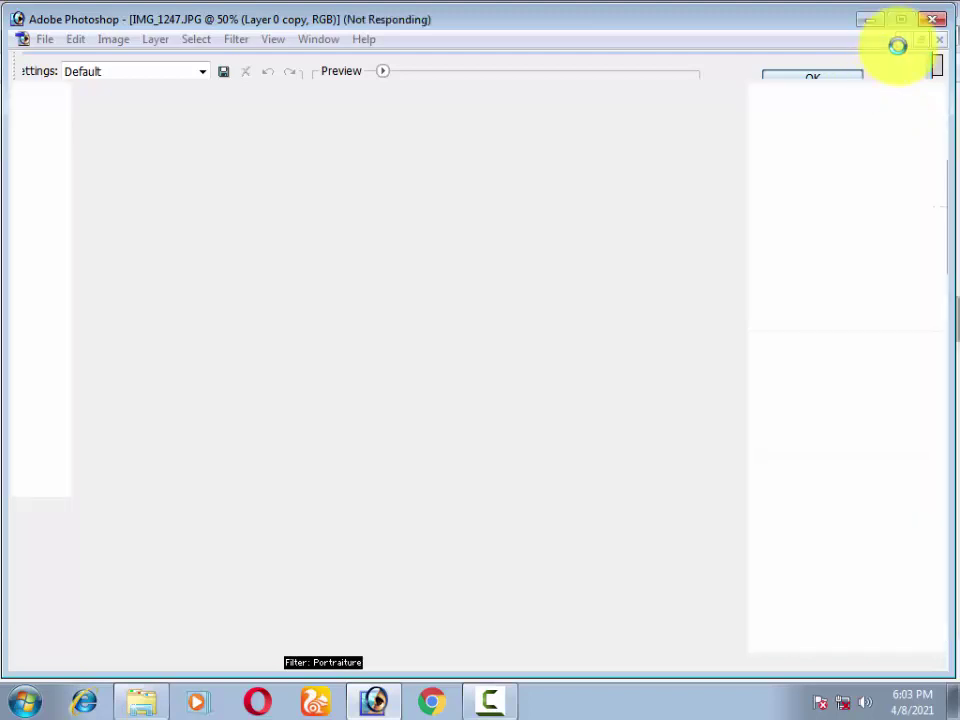
{"action": "key", "text": "ctrl+d"}
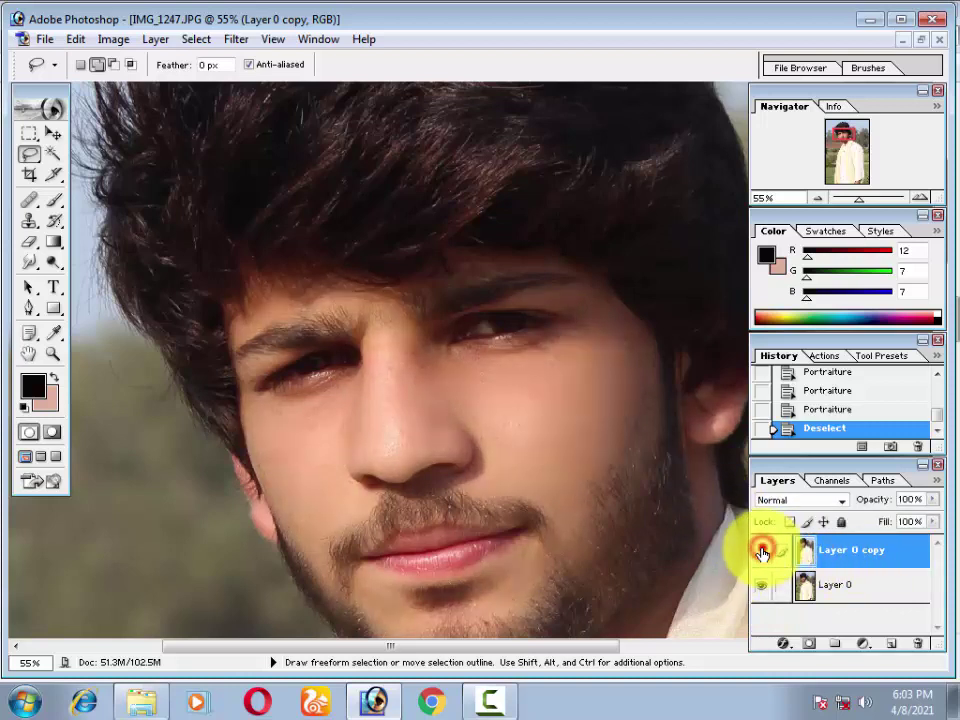
Compare the retouched layer before and after, then duplicate it as Layer 0 copy 2
{"action": "left_click", "coordinate": [762, 551]}
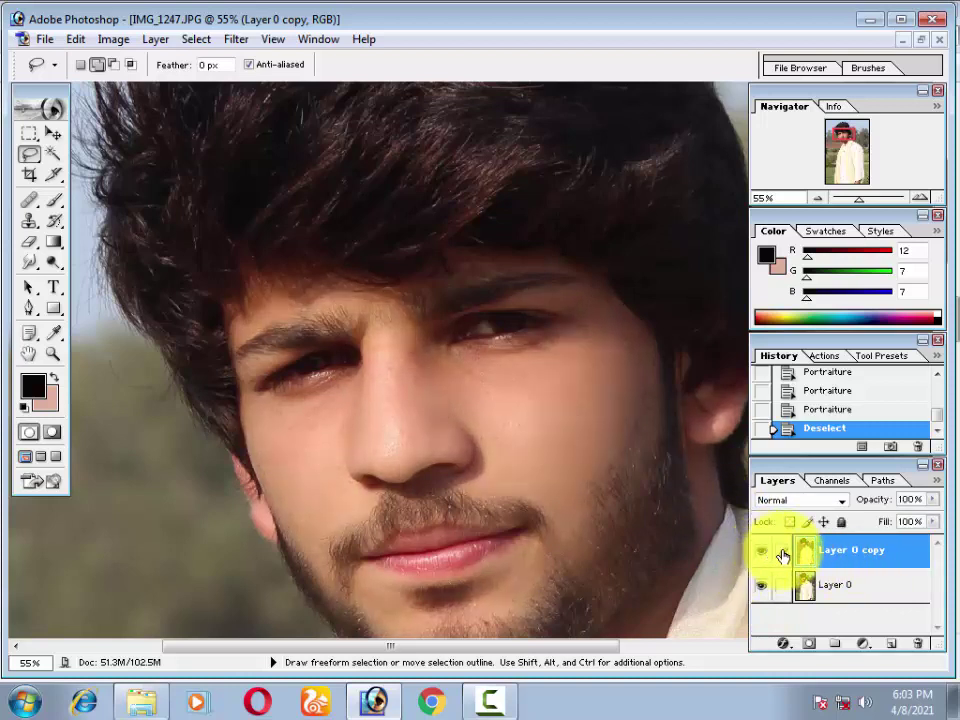
{"action": "key", "text": "ctrl+minus"}
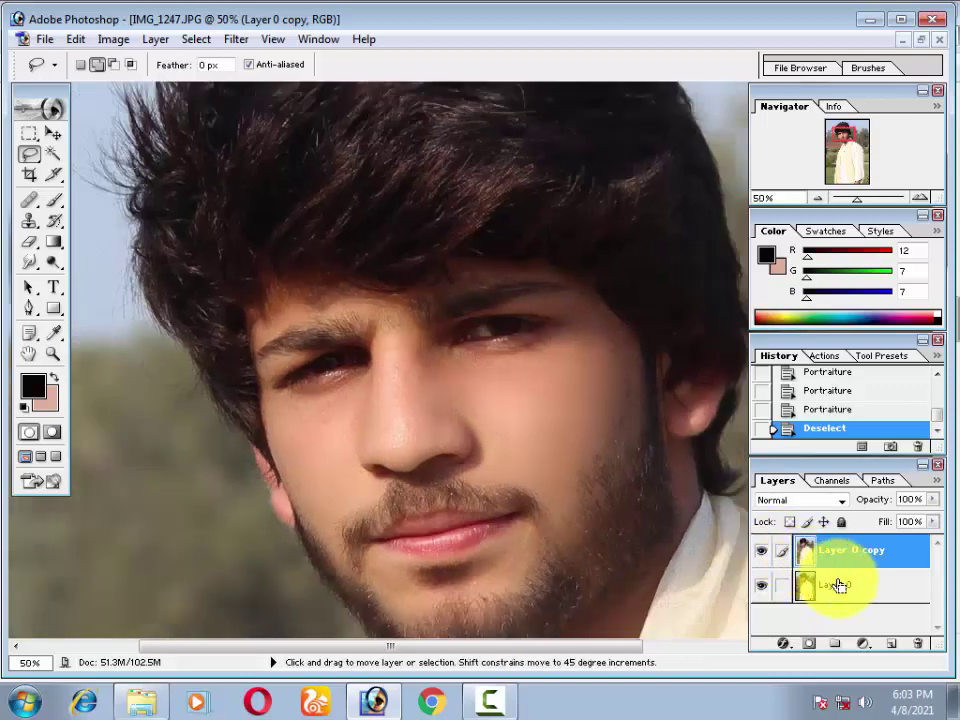
{"action": "key", "text": "ctrl+j"}
{"action": "key", "text": "ctrl+minus"}
{"action": "key", "text": "ctrl+minus"}
{"action": "key", "text": "ctrl+minus"}
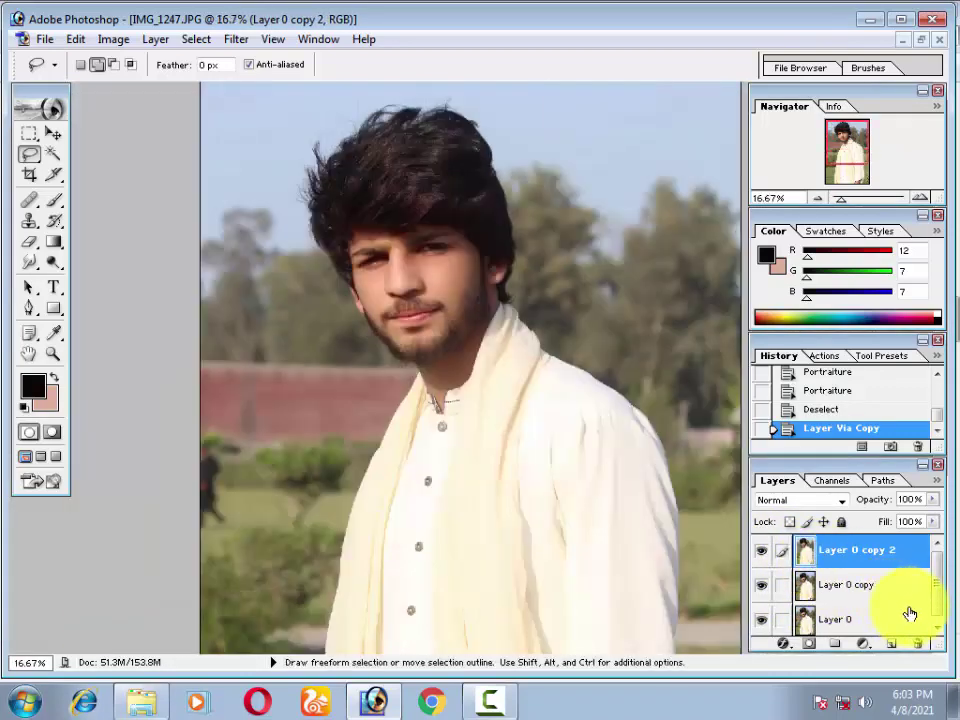
Try Color Balance shifts toward red, yellow and green, then cancel them
{"action": "key", "text": "ctrl+b"}
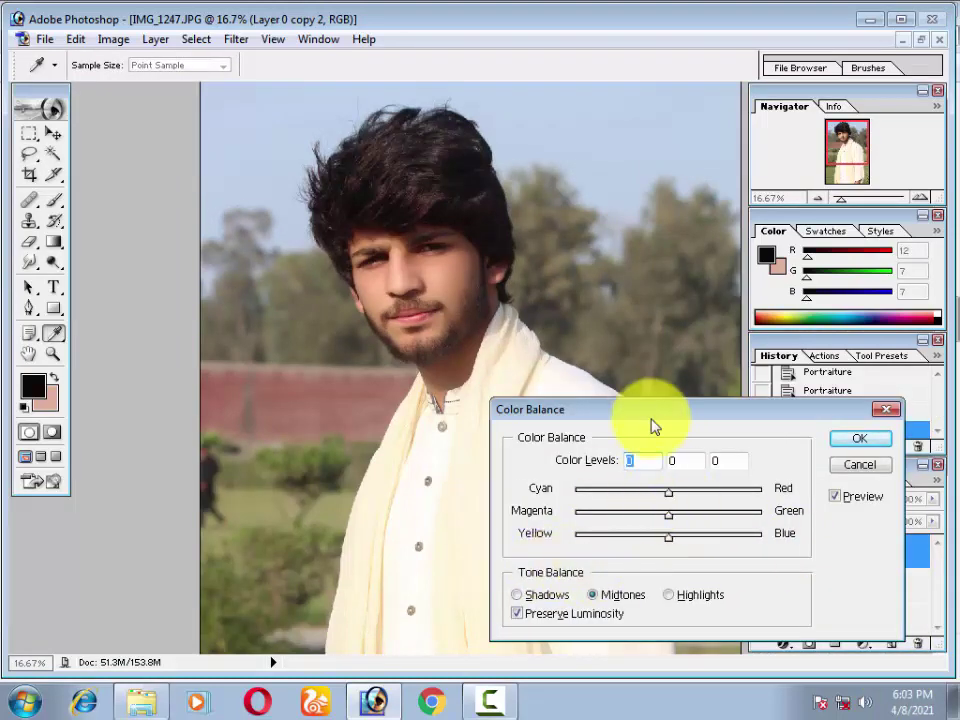
{"action": "left_click_drag", "start_coordinate": [654, 412], "coordinate": [542, 461]}
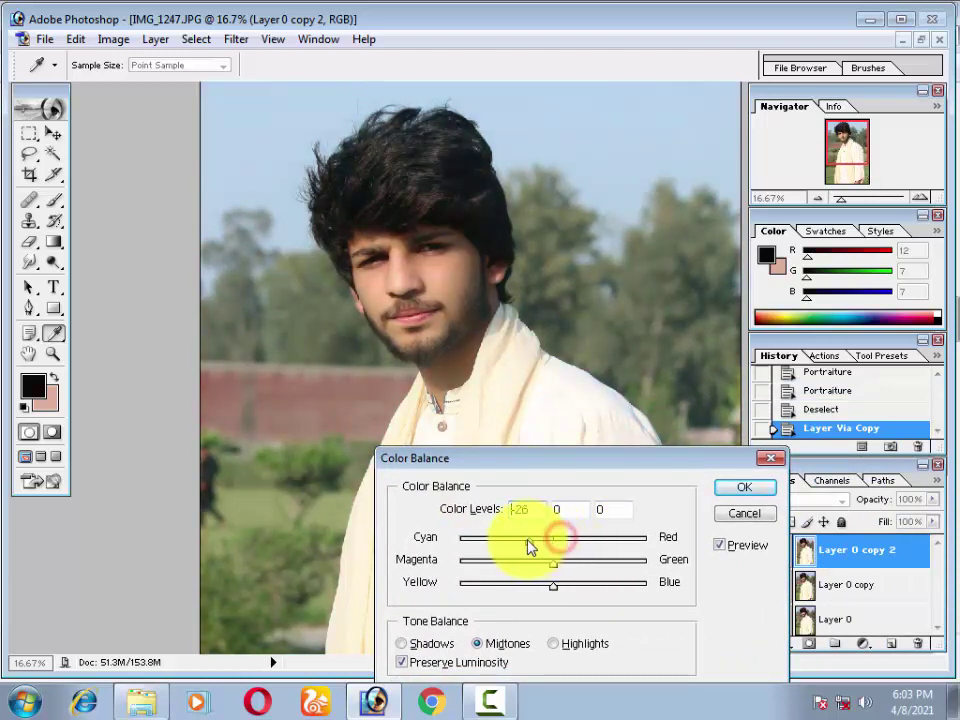
{"action": "left_click_drag", "start_coordinate": [506, 541], "coordinate": [549, 538]}
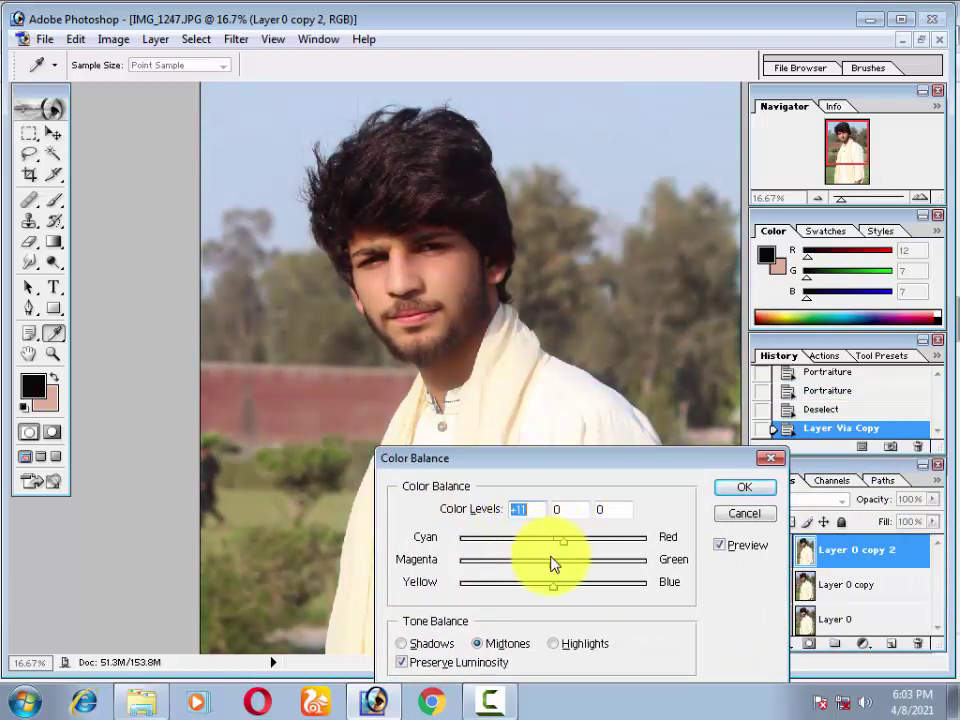
{"action": "mouse_move", "coordinate": [606, 563]}
{"action": "left_mouse_down"}
{"action": "mouse_move", "coordinate": [487, 573]}
{"action": "mouse_move", "coordinate": [584, 576]}
{"action": "mouse_move", "coordinate": [567, 578]}
{"action": "left_mouse_up"}
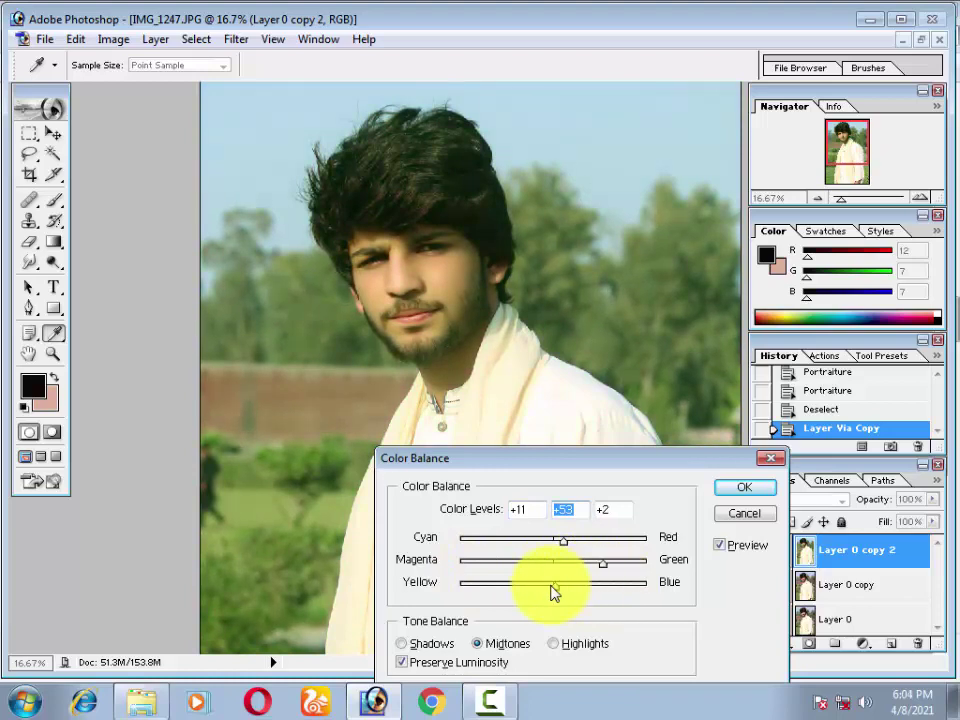
{"action": "left_click_drag", "start_coordinate": [553, 592], "coordinate": [479, 583]}
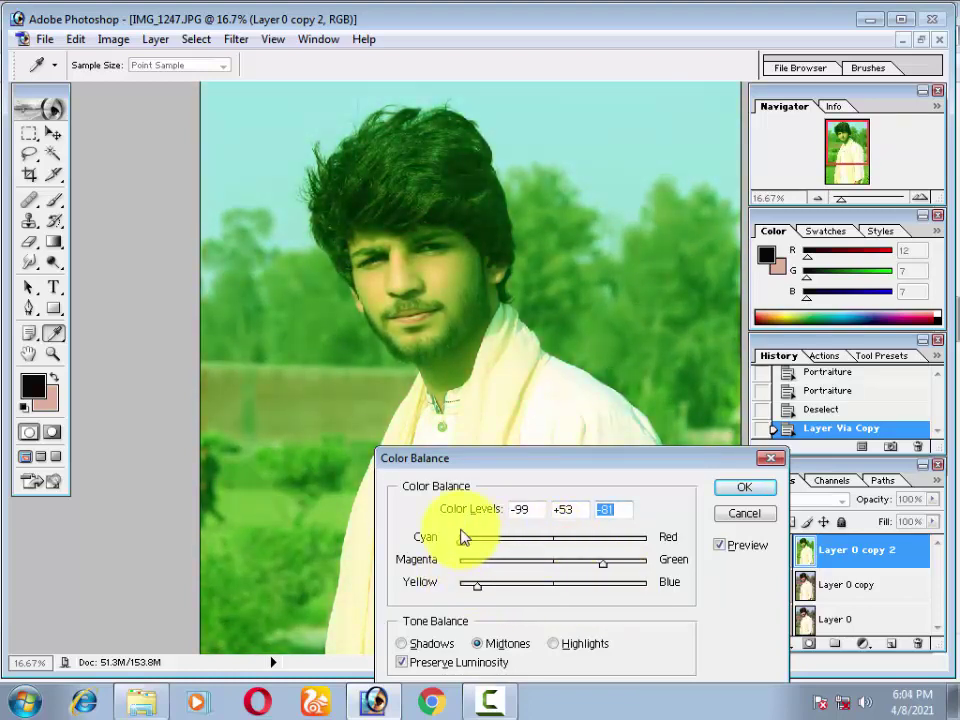
{"action": "mouse_move", "coordinate": [463, 538]}
{"action": "left_mouse_down"}
{"action": "mouse_move", "coordinate": [629, 544]}
{"action": "mouse_move", "coordinate": [613, 543]}
{"action": "mouse_move", "coordinate": [634, 568]}
{"action": "mouse_move", "coordinate": [472, 560]}
{"action": "mouse_move", "coordinate": [550, 585]}
{"action": "left_mouse_up"}
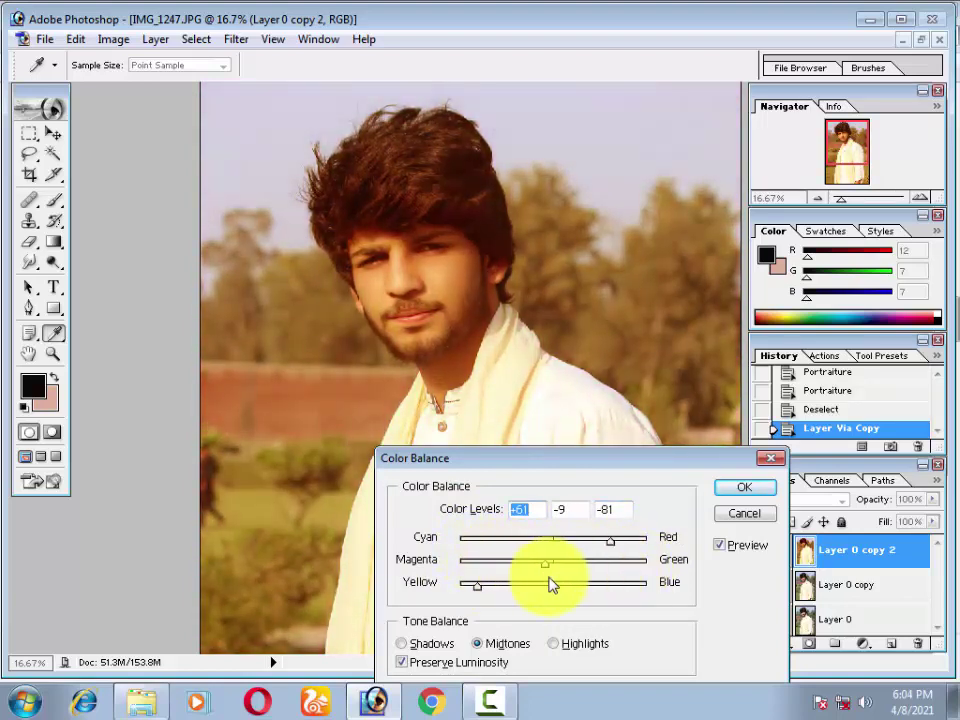
{"action": "left_click", "coordinate": [766, 516]}
In Hue/Saturation, shift the hue of the Yellows range
{"action": "key", "text": "ctrl+u"}
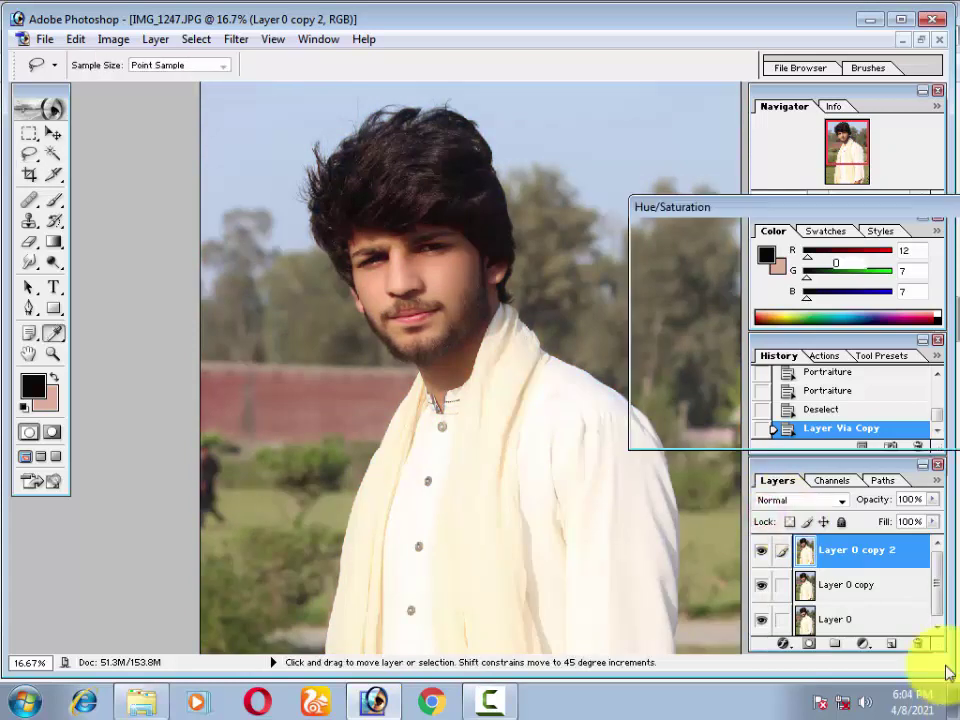
{"action": "left_click", "coordinate": [765, 249]}
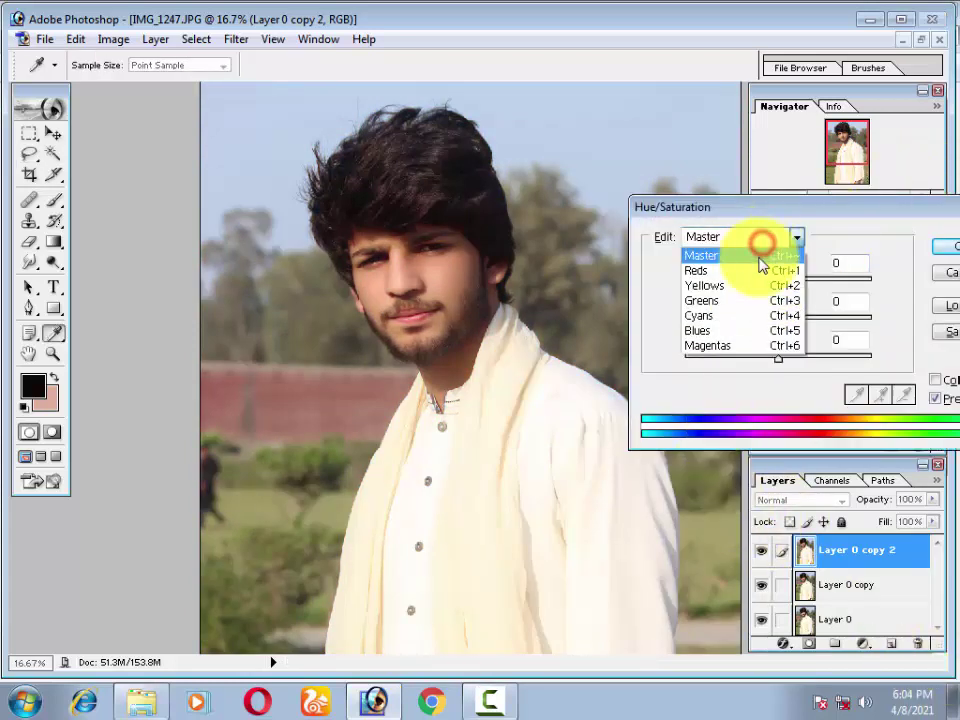
{"action": "left_click", "coordinate": [790, 284]}
{"action": "mouse_move", "coordinate": [803, 284]}
{"action": "left_mouse_down"}
{"action": "mouse_move", "coordinate": [834, 283]}
{"action": "mouse_move", "coordinate": [857, 300]}
{"action": "mouse_move", "coordinate": [756, 286]}
{"action": "mouse_move", "coordinate": [799, 296]}
{"action": "mouse_move", "coordinate": [819, 326]}
{"action": "mouse_move", "coordinate": [838, 332]}
{"action": "mouse_move", "coordinate": [756, 352]}
{"action": "mouse_move", "coordinate": [783, 372]}
{"action": "left_mouse_up"}
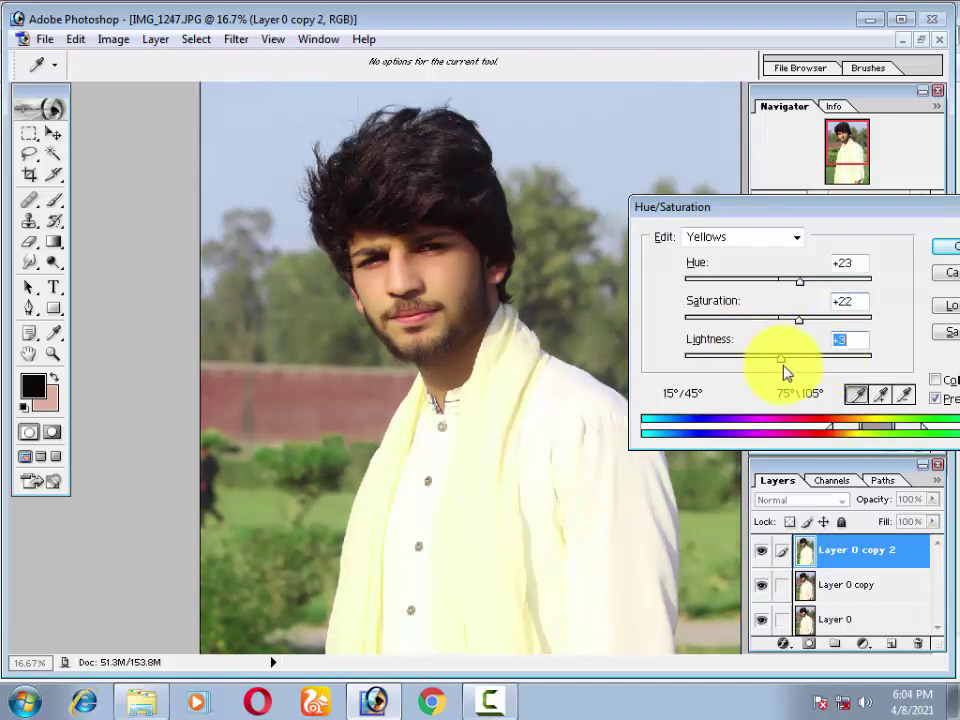
{"action": "mouse_move", "coordinate": [795, 287]}
{"action": "left_mouse_down"}
{"action": "mouse_move", "coordinate": [713, 287]}
{"action": "mouse_move", "coordinate": [844, 306]}
{"action": "mouse_move", "coordinate": [790, 311]}
{"action": "left_mouse_up"}
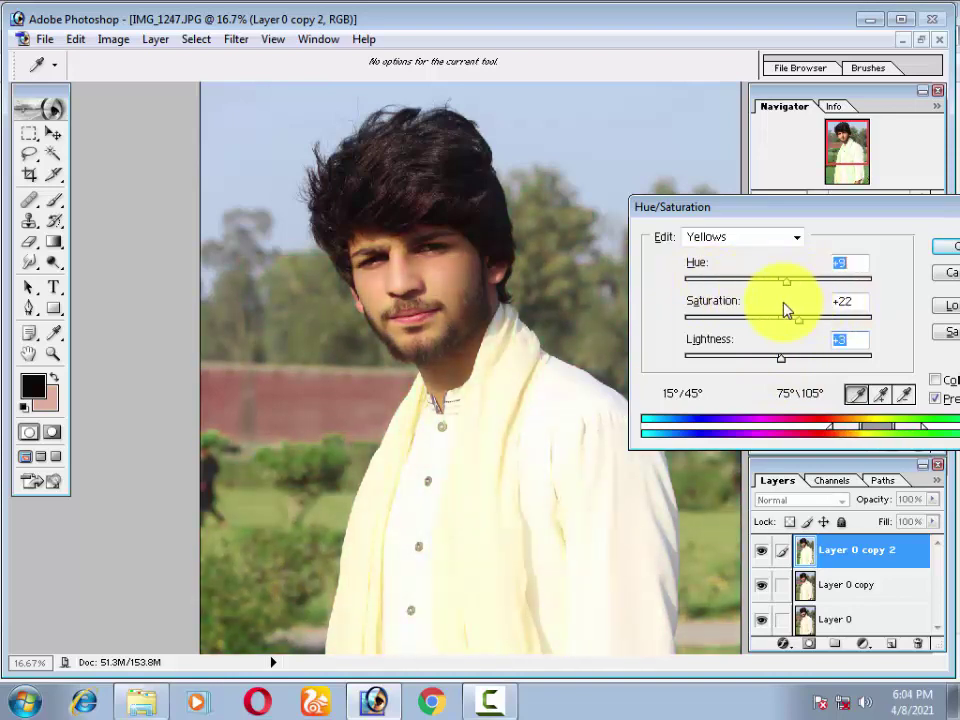
{"action": "key", "text": "Escape"}
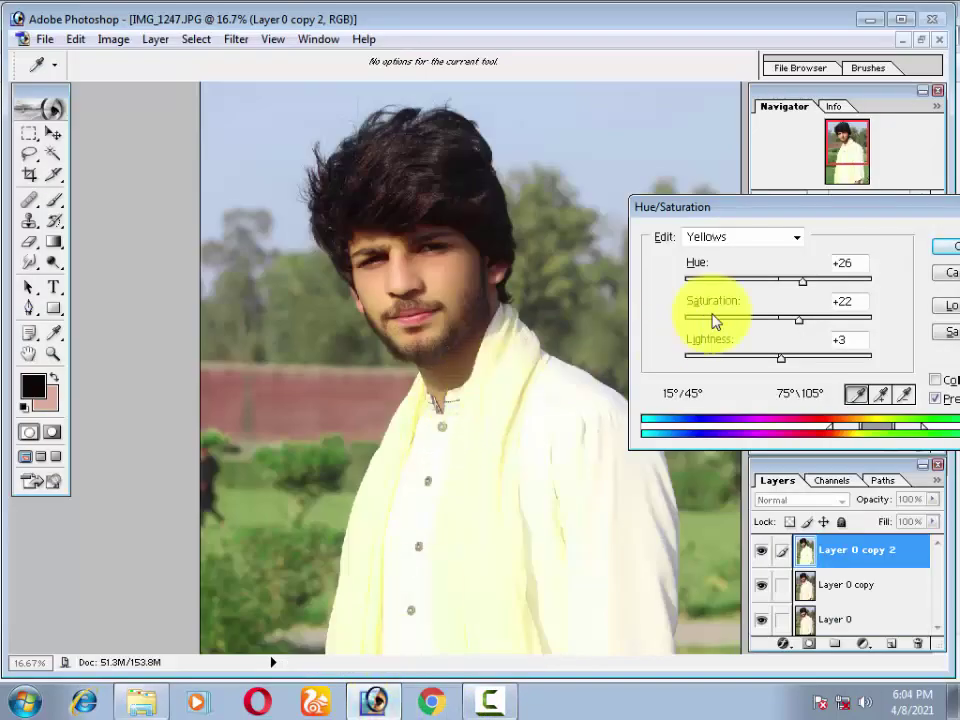
Shift the Greens hue and boost their saturation
{"action": "left_click", "coordinate": [748, 238]}
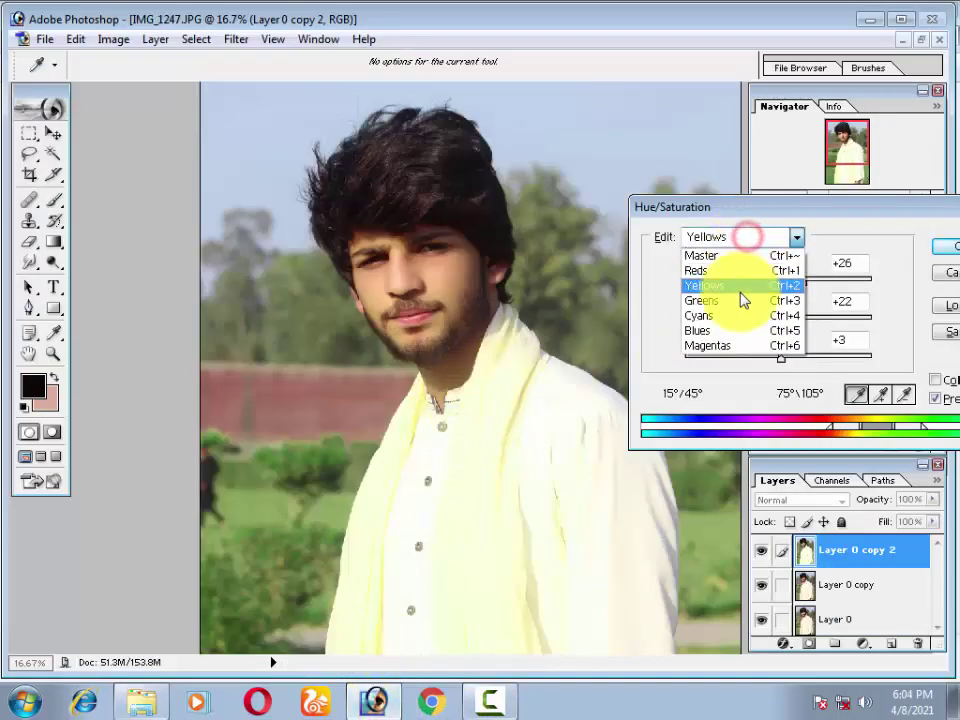
{"action": "left_click", "coordinate": [736, 300]}
{"action": "left_click_drag", "start_coordinate": [774, 285], "coordinate": [727, 286]}
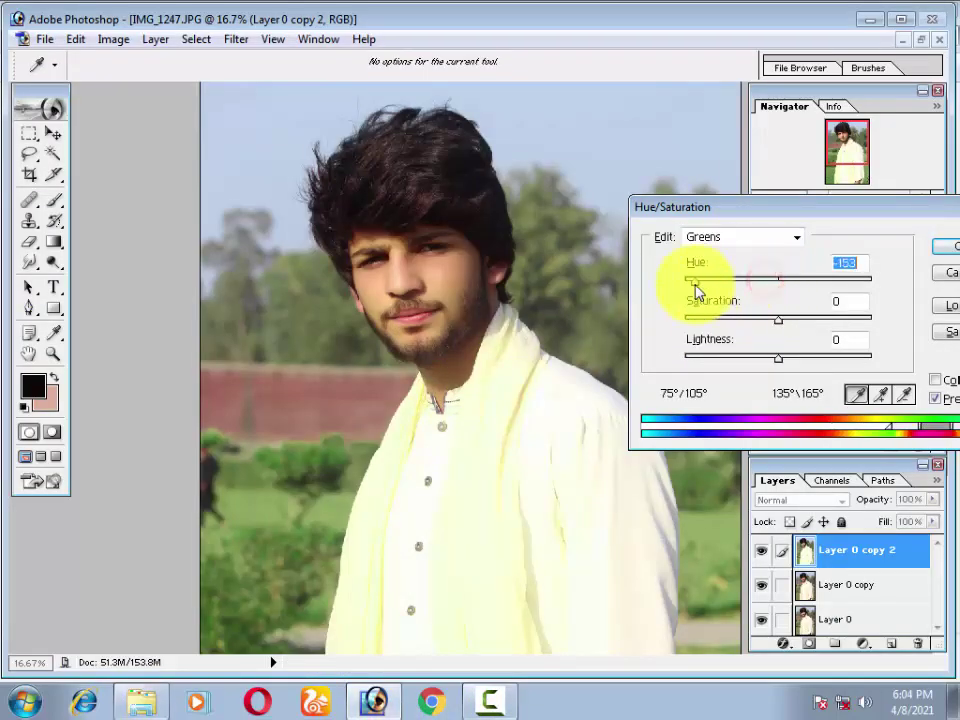
{"action": "mouse_move", "coordinate": [778, 319]}
{"action": "left_mouse_down"}
{"action": "mouse_move", "coordinate": [847, 330]}
{"action": "mouse_move", "coordinate": [700, 320]}
{"action": "left_mouse_up"}
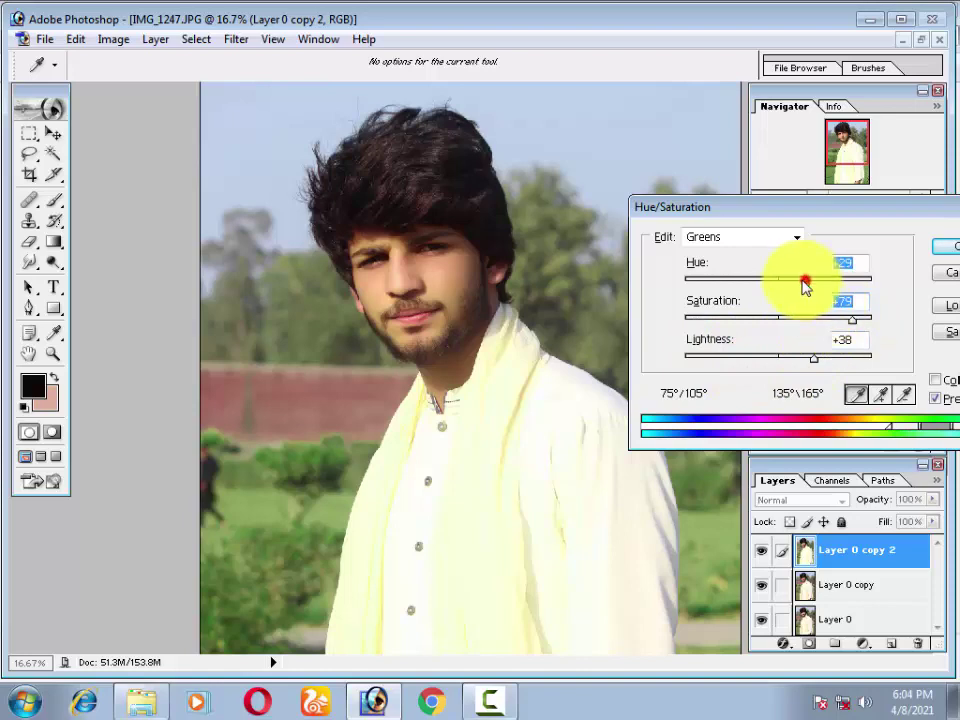
Fine-tune Yellows (hue +38, saturation +50) and Magentas (hue +87, saturation +61), then apply
{"action": "left_click", "coordinate": [744, 238]}
{"action": "left_click", "coordinate": [744, 286]}
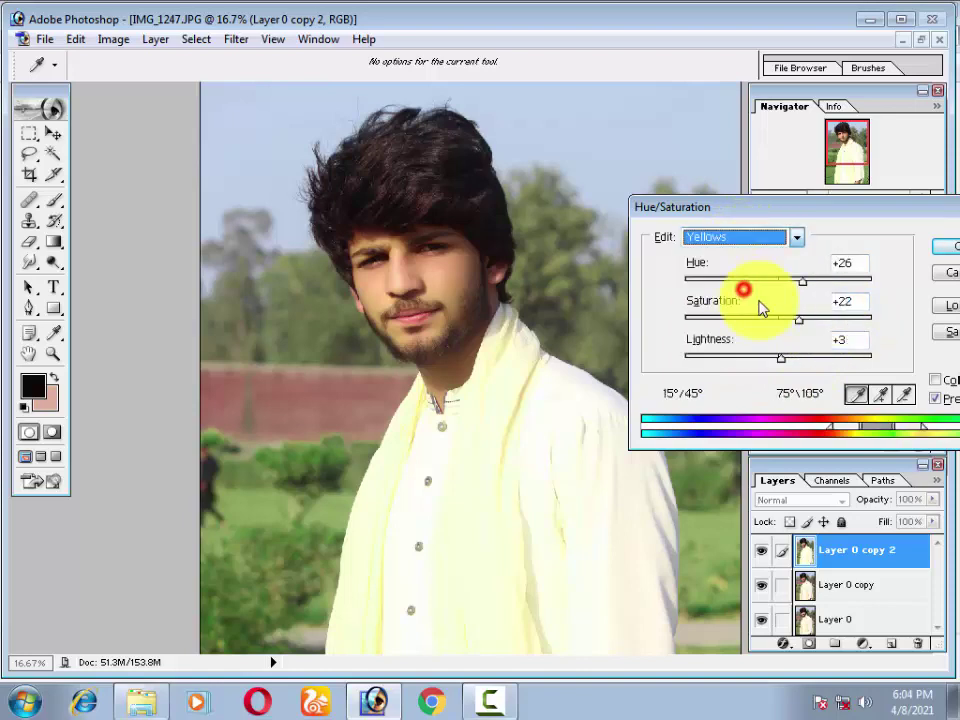
{"action": "mouse_move", "coordinate": [802, 281]}
{"action": "left_mouse_down"}
{"action": "mouse_move", "coordinate": [838, 325]}
{"action": "mouse_move", "coordinate": [825, 328]}
{"action": "left_mouse_up"}
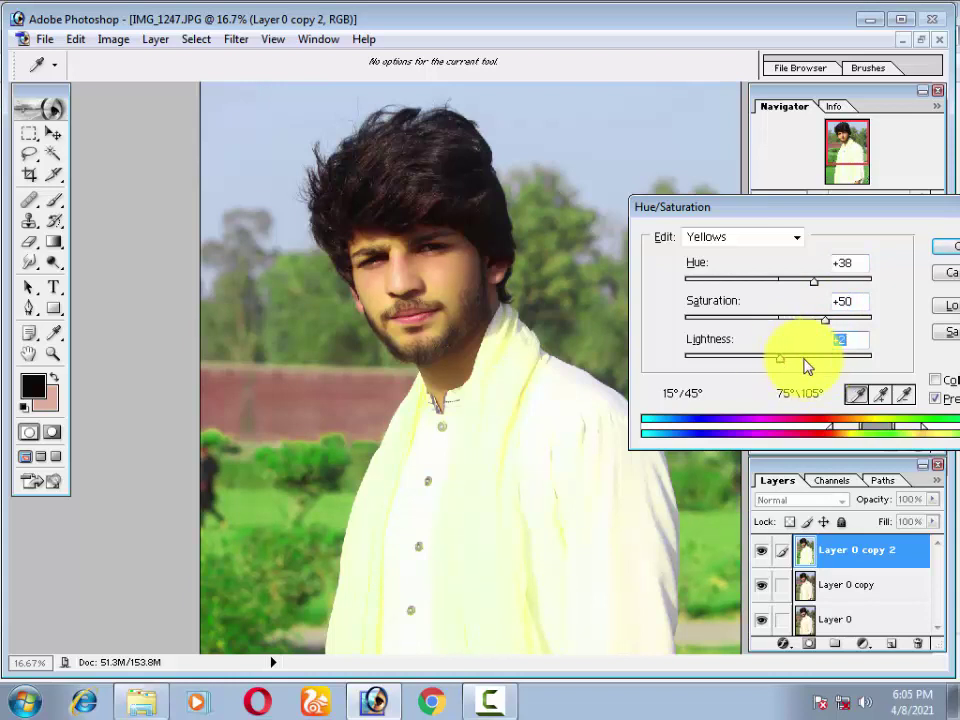
{"action": "left_click", "coordinate": [778, 236]}
{"action": "left_click", "coordinate": [749, 345]}
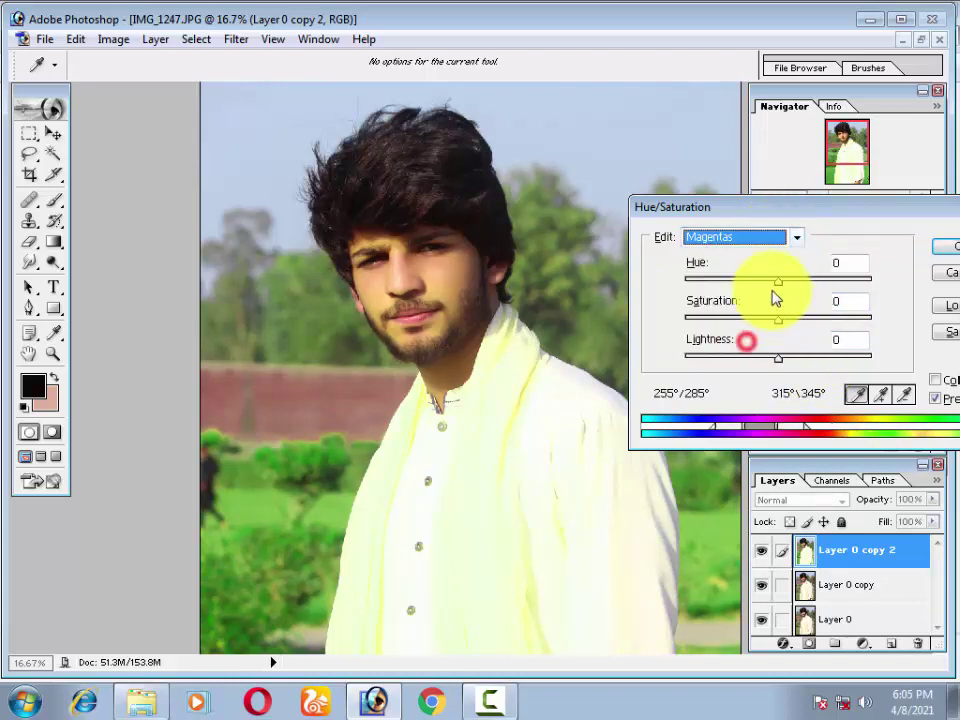
{"action": "left_click", "coordinate": [787, 283]}
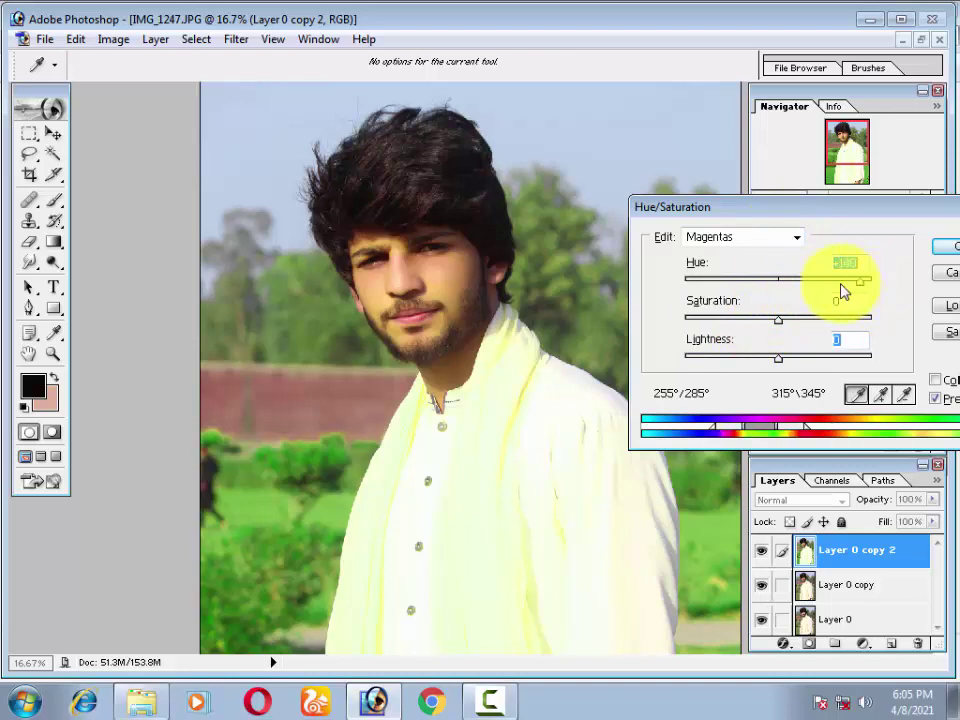
{"action": "left_click", "coordinate": [945, 247]}
Set the Eraser to 394 px and erase Layer 0 copy 2 over the face, neck and shirt
{"action": "left_click", "coordinate": [31, 241]}
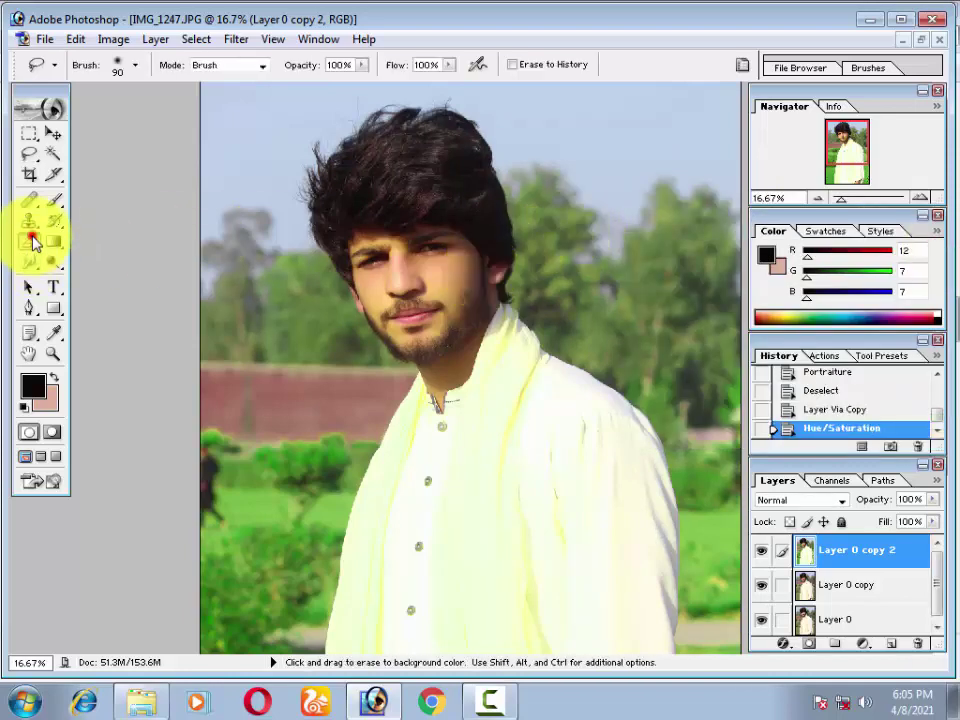
{"action": "left_click", "coordinate": [440, 240]}
{"action": "right_click", "coordinate": [443, 240]}
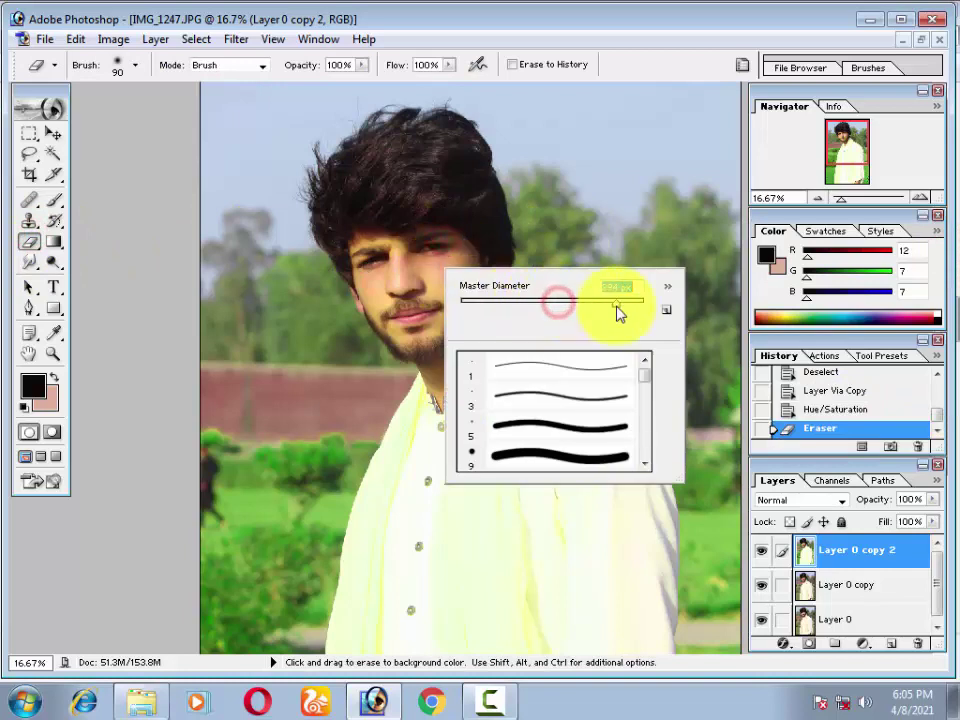
{"action": "left_click", "coordinate": [446, 289]}
{"action": "mouse_move", "coordinate": [418, 300]}
{"action": "left_mouse_down"}
{"action": "mouse_move", "coordinate": [371, 228]}
{"action": "mouse_move", "coordinate": [373, 210]}
{"action": "mouse_move", "coordinate": [381, 291]}
{"action": "left_mouse_up"}
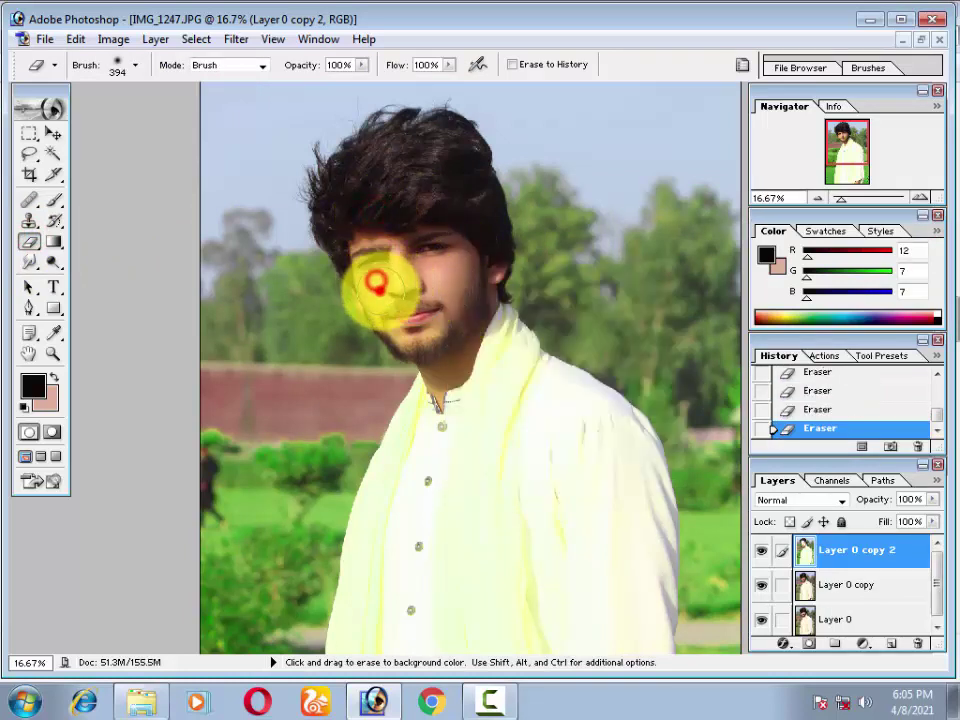
{"action": "left_click_drag", "start_coordinate": [431, 337], "coordinate": [440, 362]}
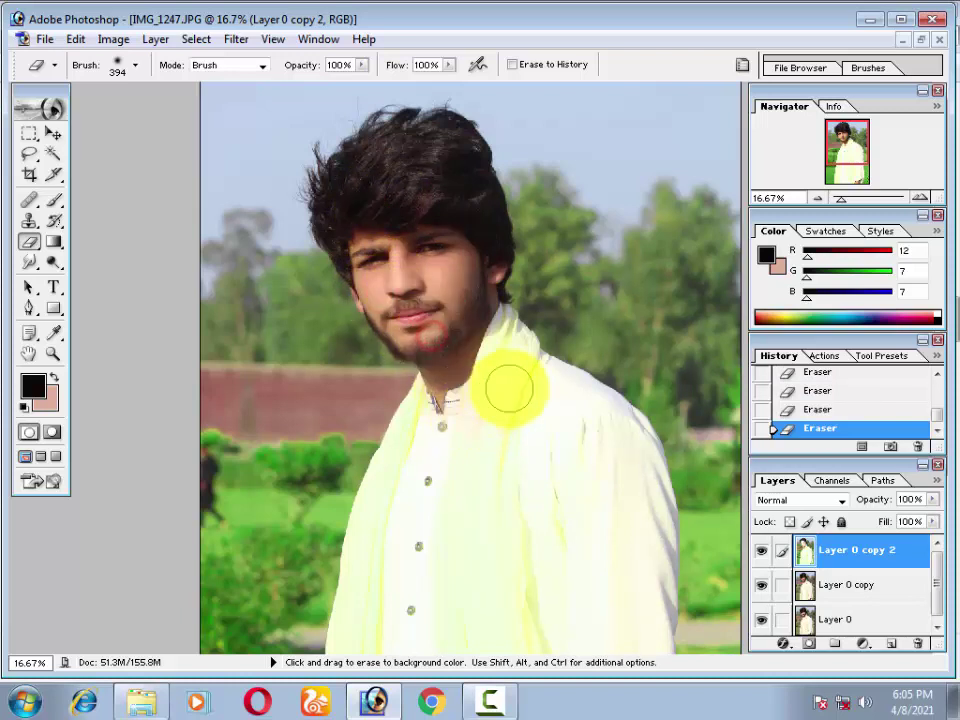
{"action": "left_click_drag", "start_coordinate": [506, 407], "coordinate": [514, 360]}
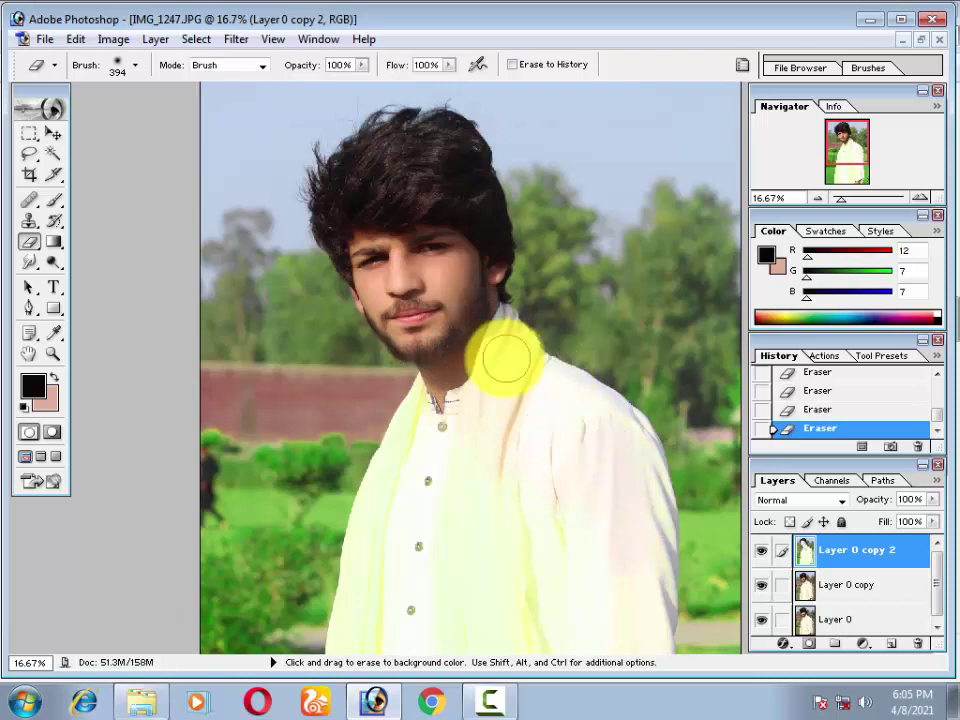
{"action": "left_click_drag", "start_coordinate": [510, 360], "coordinate": [579, 407]}
{"action": "mouse_move", "coordinate": [641, 484]}
{"action": "left_mouse_down"}
{"action": "mouse_move", "coordinate": [538, 584]}
{"action": "mouse_move", "coordinate": [536, 525]}
{"action": "left_mouse_up"}
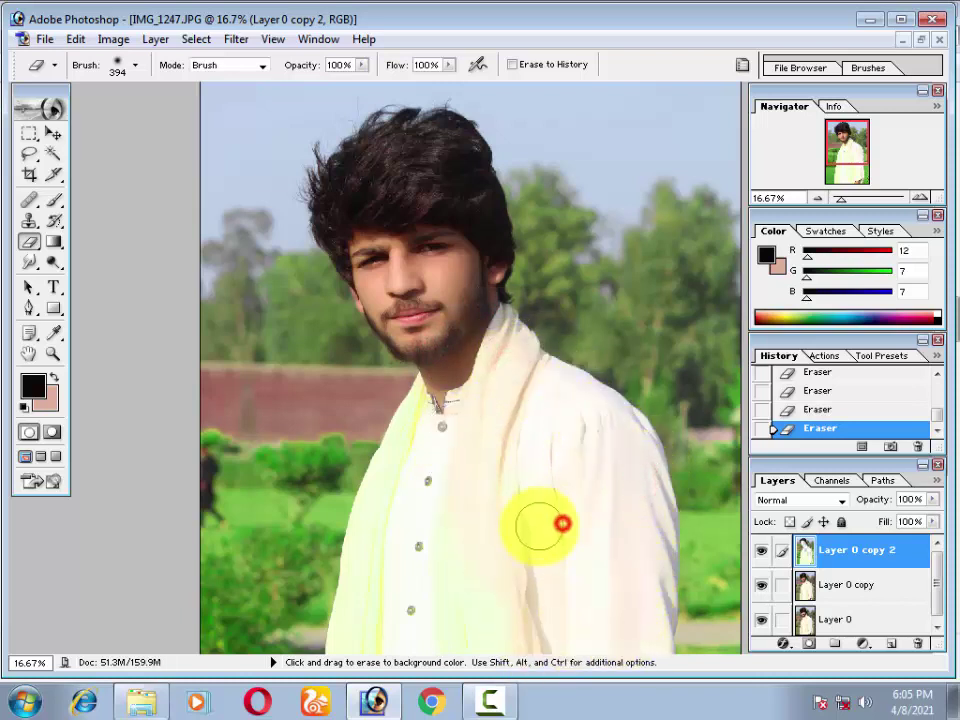
Erase more of the top layer on the cheek, chest and lower shirt
{"action": "mouse_move", "coordinate": [458, 400]}
{"action": "left_mouse_down"}
{"action": "mouse_move", "coordinate": [452, 272]}
{"action": "mouse_move", "coordinate": [373, 247]}
{"action": "mouse_move", "coordinate": [483, 271]}
{"action": "left_mouse_up"}
{"action": "left_click_drag", "start_coordinate": [453, 344], "coordinate": [449, 395]}
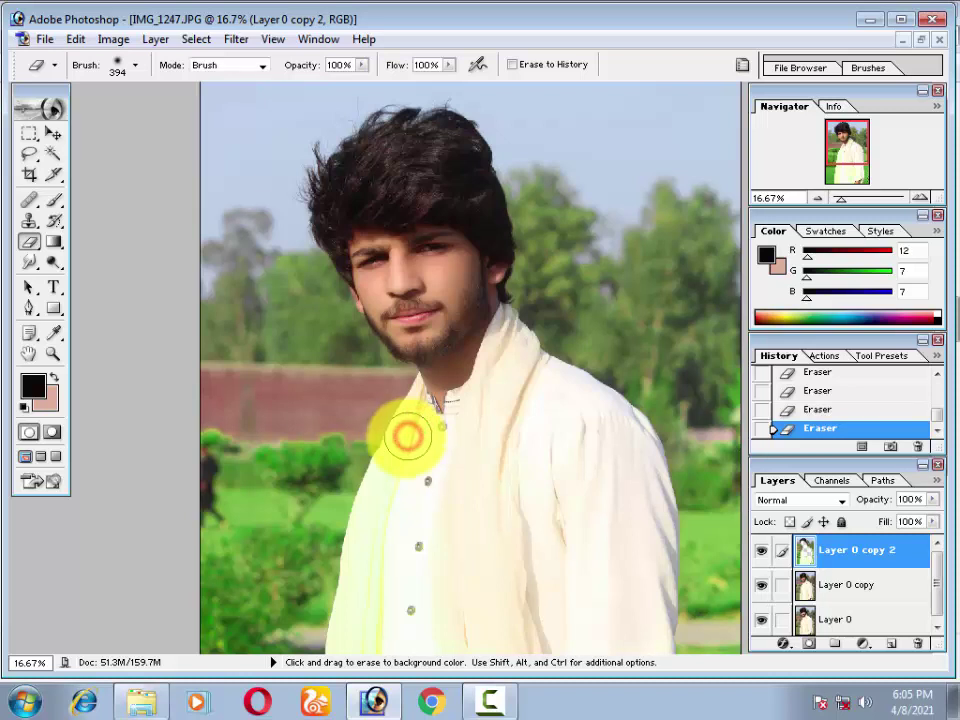
{"action": "left_click_drag", "start_coordinate": [399, 465], "coordinate": [398, 463]}
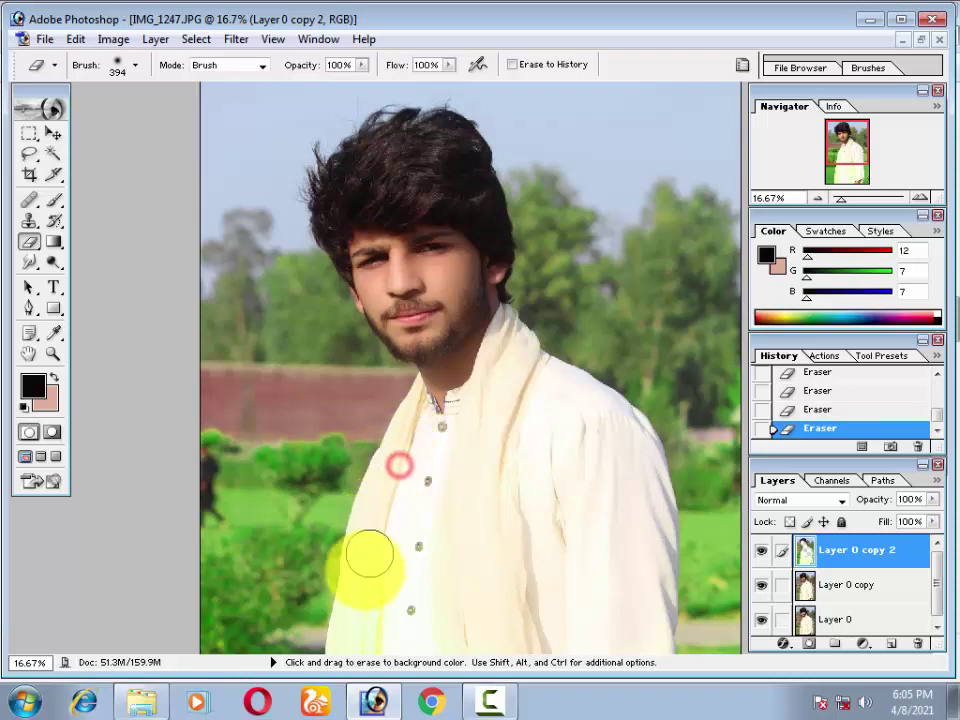
{"action": "left_click_drag", "start_coordinate": [367, 578], "coordinate": [380, 602]}
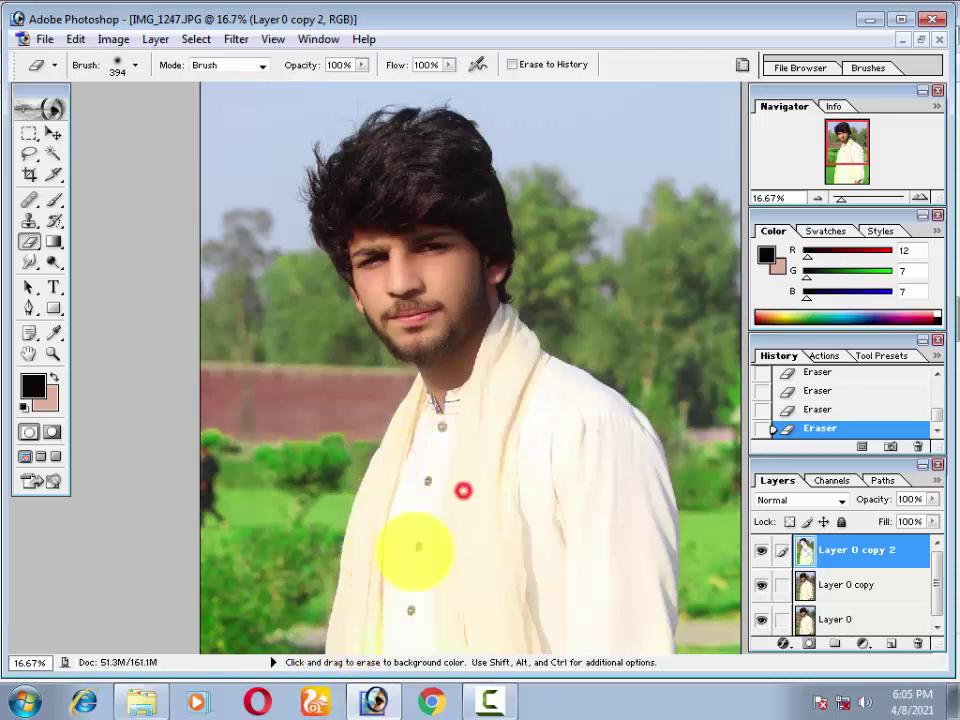
{"action": "left_click_drag", "start_coordinate": [461, 491], "coordinate": [435, 486]}
{"action": "left_click", "coordinate": [400, 496]}
{"action": "left_click", "coordinate": [462, 538]}
{"action": "left_click", "coordinate": [429, 543]}
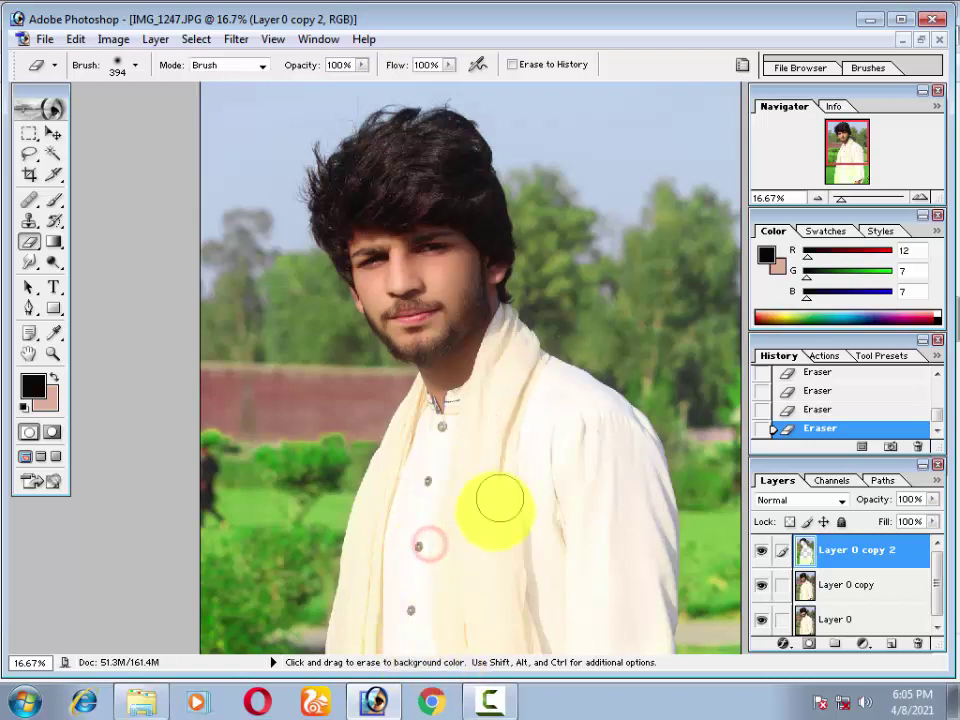
{"action": "left_click", "coordinate": [437, 296]}
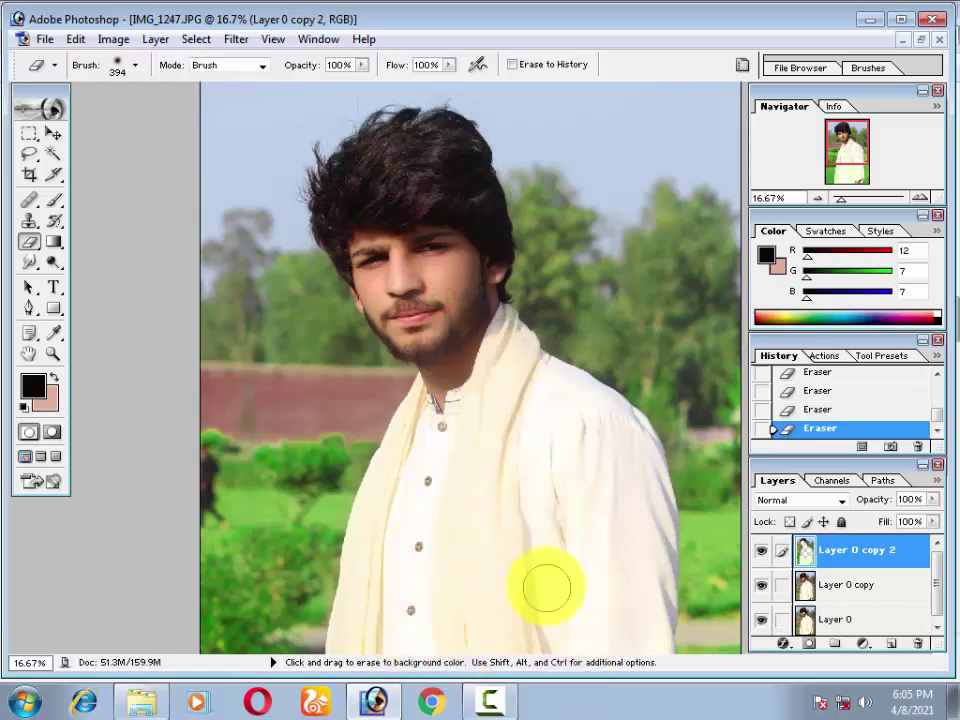
Continue erasing the top layer over the chest, sleeve and around the beard
{"action": "scroll", "coordinate": [510, 480], "scroll_direction": "down", "scroll_amount": 5}
{"action": "left_click", "coordinate": [536, 409]}
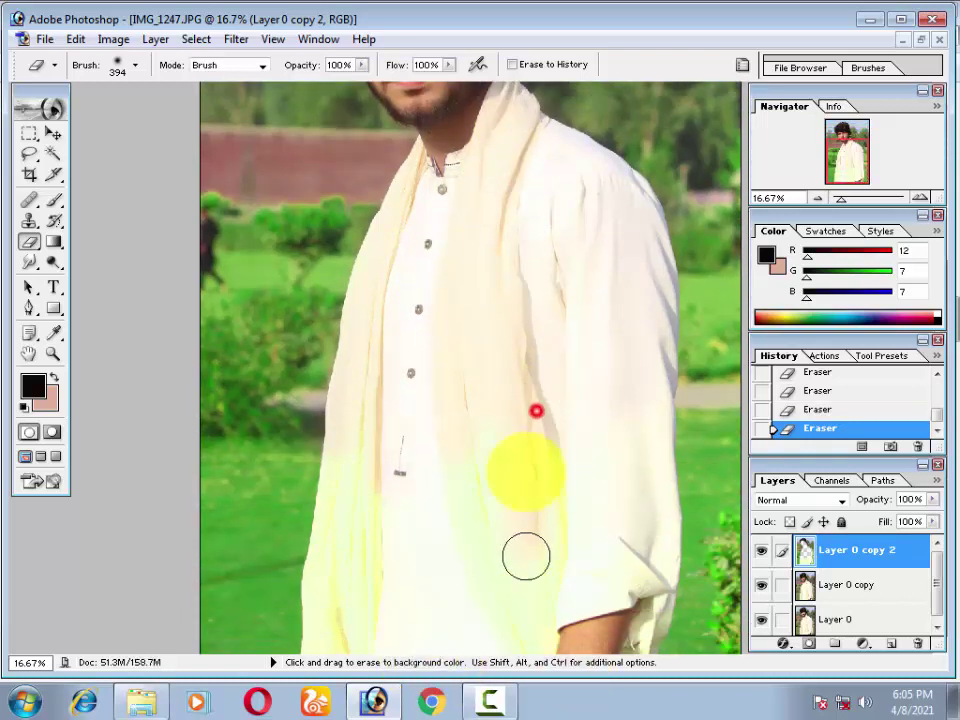
{"action": "left_click", "coordinate": [632, 523]}
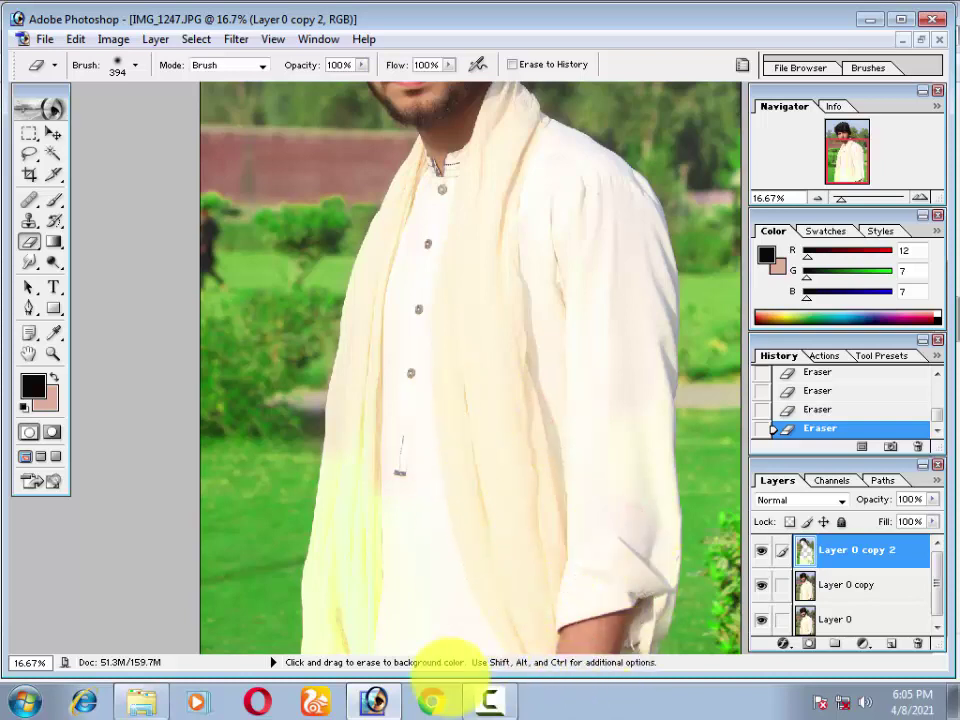
{"action": "left_click", "coordinate": [429, 540]}
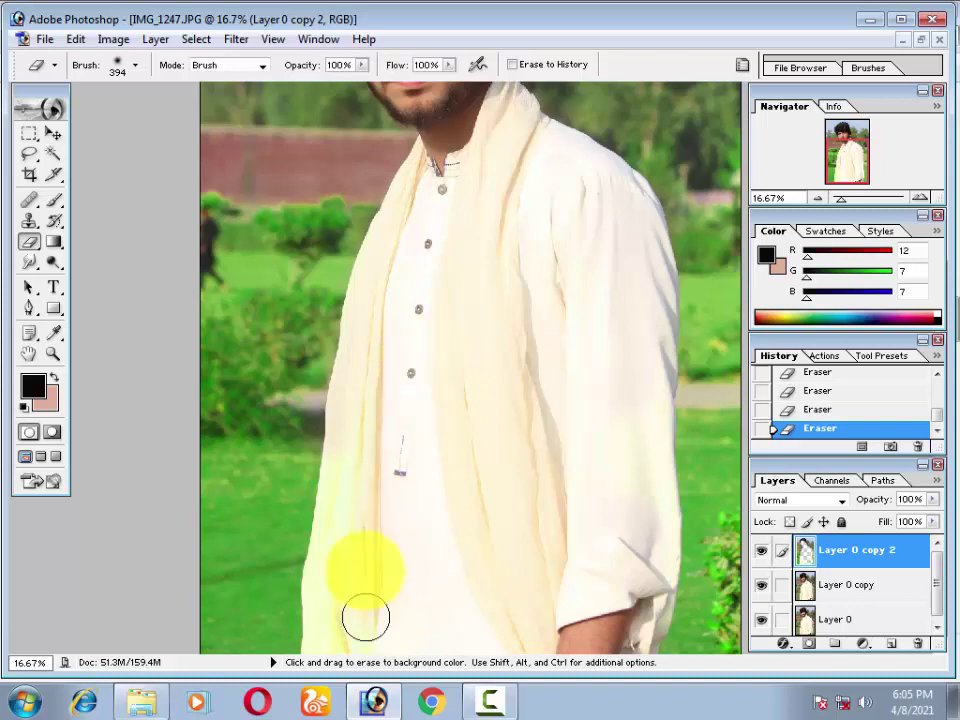
{"action": "left_click", "coordinate": [392, 482]}
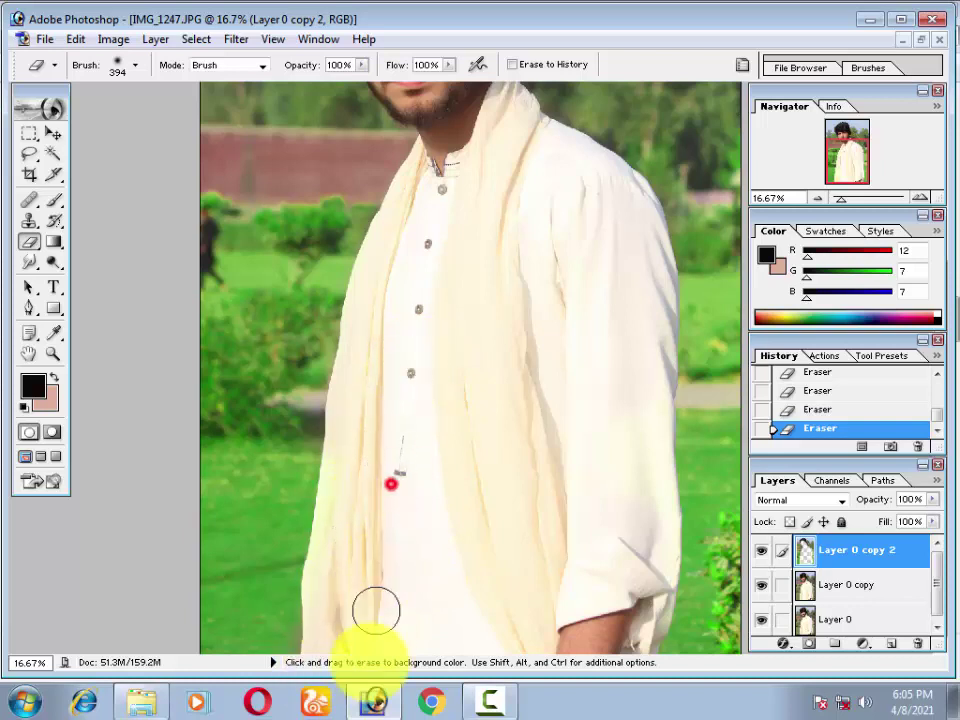
{"action": "left_click", "coordinate": [391, 356]}
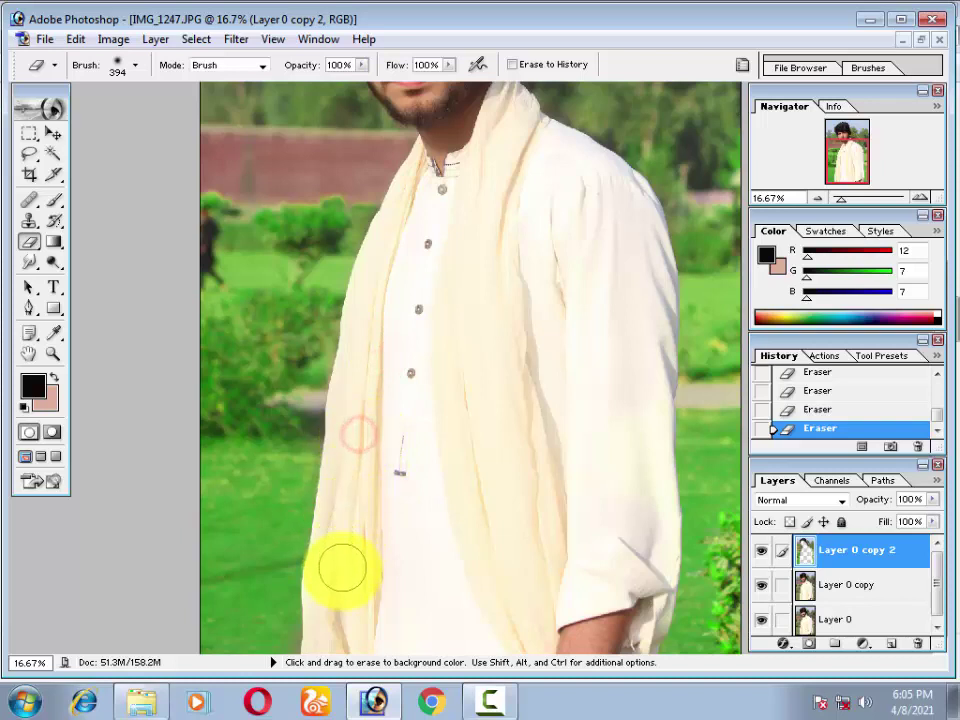
{"action": "left_click", "coordinate": [390, 332]}
{"action": "left_click", "coordinate": [439, 311]}
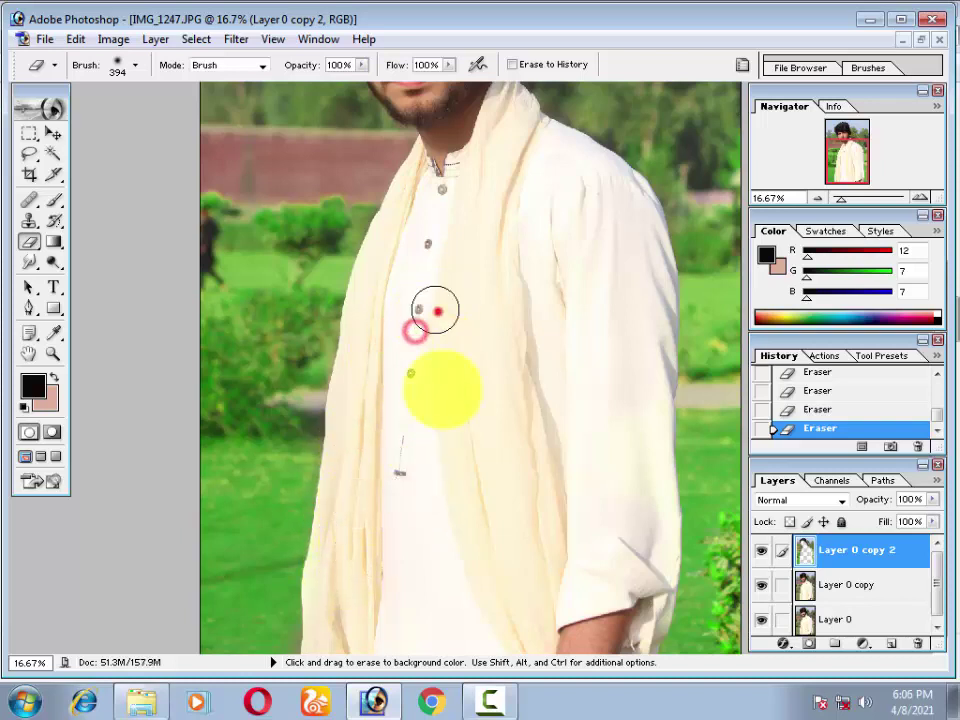
{"action": "scroll", "coordinate": [460, 265], "scroll_direction": "up", "scroll_amount": 2}
{"action": "scroll", "coordinate": [460, 265], "scroll_direction": "up", "scroll_amount": 2}
{"action": "left_click", "coordinate": [443, 200]}
{"action": "left_click", "coordinate": [405, 203]}
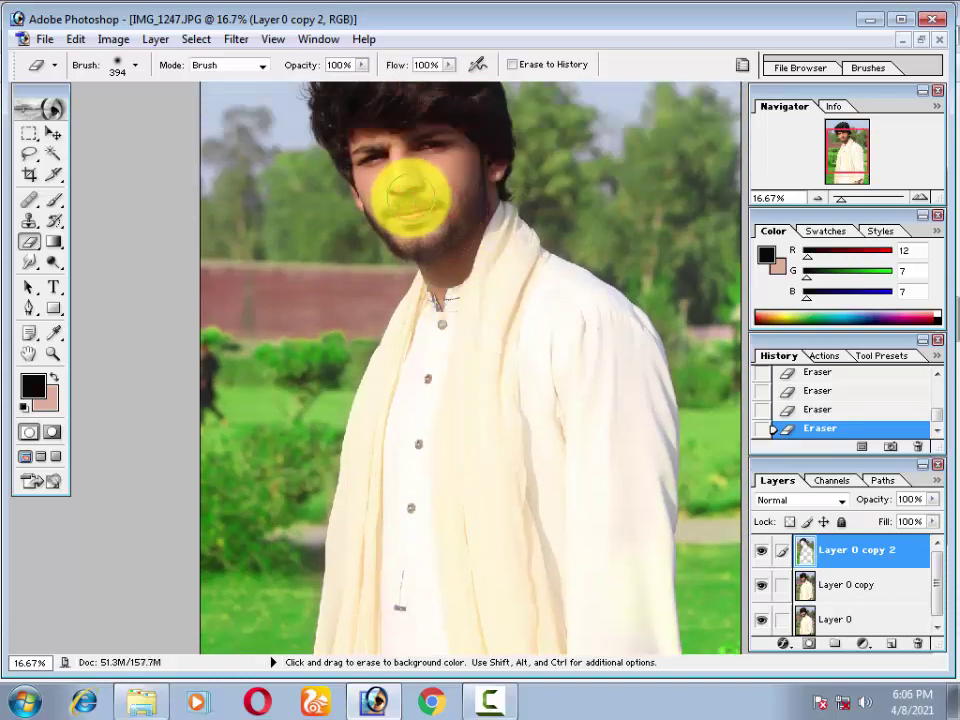
Erase the last spots on the shirt, cheek and forehead, fit the image on screen, and minimize Photoshop
{"action": "key", "text": "ctrl+minus"}
{"action": "key", "text": "ctrl+minus"}
{"action": "left_click", "coordinate": [498, 505]}
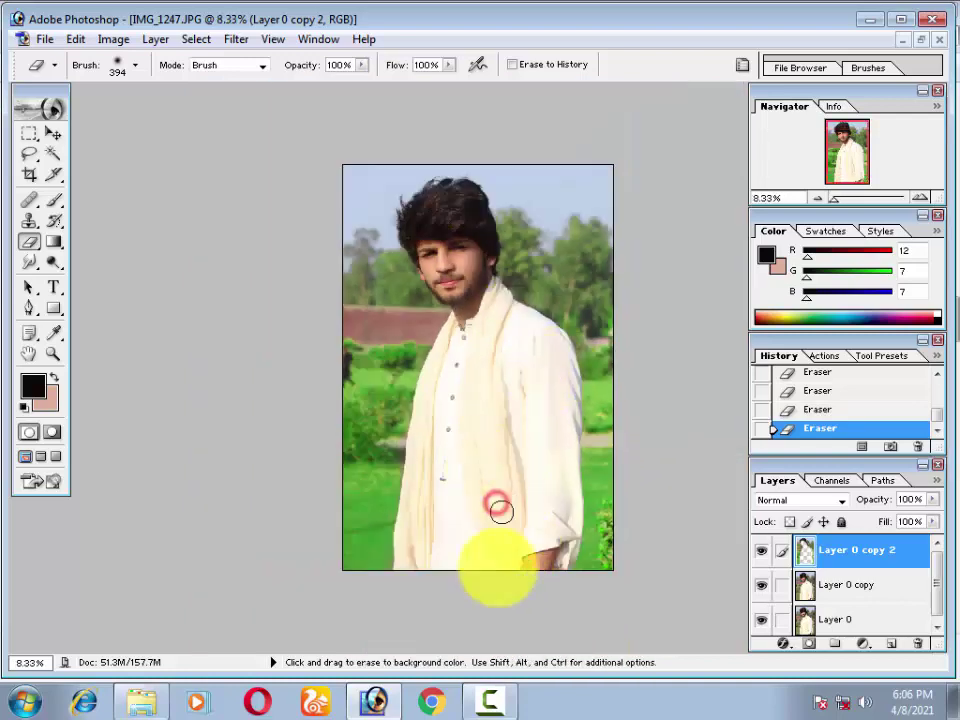
{"action": "left_click", "coordinate": [486, 373]}
{"action": "left_click", "coordinate": [441, 239]}
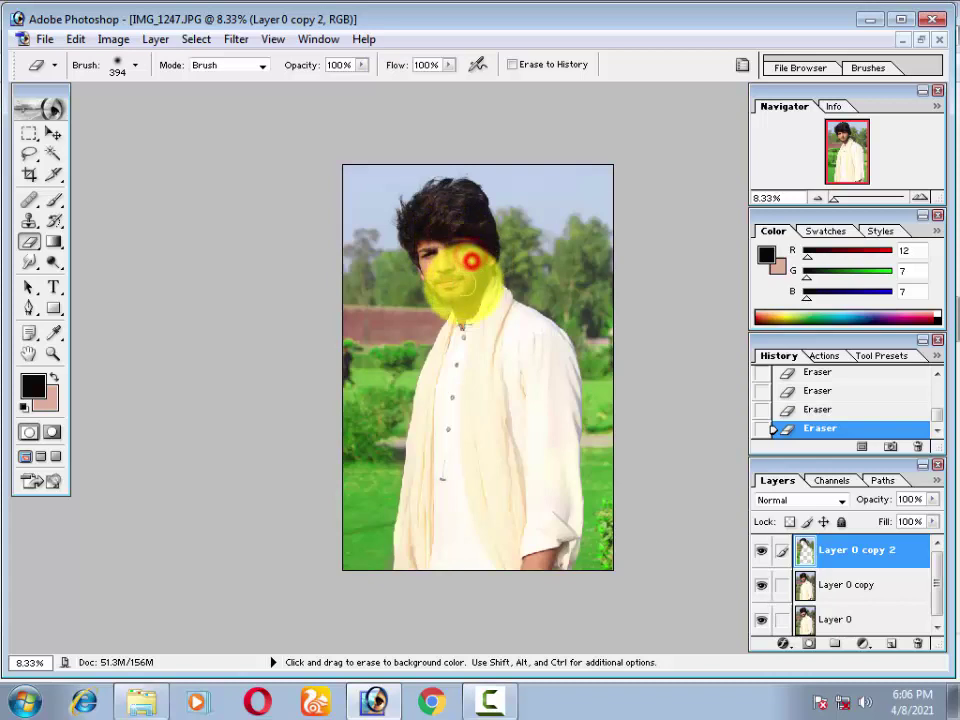
{"action": "left_click", "coordinate": [460, 267]}
{"action": "left_click", "coordinate": [430, 240]}
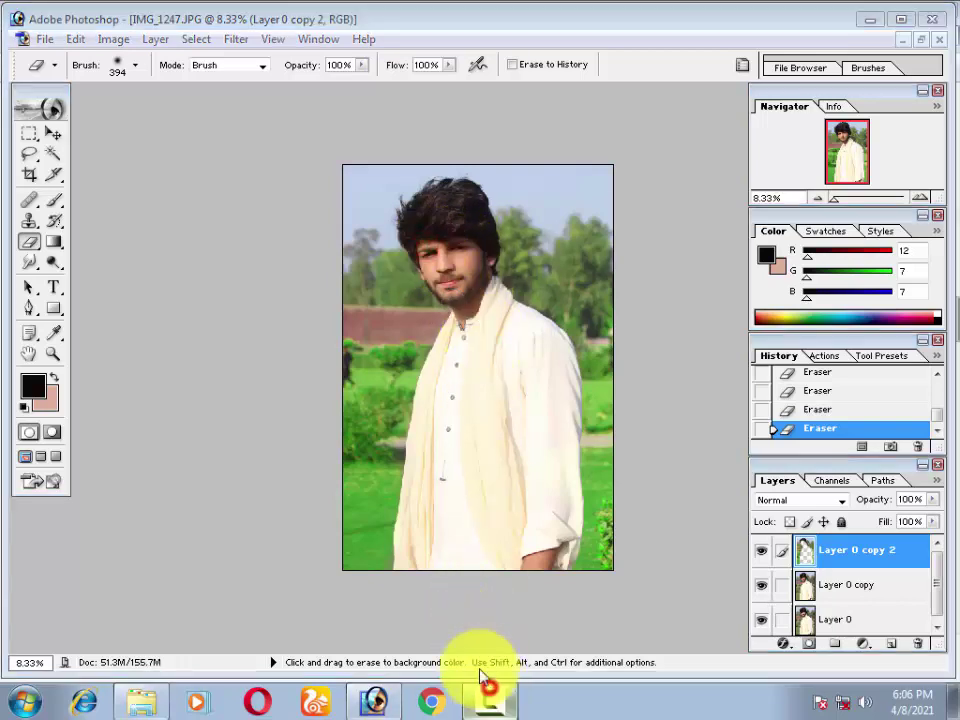
{"action": "left_click", "coordinate": [489, 700]}
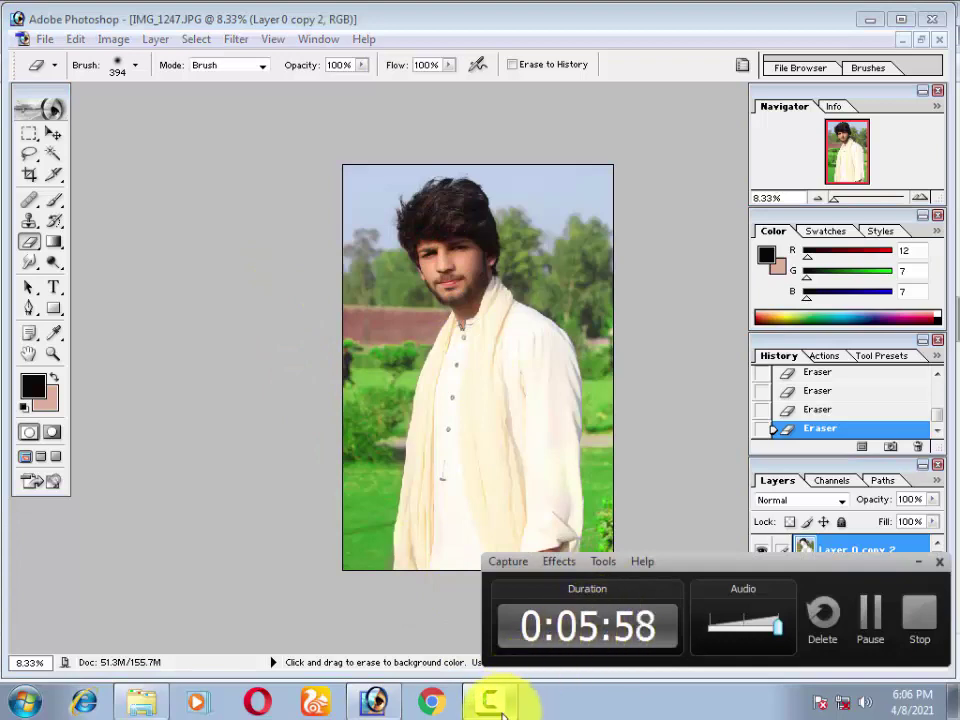
{"action": "left_click", "coordinate": [490, 700]}
{"action": "key", "text": "ctrl+0"}
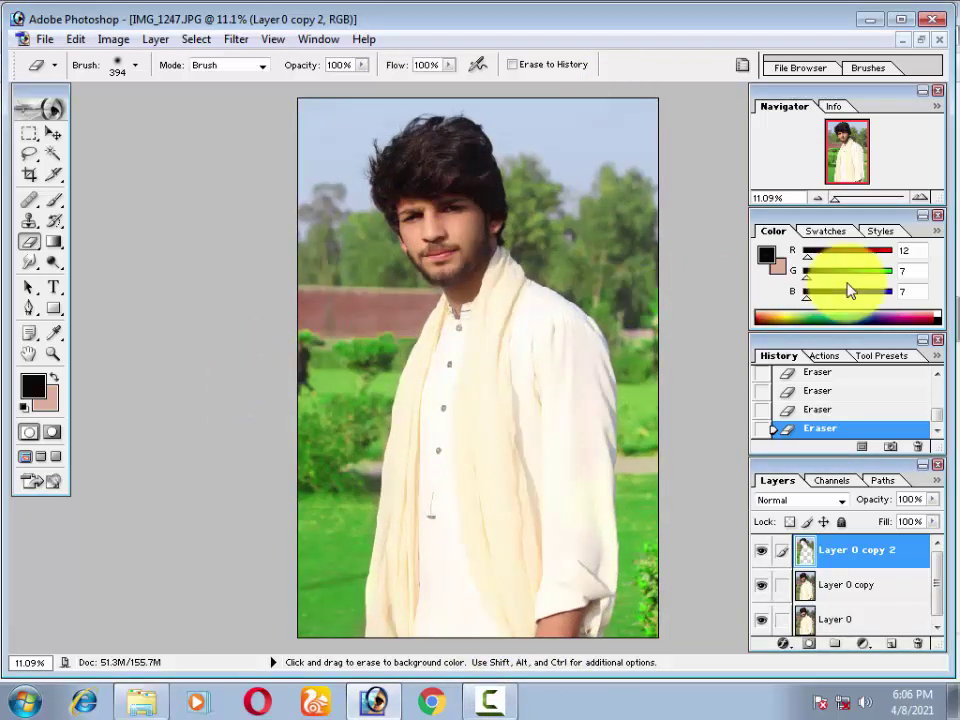
{"action": "left_click", "coordinate": [869, 19]}
Look through the Maker video (L:) and Camra photo stduio (G:) drives from Computer
{"action": "left_click", "coordinate": [80, 337]}
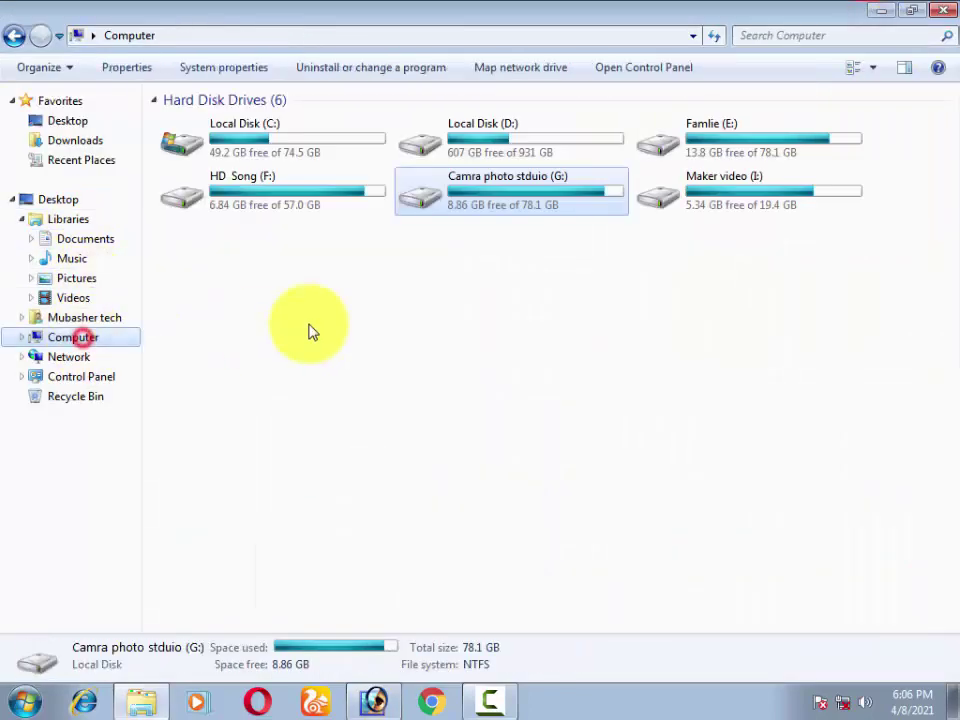
{"action": "double_click", "coordinate": [654, 206]}
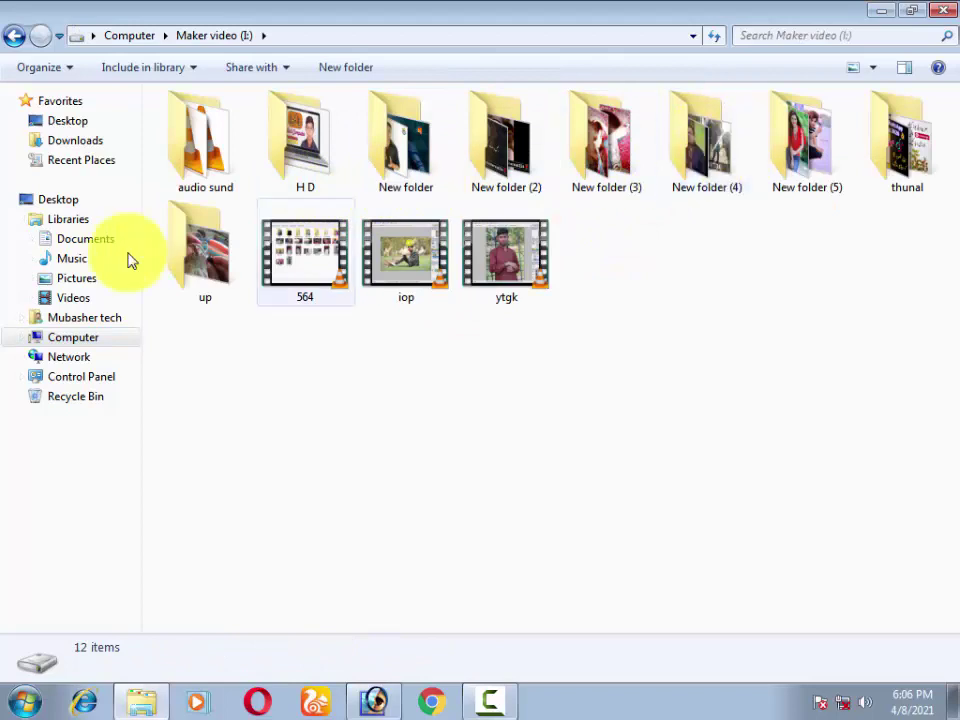
{"action": "mouse_move", "coordinate": [80, 300]}
{"action": "left_click", "coordinate": [50, 343]}
{"action": "left_click", "coordinate": [527, 158]}
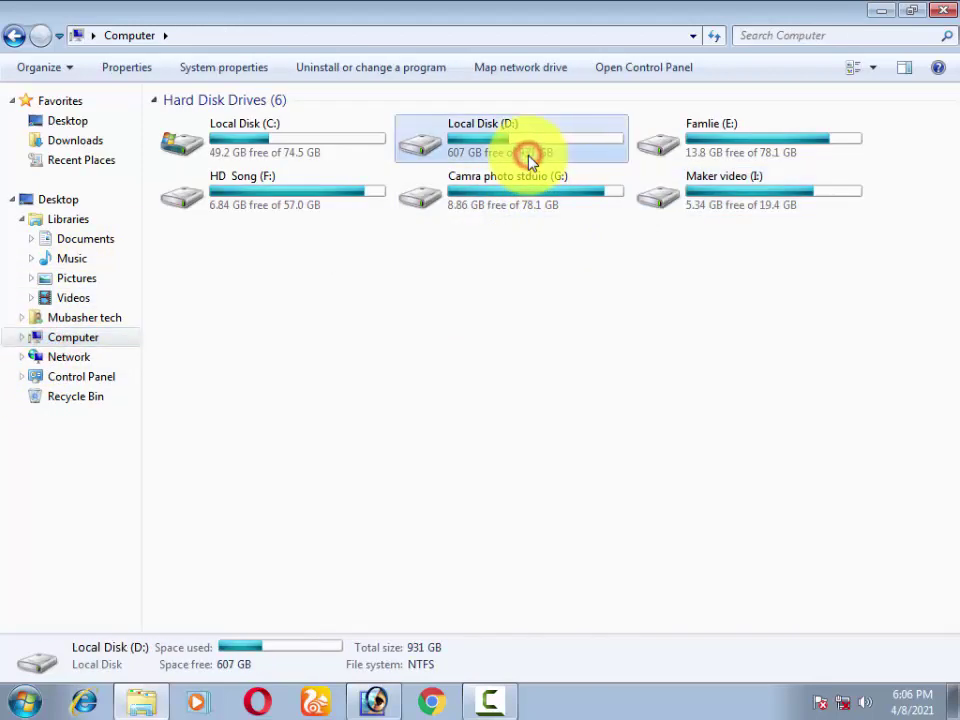
{"action": "double_click", "coordinate": [491, 201]}
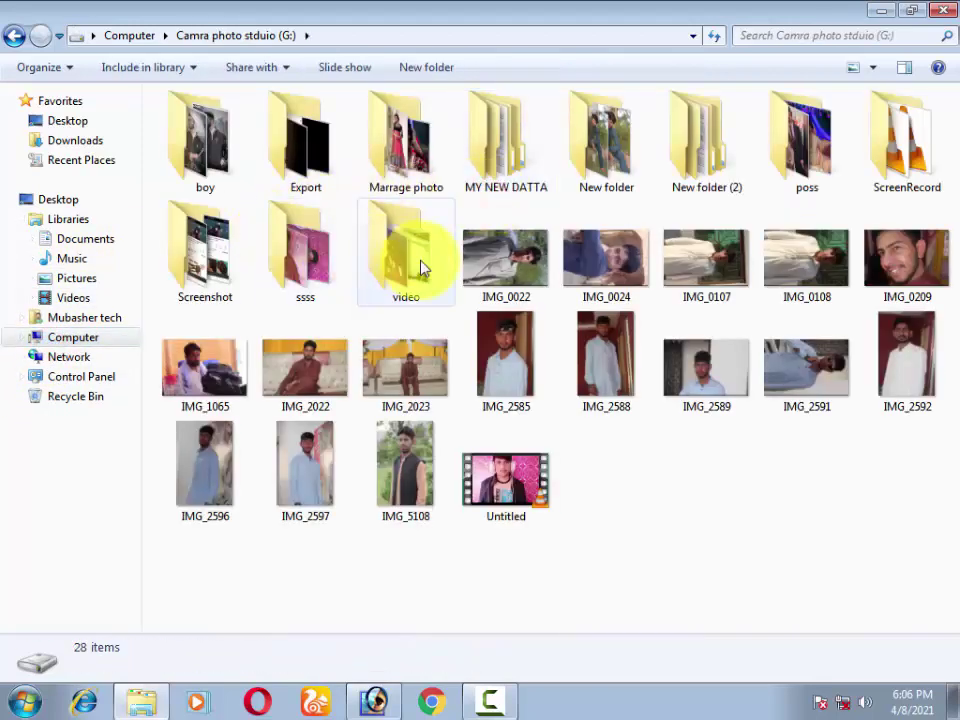
{"action": "left_click", "coordinate": [13, 35]}
{"action": "left_click", "coordinate": [373, 225]}
Go to HD Song (F:) > New folder and drag the 5-51679_picsart-frames PNG toward Photoshop
{"action": "double_click", "coordinate": [321, 205]}
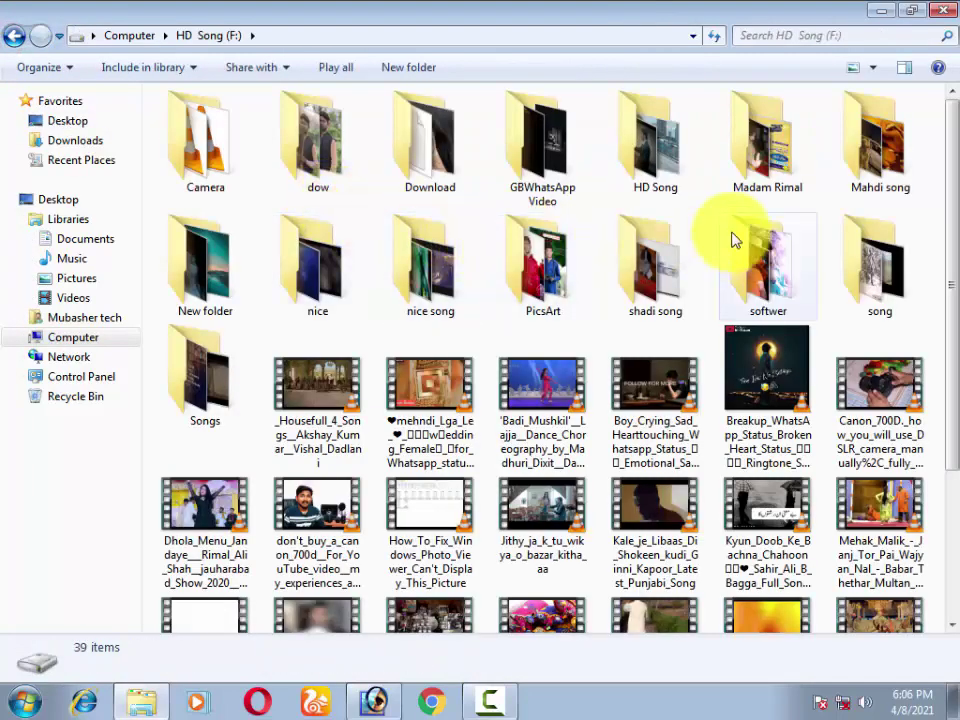
{"action": "double_click", "coordinate": [399, 180]}
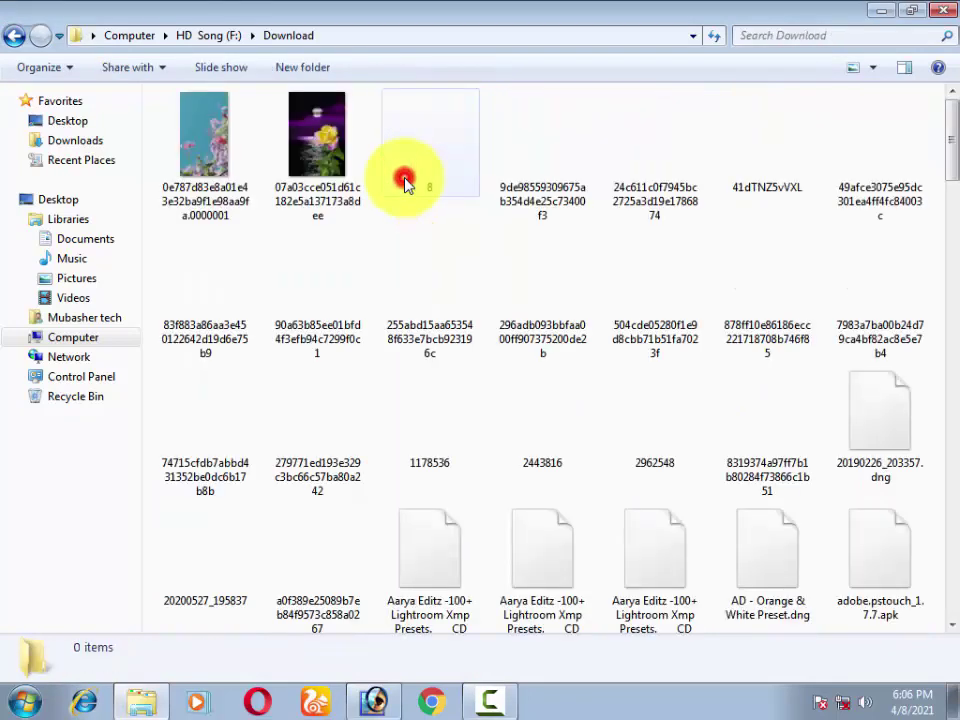
{"action": "left_click", "coordinate": [15, 38]}
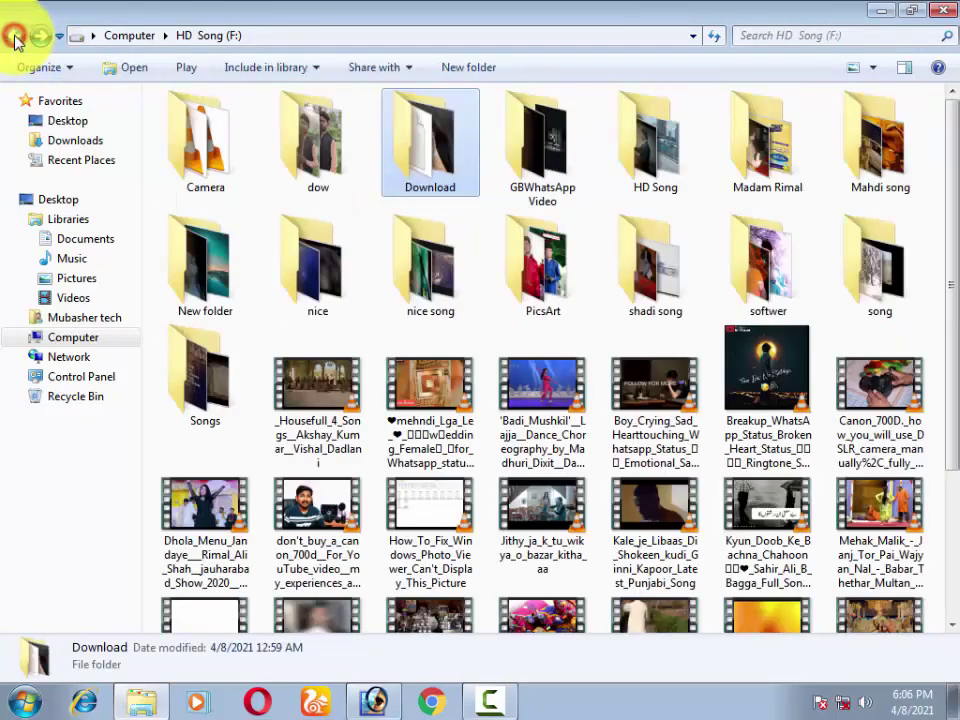
{"action": "double_click", "coordinate": [208, 278]}
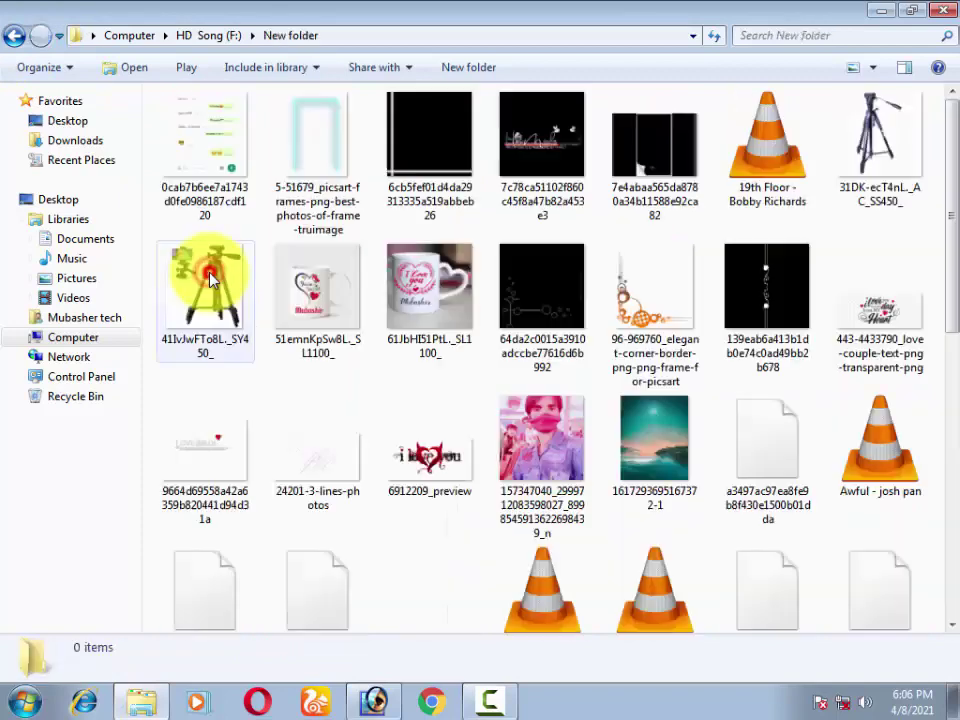
{"action": "mouse_move", "coordinate": [300, 160]}
{"action": "left_mouse_down"}
{"action": "mouse_move", "coordinate": [476, 609]}
{"action": "mouse_move", "coordinate": [391, 368]}
{"action": "left_mouse_up"}
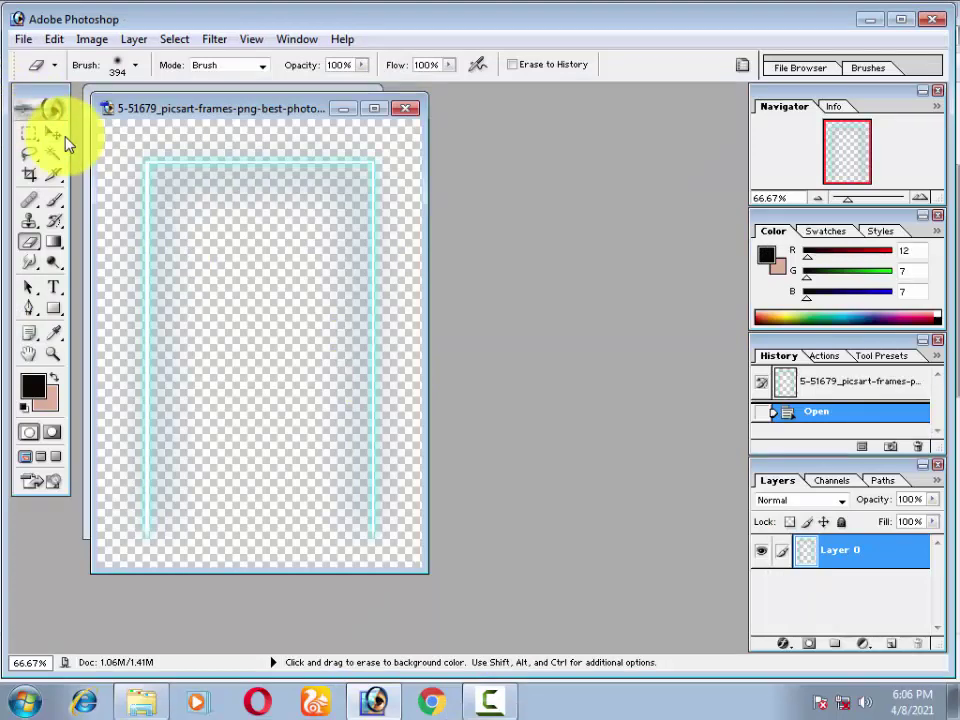
Copy the picsart frame layer onto the IMG_1247 portrait as Layer 1 and maximise the portrait window
{"action": "left_click", "coordinate": [54, 133]}
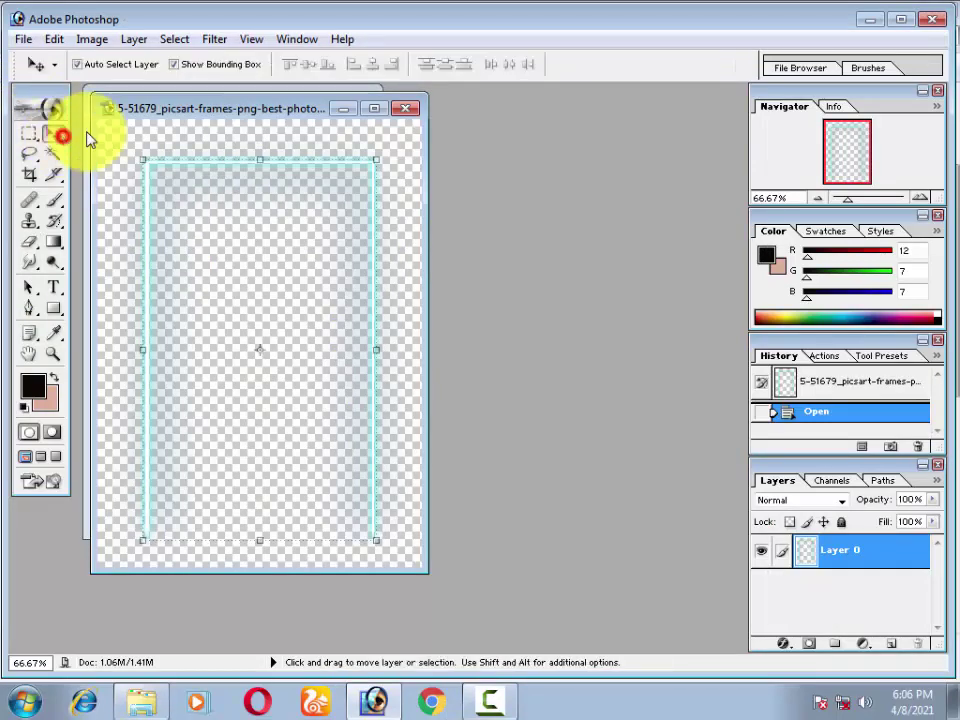
{"action": "left_click_drag", "start_coordinate": [135, 108], "coordinate": [431, 126]}
{"action": "left_click_drag", "start_coordinate": [442, 219], "coordinate": [268, 215]}
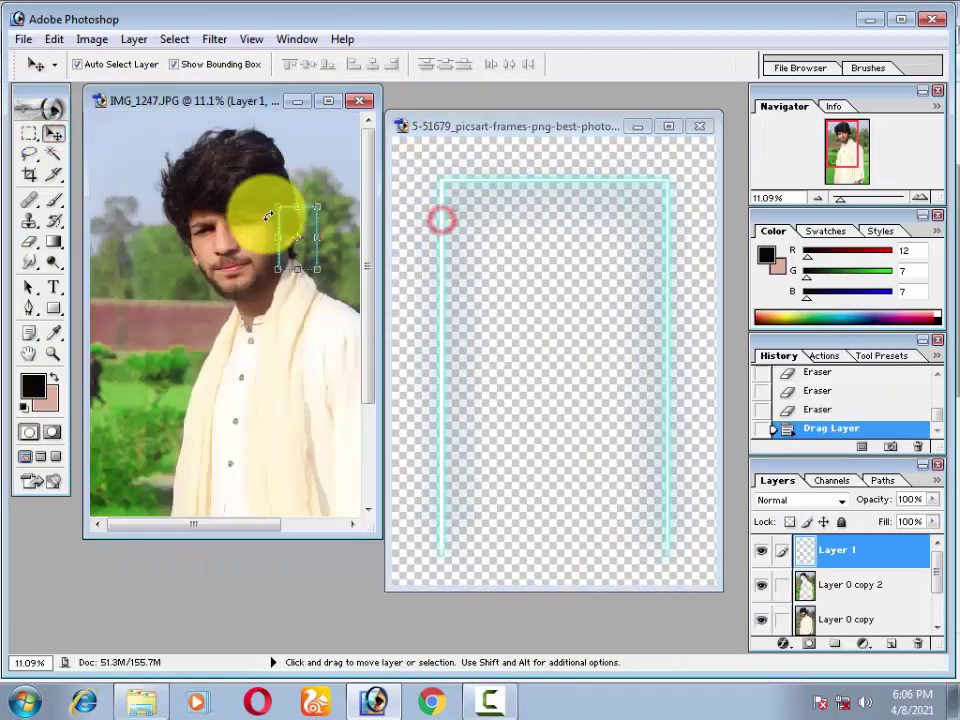
{"action": "left_click", "coordinate": [323, 103]}
Scale and move the frame to cover the canvas, about 152.4% wide and 130.1% tall
{"action": "key", "text": "ctrl+t"}
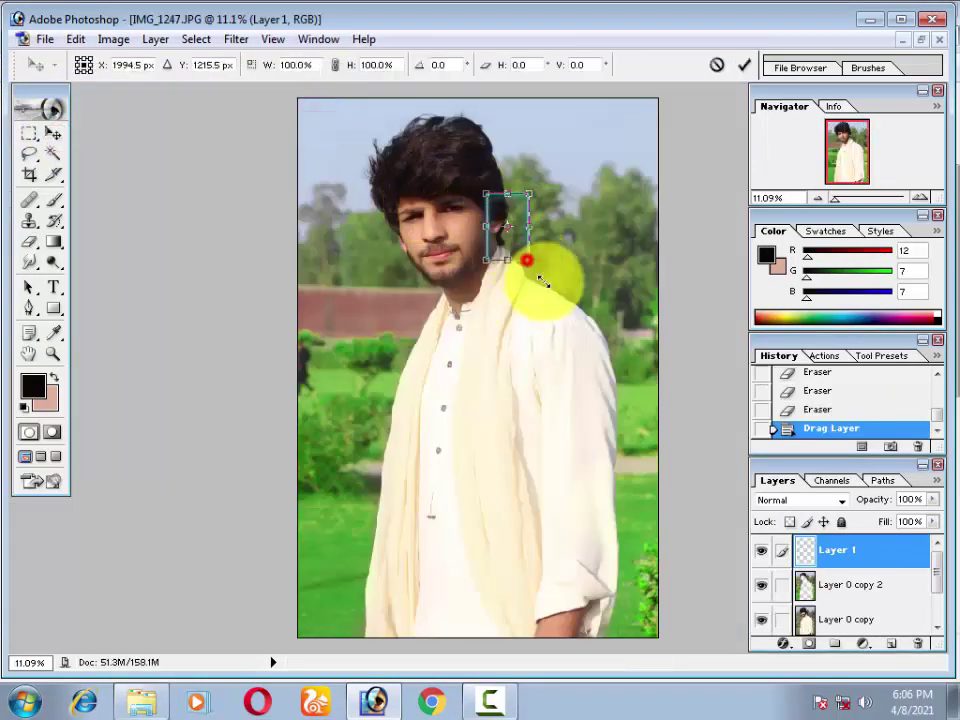
{"action": "mouse_move", "coordinate": [527, 261]}
{"action": "left_mouse_down"}
{"action": "mouse_move", "coordinate": [650, 497]}
{"action": "mouse_move", "coordinate": [723, 607]}
{"action": "left_mouse_up"}
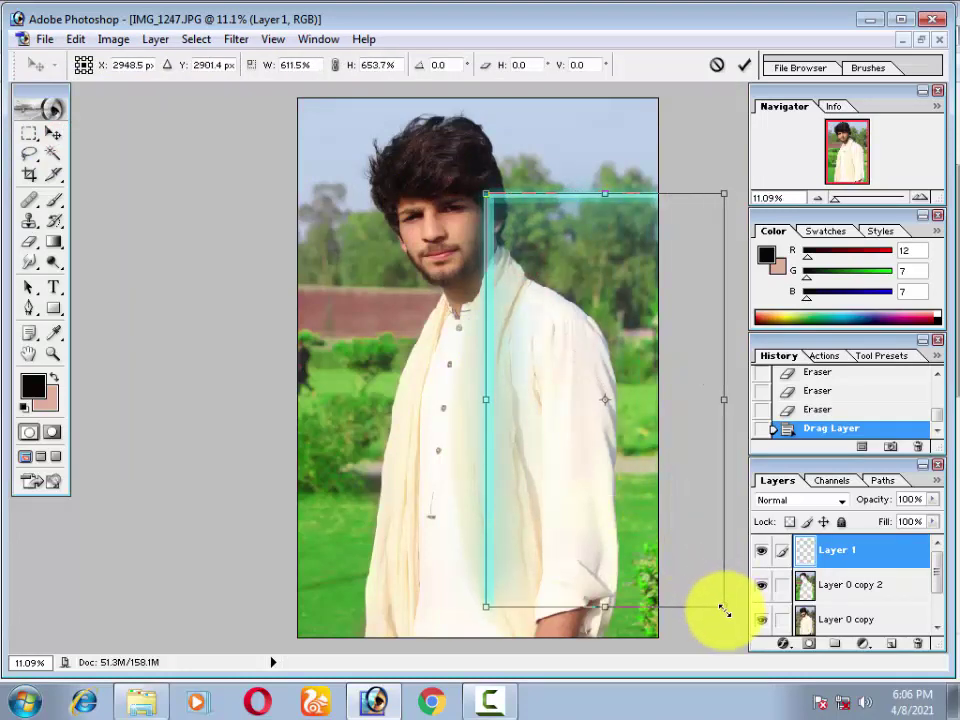
{"action": "key", "text": "Return"}
{"action": "mouse_move", "coordinate": [491, 244]}
{"action": "left_mouse_down"}
{"action": "mouse_move", "coordinate": [467, 257]}
{"action": "mouse_move", "coordinate": [390, 204]}
{"action": "mouse_move", "coordinate": [366, 161]}
{"action": "left_mouse_up"}
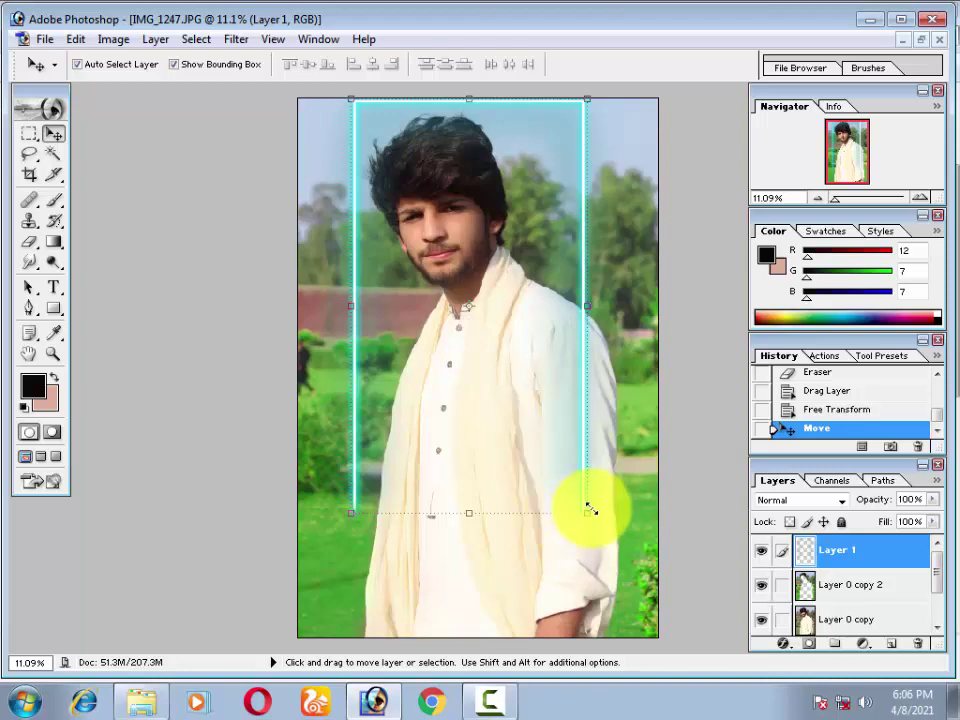
{"action": "left_click_drag", "start_coordinate": [589, 510], "coordinate": [658, 638]}
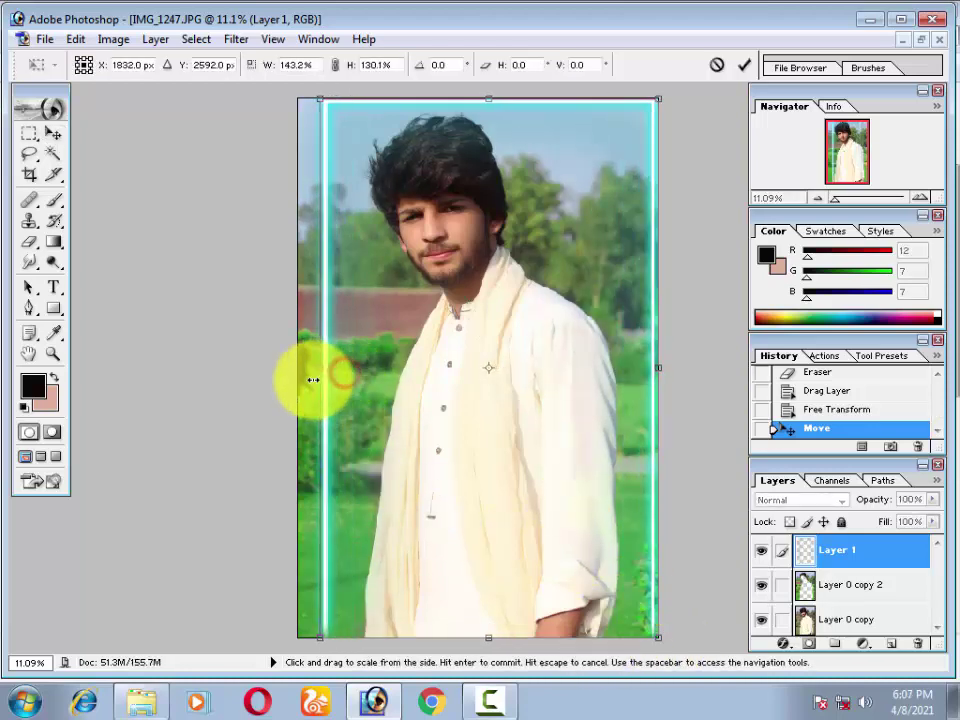
{"action": "left_click_drag", "start_coordinate": [342, 372], "coordinate": [299, 373]}
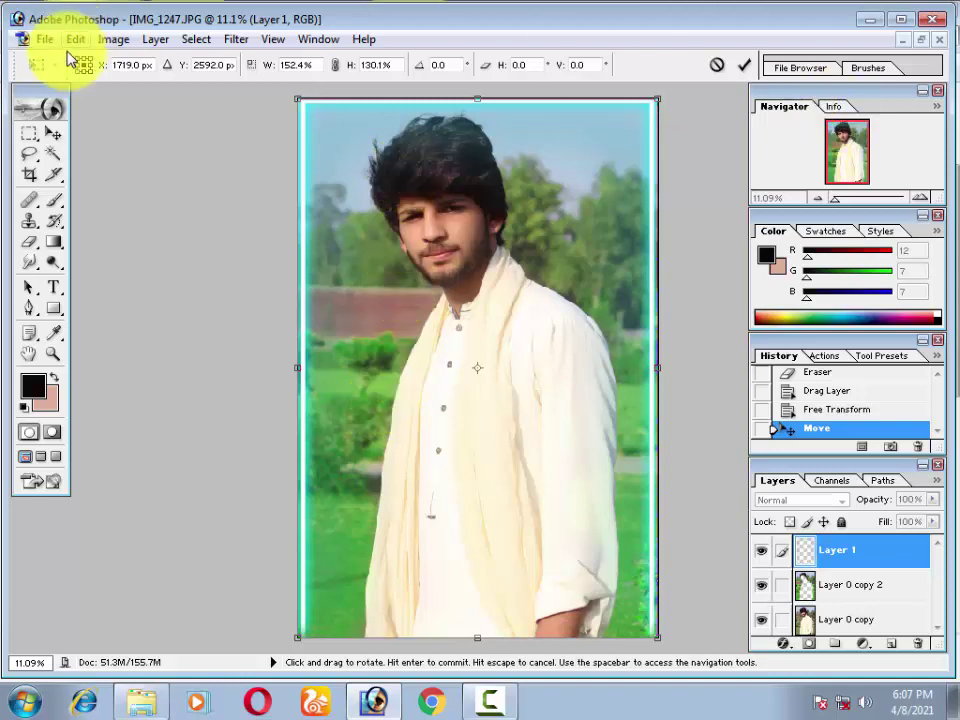
Copy a strip of the frame's top glow to a new Layer 2 and move it to the bottom edge
{"action": "left_click", "coordinate": [27, 136]}
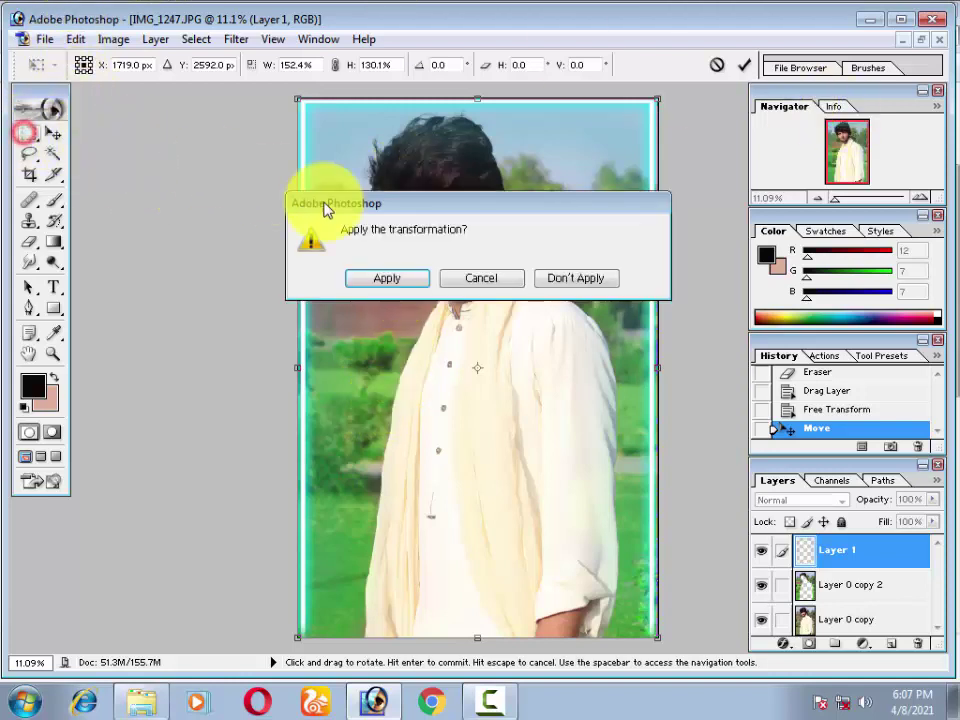
{"action": "left_click", "coordinate": [398, 276]}
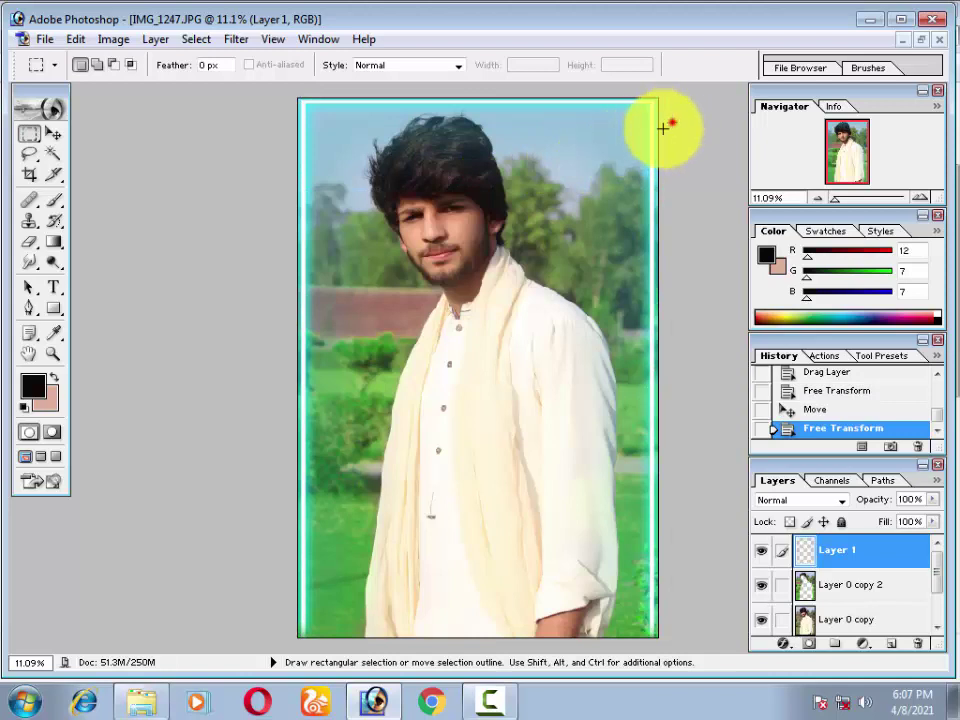
{"action": "left_click_drag", "start_coordinate": [668, 122], "coordinate": [257, 64]}
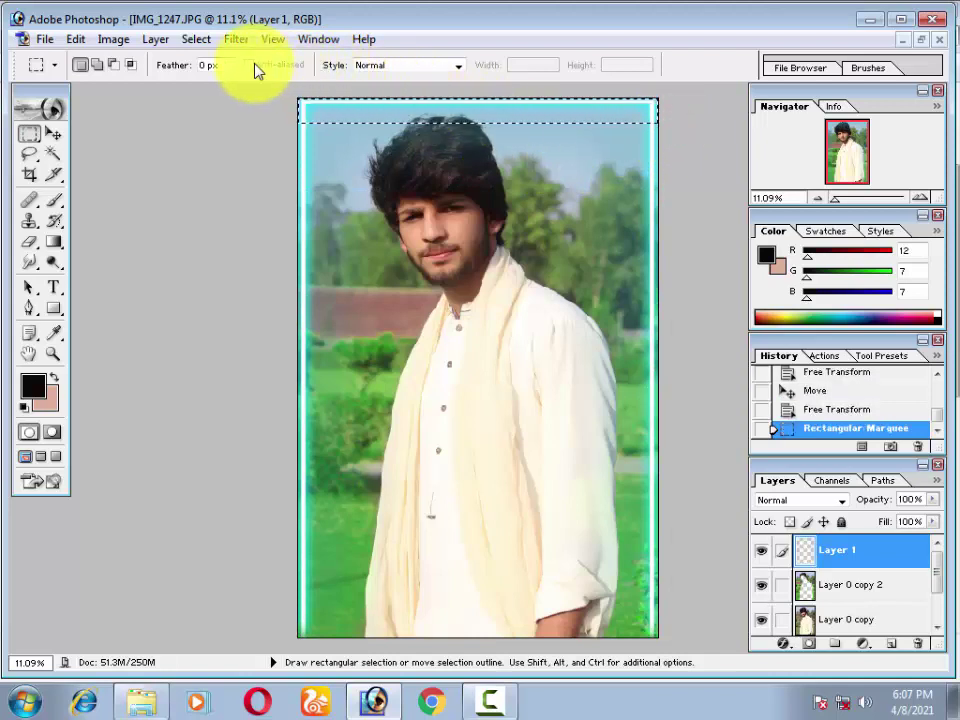
{"action": "key", "text": "ctrl+j"}
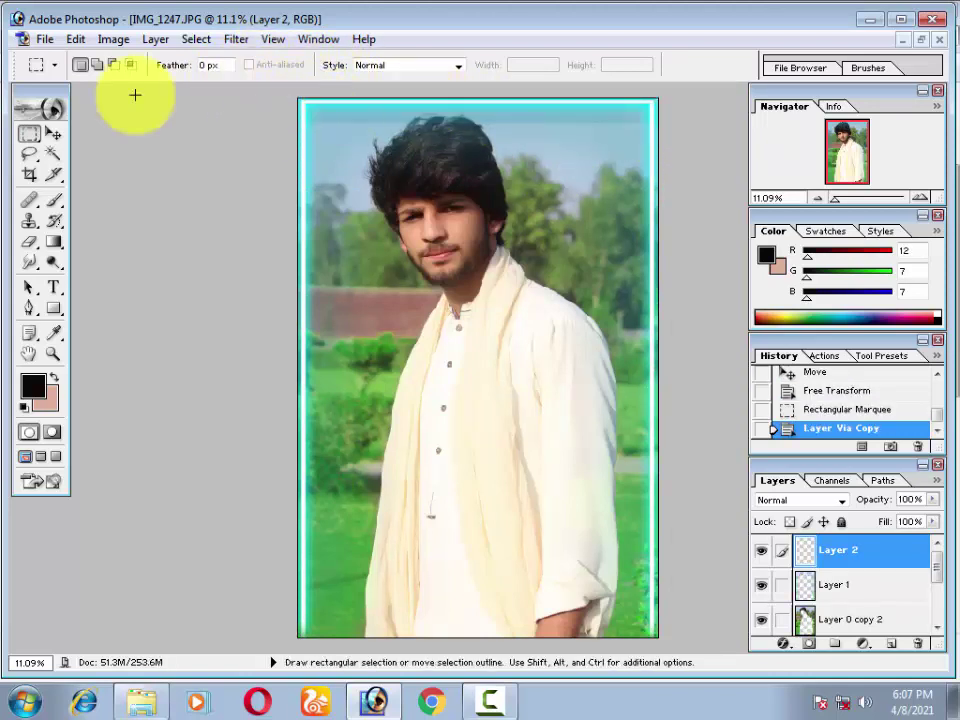
{"action": "left_click", "coordinate": [52, 136]}
{"action": "mouse_move", "coordinate": [446, 118]}
{"action": "left_mouse_down"}
{"action": "mouse_move", "coordinate": [450, 204]}
{"action": "mouse_move", "coordinate": [422, 262]}
{"action": "mouse_move", "coordinate": [399, 608]}
{"action": "mouse_move", "coordinate": [383, 605]}
{"action": "mouse_move", "coordinate": [439, 636]}
{"action": "mouse_move", "coordinate": [460, 625]}
{"action": "mouse_move", "coordinate": [396, 594]}
{"action": "mouse_move", "coordinate": [135, 600]}
{"action": "mouse_move", "coordinate": [383, 522]}
{"action": "mouse_move", "coordinate": [394, 553]}
{"action": "mouse_move", "coordinate": [456, 465]}
{"action": "mouse_move", "coordinate": [360, 531]}
{"action": "mouse_move", "coordinate": [357, 545]}
{"action": "left_mouse_up"}
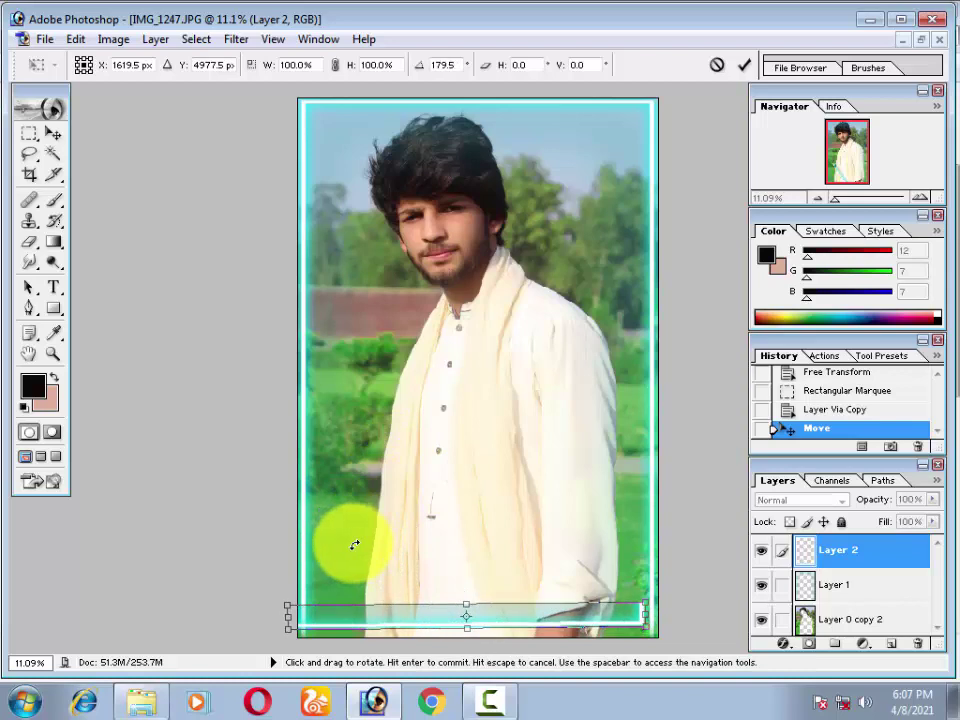
{"action": "key", "text": "Return"}
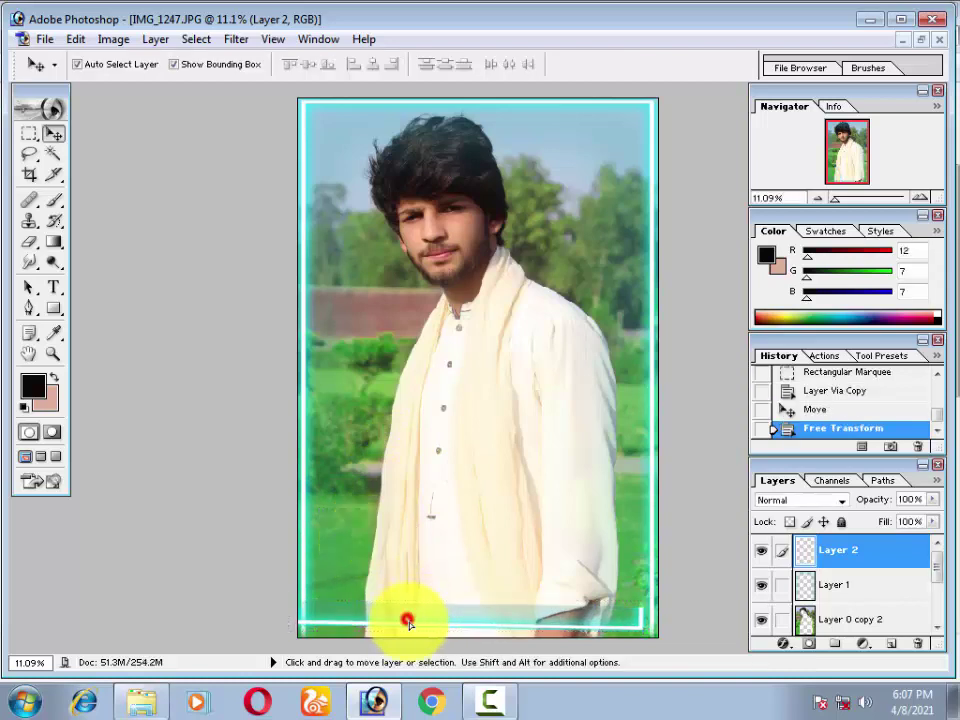
{"action": "left_click_drag", "start_coordinate": [407, 622], "coordinate": [426, 640]}
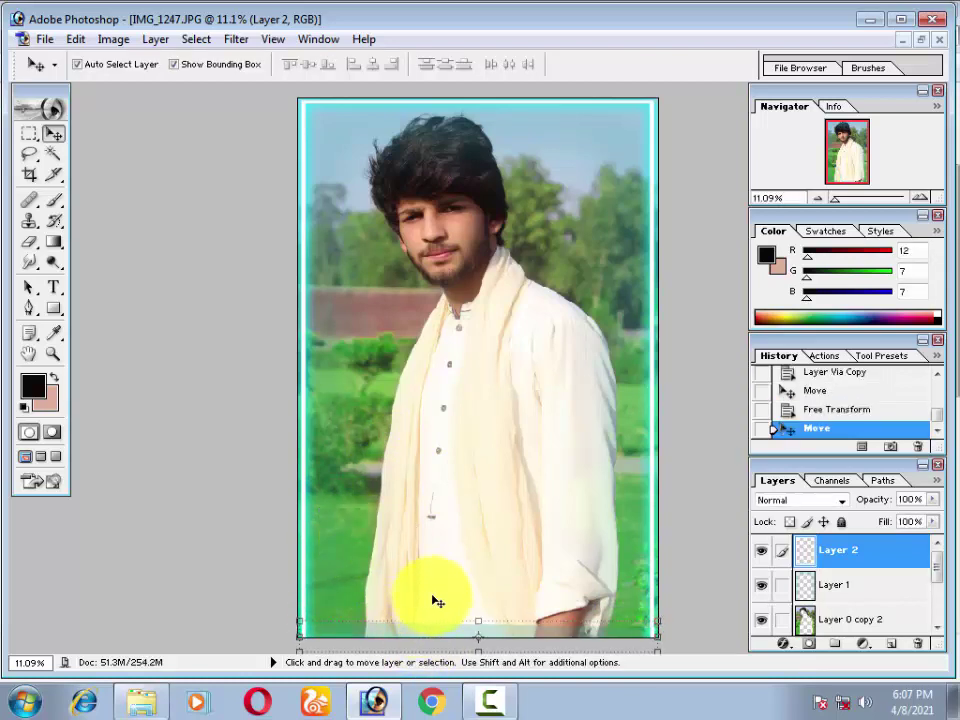
Tilt and resize the bottom cyan bar, then nudge it down to the image bottom
{"action": "key", "text": "ctrl+t"}
{"action": "left_click_drag", "start_coordinate": [501, 600], "coordinate": [509, 598]}
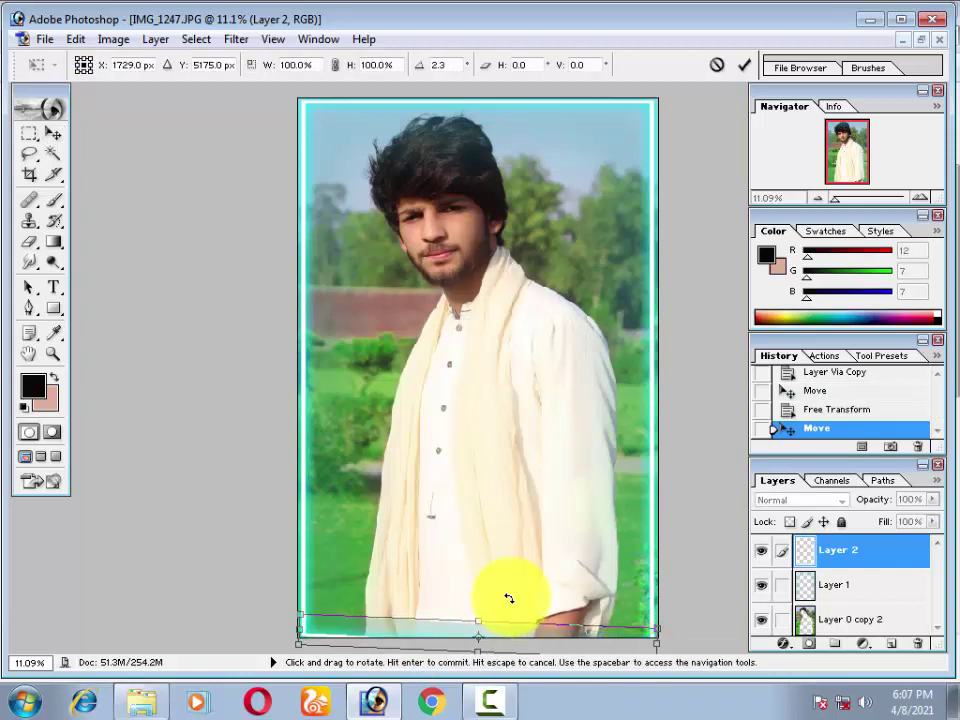
{"action": "key", "text": "Return"}
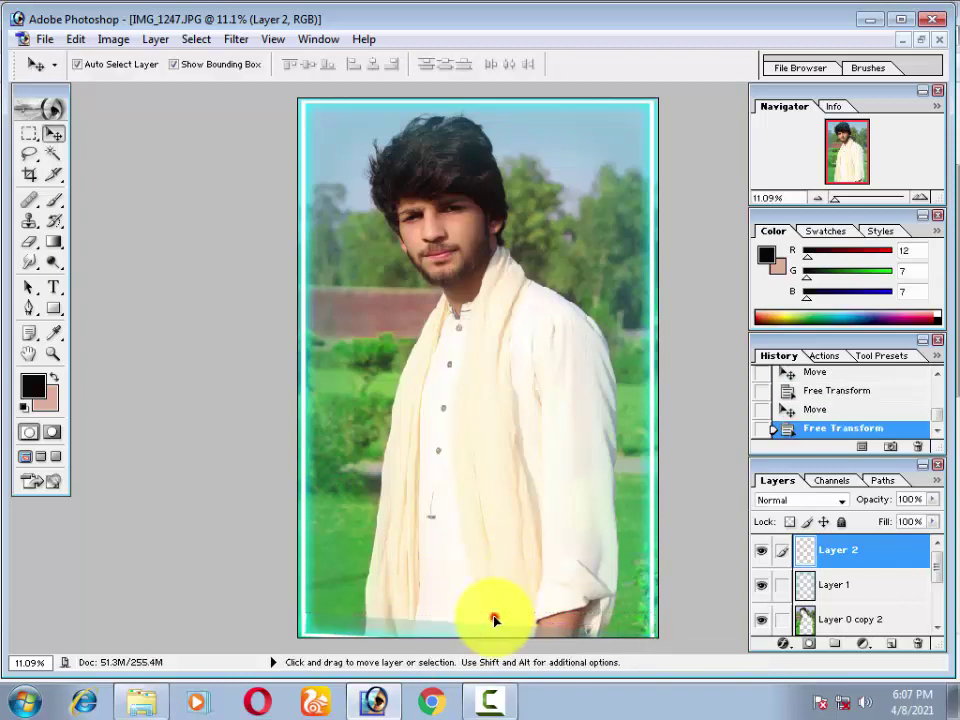
{"action": "left_click_drag", "start_coordinate": [493, 619], "coordinate": [485, 557]}
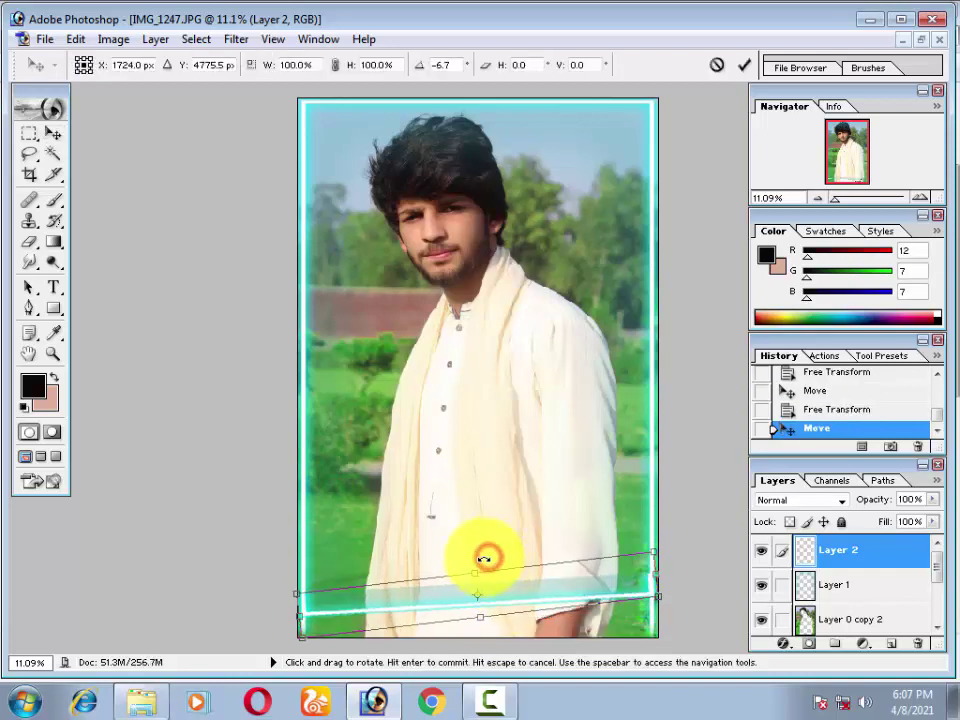
{"action": "left_click_drag", "start_coordinate": [561, 544], "coordinate": [576, 545]}
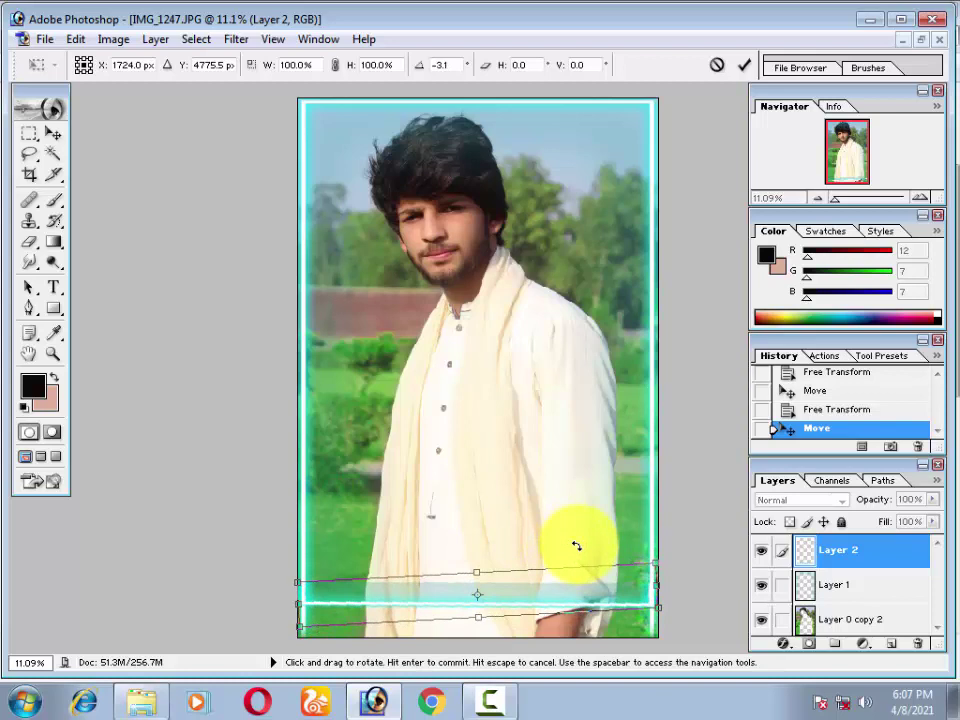
{"action": "key", "text": "Return"}
{"action": "key", "text": "Down"}
{"action": "key", "text": "Down"}
{"action": "key", "text": "Down"}
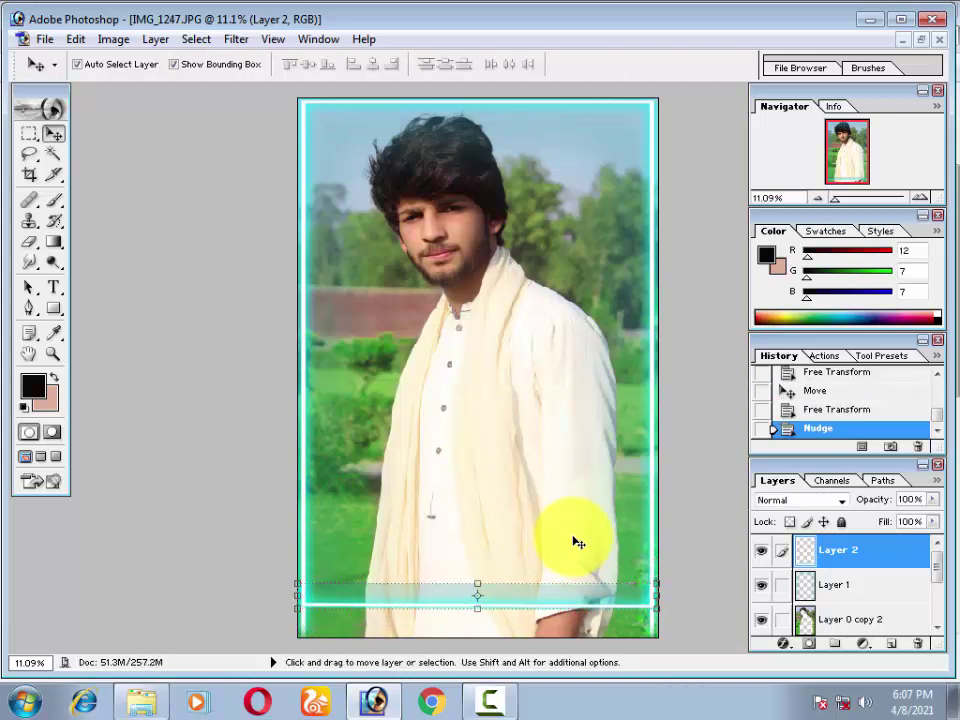
{"action": "key", "text": "Down"}
{"action": "key", "text": "Down"}
{"action": "key", "text": "Down"}
{"action": "key", "text": "Down"}
{"action": "key", "text": "Down"}
{"action": "key", "text": "Down"}
{"action": "key", "text": "Down"}
{"action": "key", "text": "Down"}
{"action": "key", "text": "Down"}
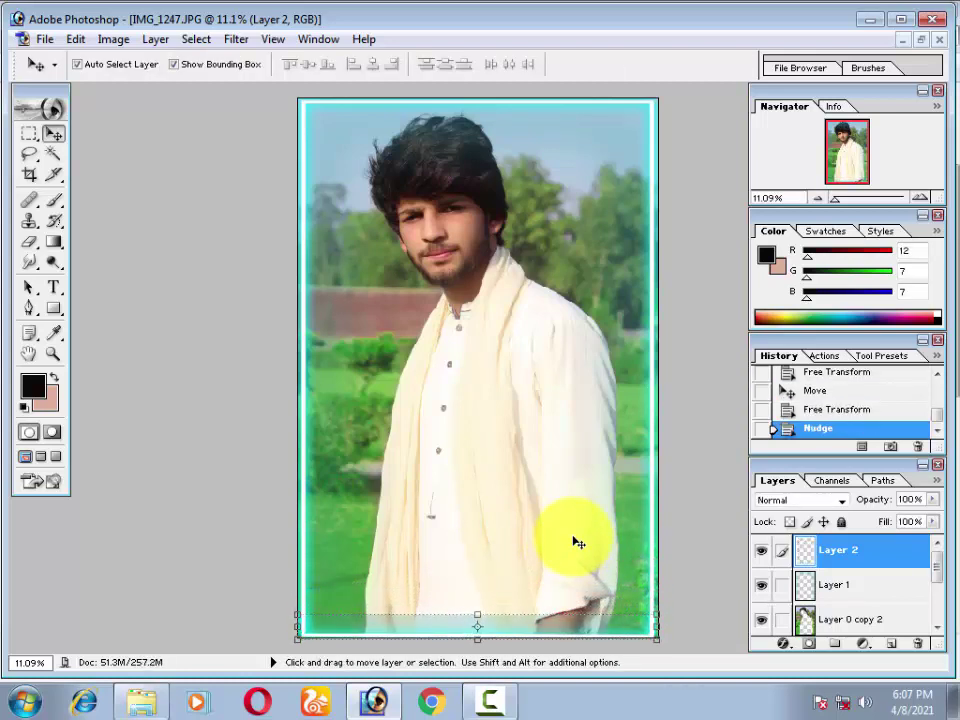
{"action": "left_click", "coordinate": [551, 507]}
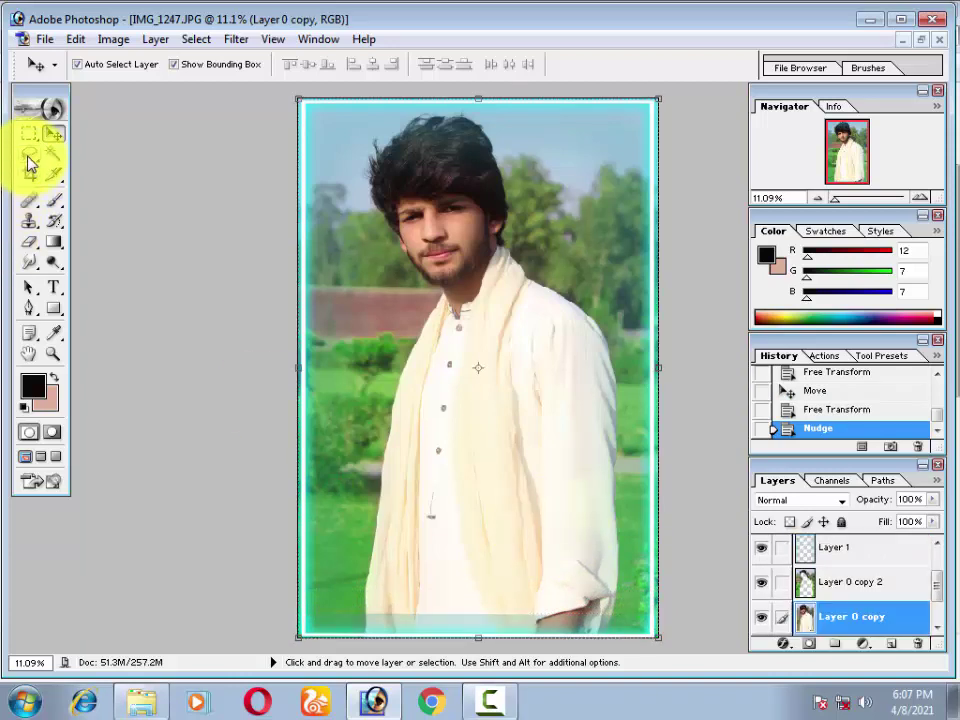
{"action": "left_click", "coordinate": [53, 153]}
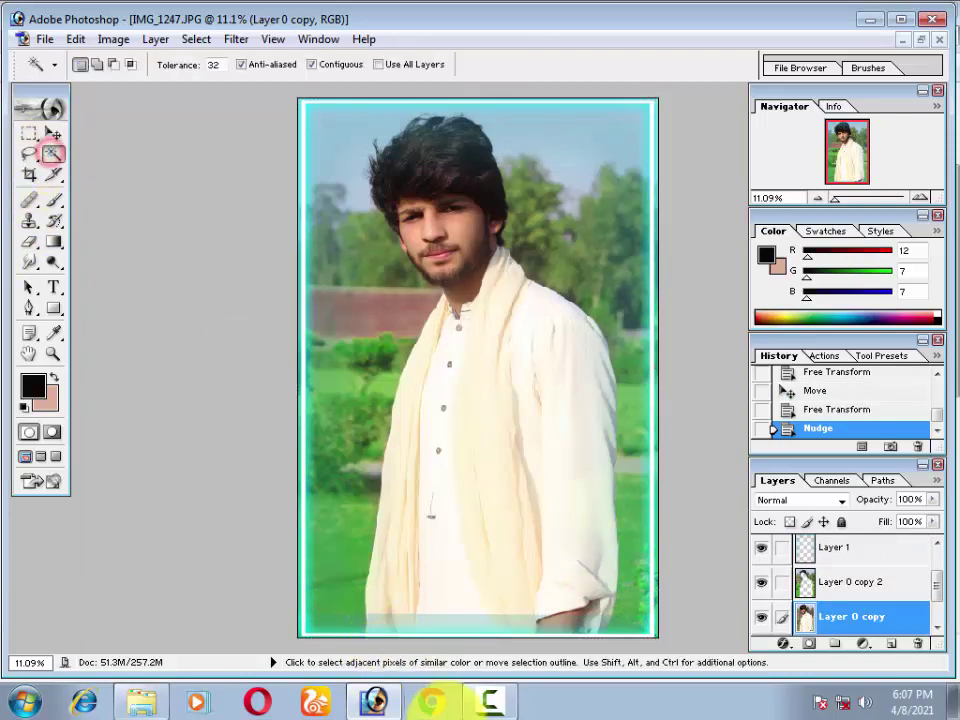
{"action": "left_click", "coordinate": [422, 620]}
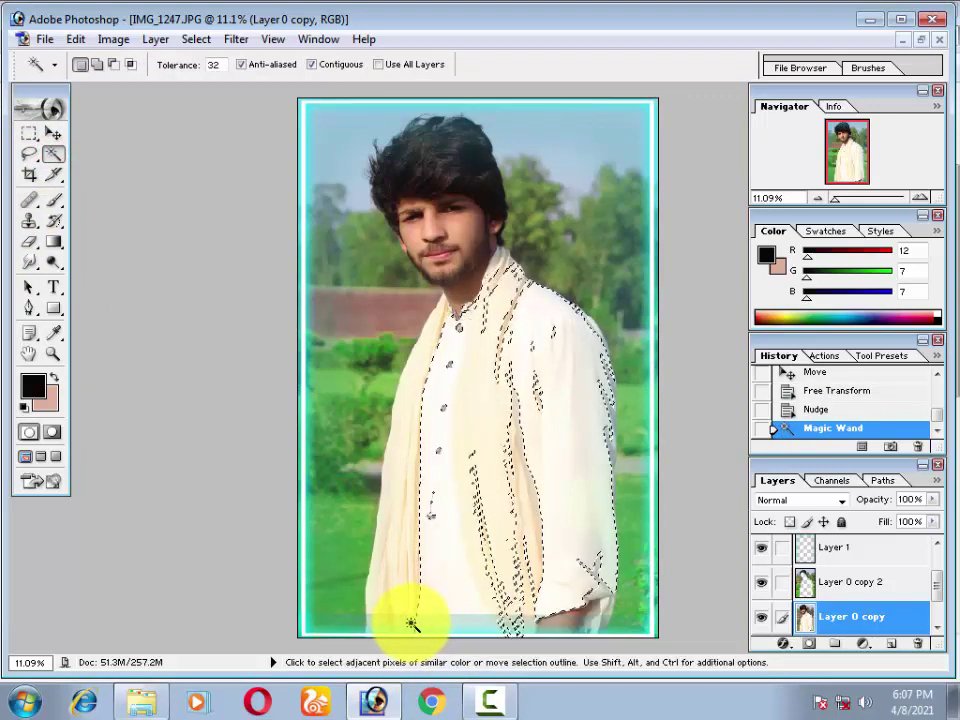
Delete the unwanted bottom strip from Layer 2 using a Magic Wand selection
{"action": "key", "text": "ctrl+d"}
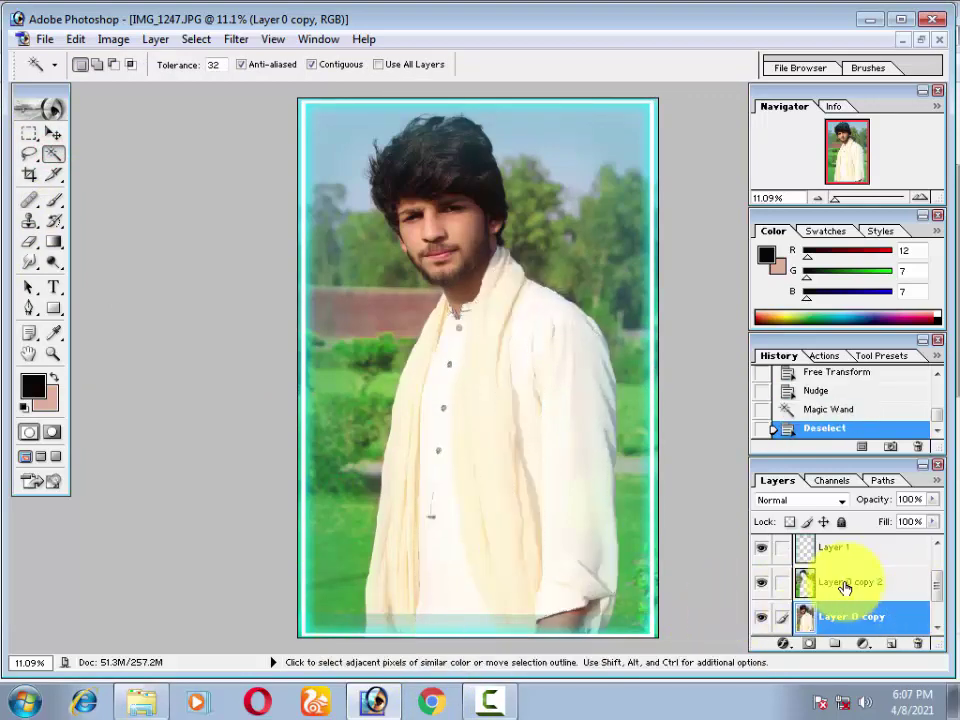
{"action": "scroll", "coordinate": [846, 585], "scroll_direction": "up", "scroll_amount": 1}
{"action": "left_click", "coordinate": [822, 550]}
{"action": "left_click", "coordinate": [508, 625]}
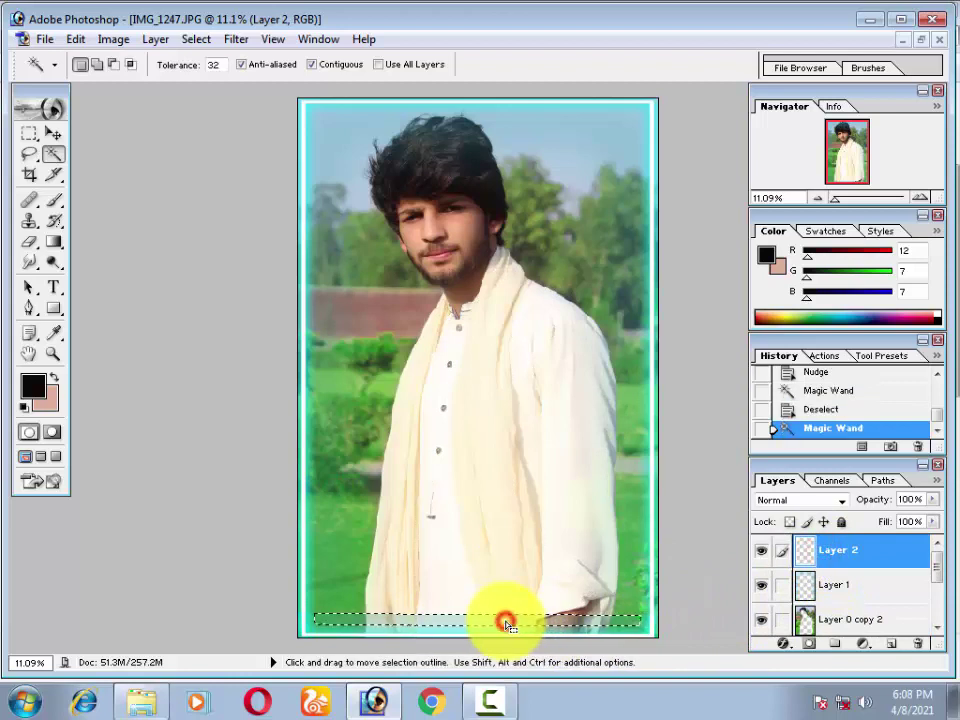
{"action": "key", "text": "Delete"}
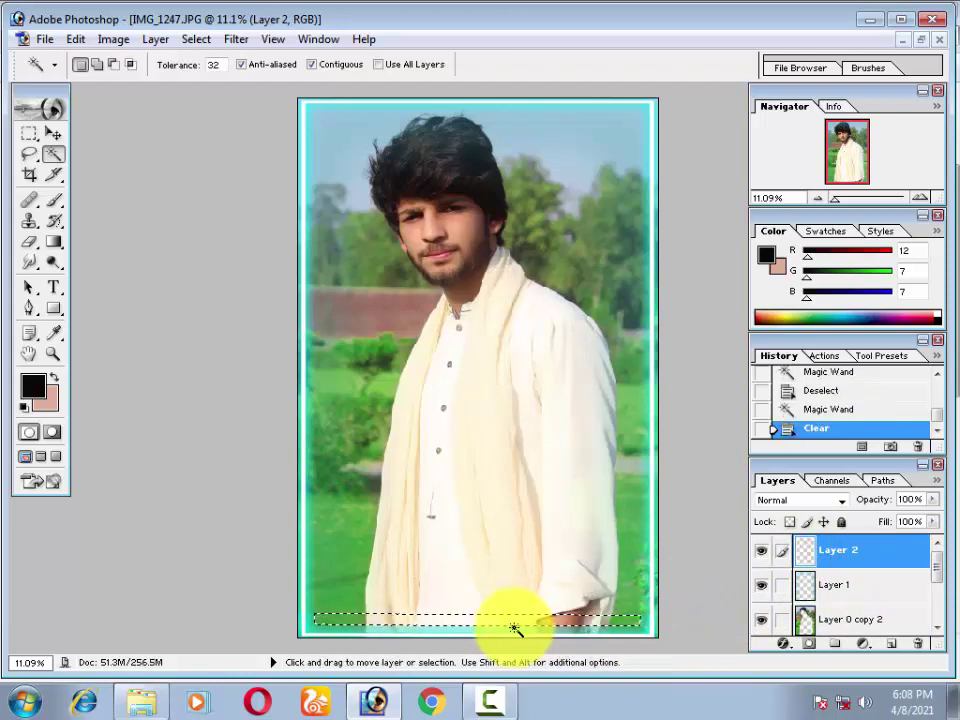
{"action": "key", "text": "ctrl+d"}
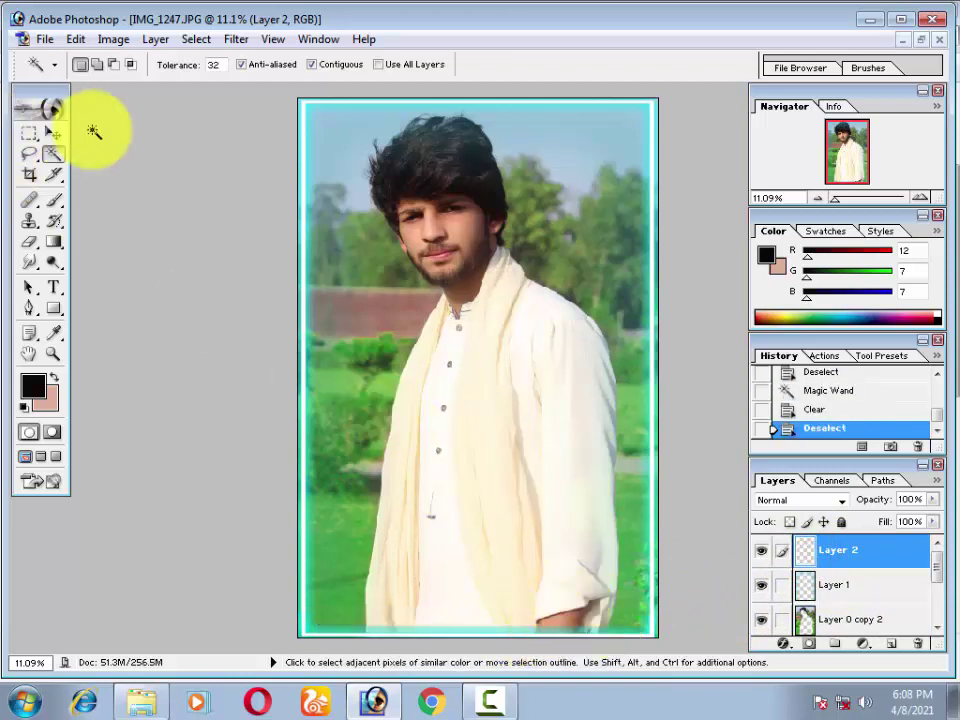
Merge Layer 2's glow bar down into the Layer 1 border with Ctrl+E
{"action": "left_click", "coordinate": [53, 133]}
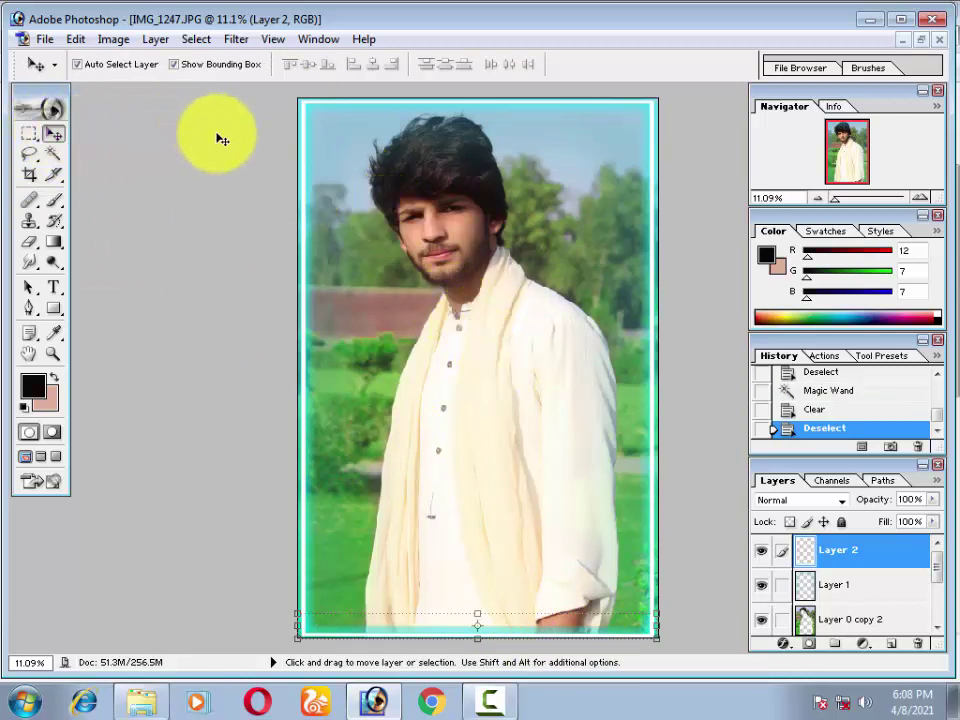
{"action": "key", "text": "ctrl+shift+s"}
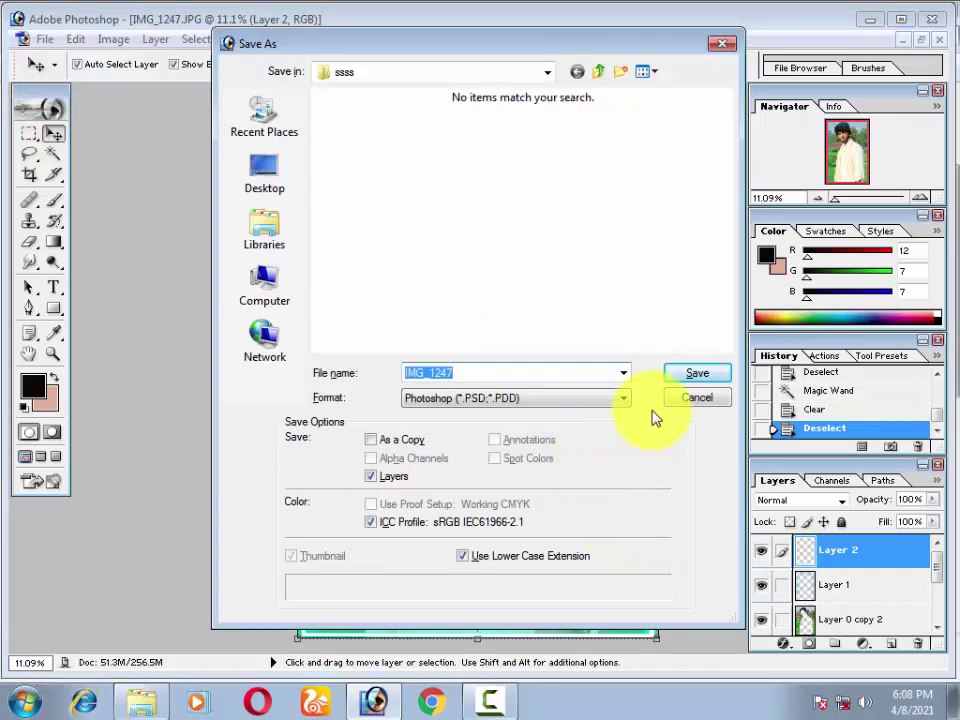
{"action": "left_click", "coordinate": [684, 401]}
{"action": "key", "text": "ctrl+e"}
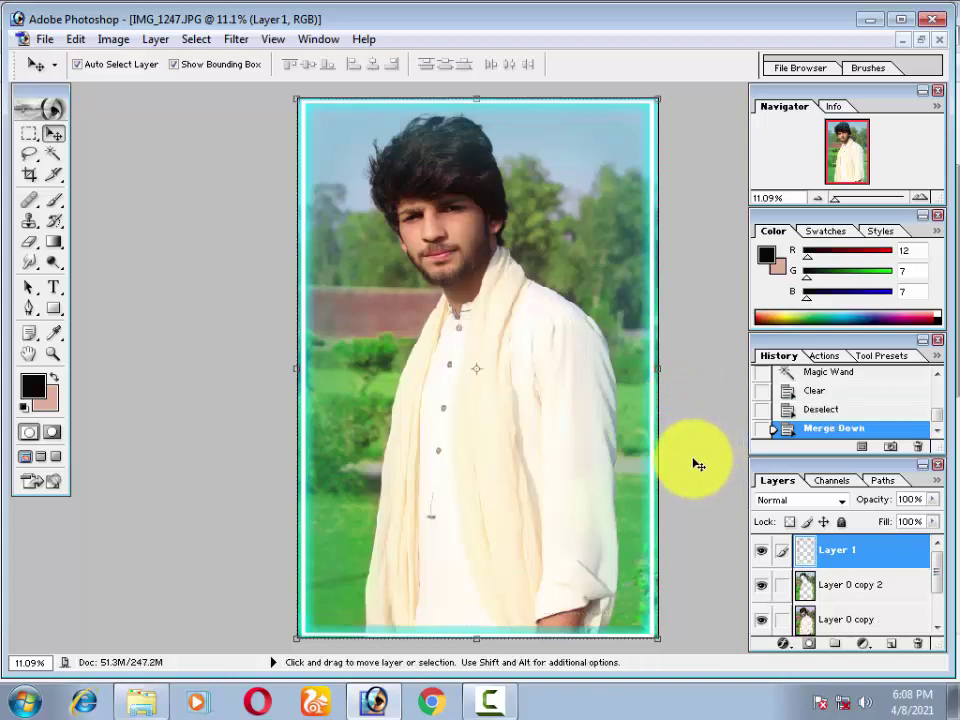
{"action": "key", "text": "ctrl+u"}
{"action": "left_click", "coordinate": [948, 272]}
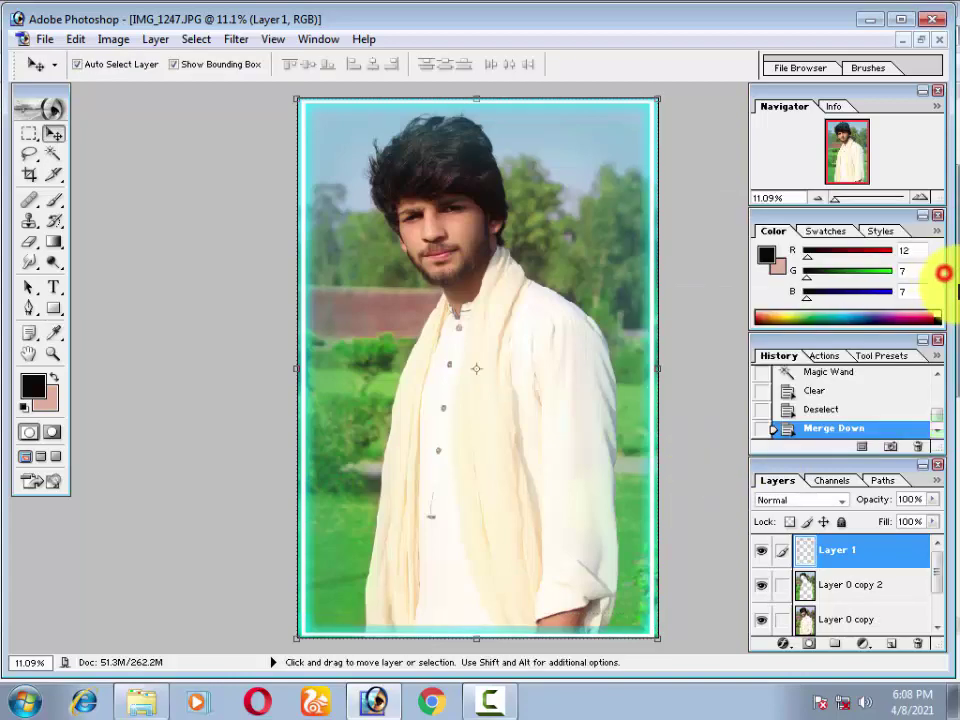
{"action": "left_click", "coordinate": [26, 138]}
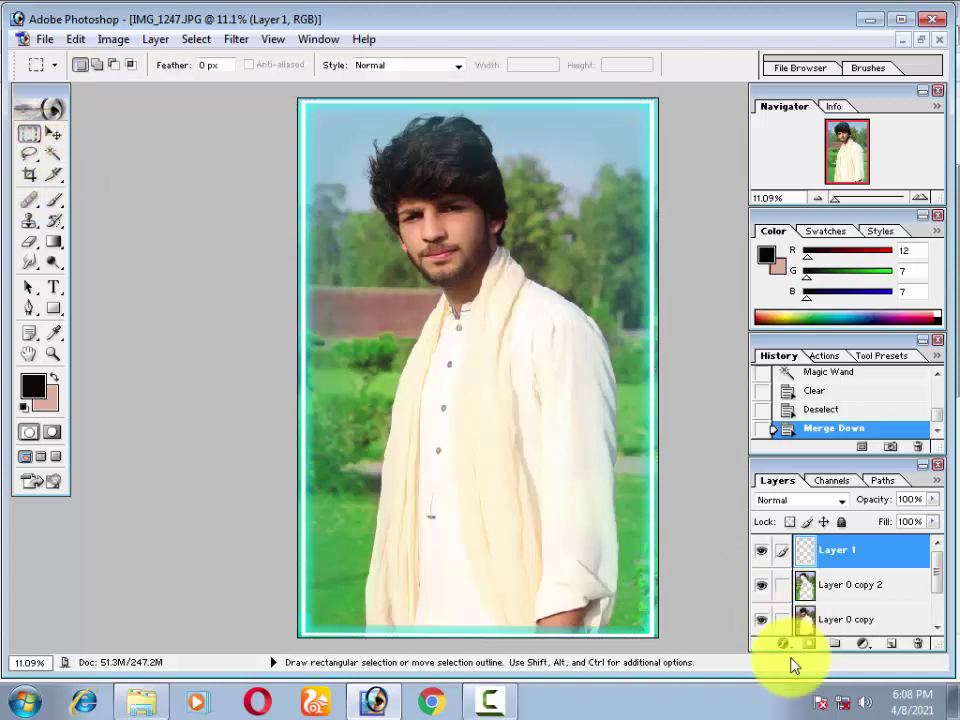
Delete the extra glow along the bottom strip and the bottom-left corner of Layer 1
{"action": "left_click_drag", "start_coordinate": [645, 610], "coordinate": [308, 629]}
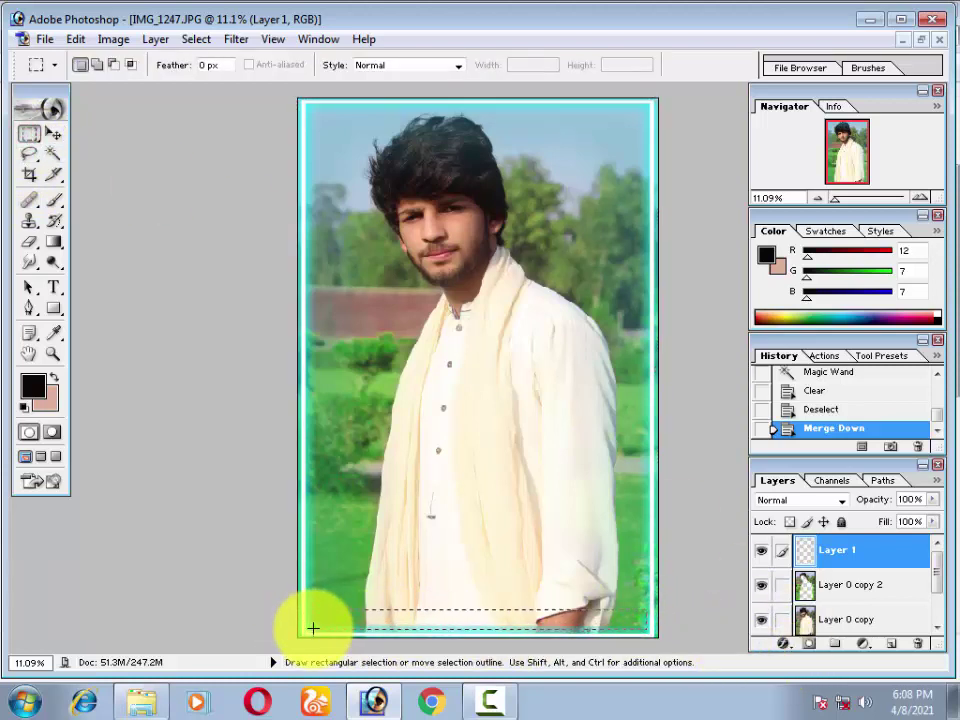
{"action": "key", "text": "Delete"}
{"action": "left_click", "coordinate": [415, 583]}
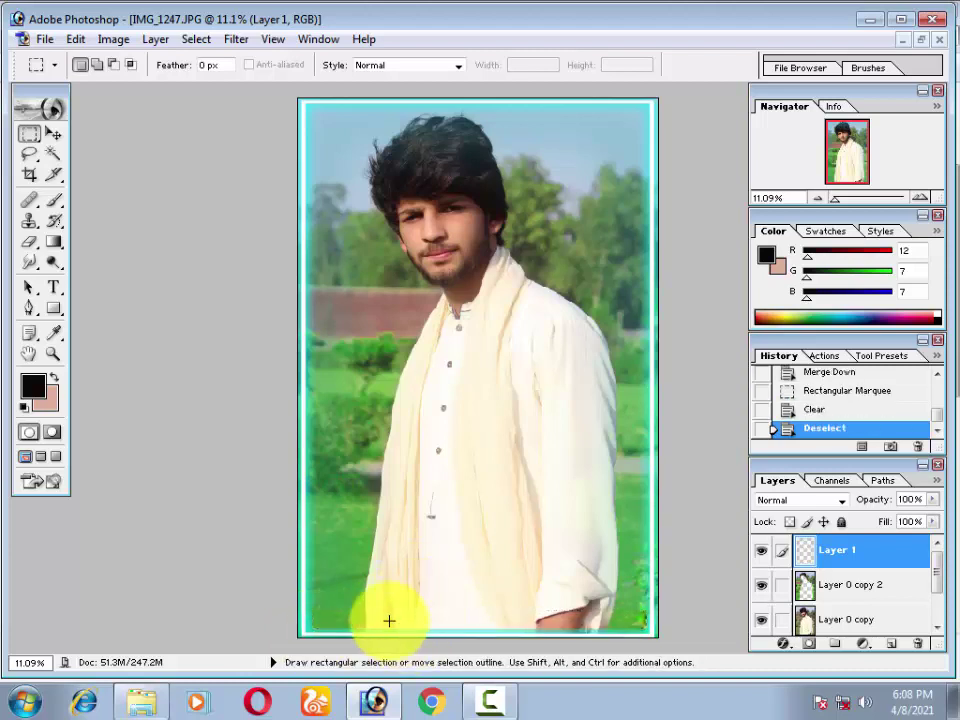
{"action": "left_click_drag", "start_coordinate": [354, 555], "coordinate": [317, 632]}
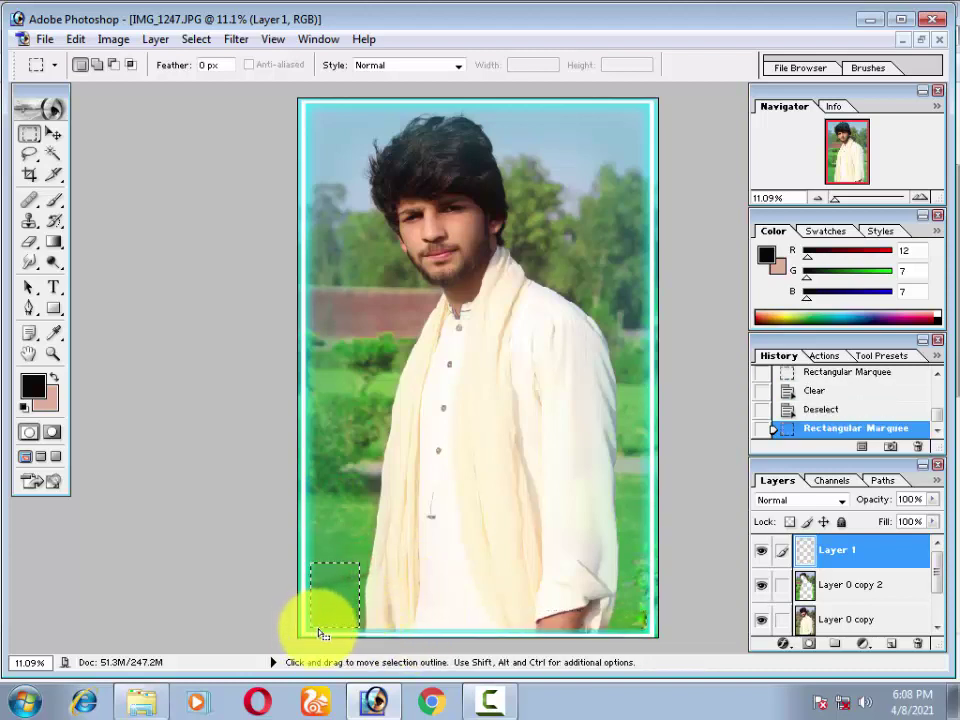
{"action": "key", "text": "Delete"}
{"action": "left_click_drag", "start_coordinate": [804, 589], "coordinate": [831, 572]}
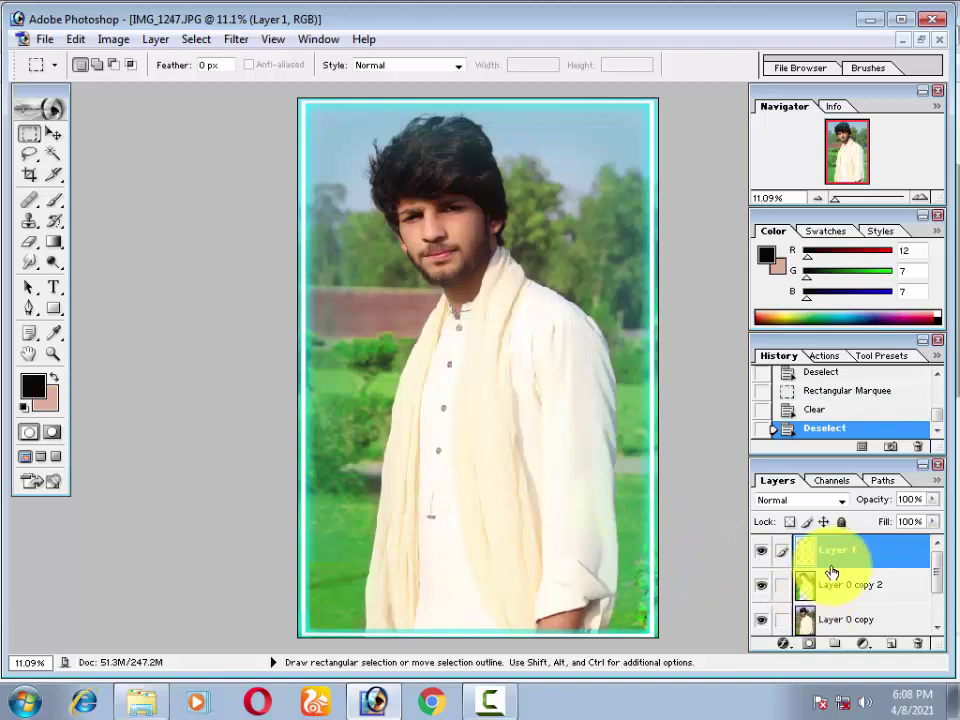
Apply Hue/Saturation with hue -45 and saturation +56 to the Layer 1 border
{"action": "key", "text": "ctrl+u"}
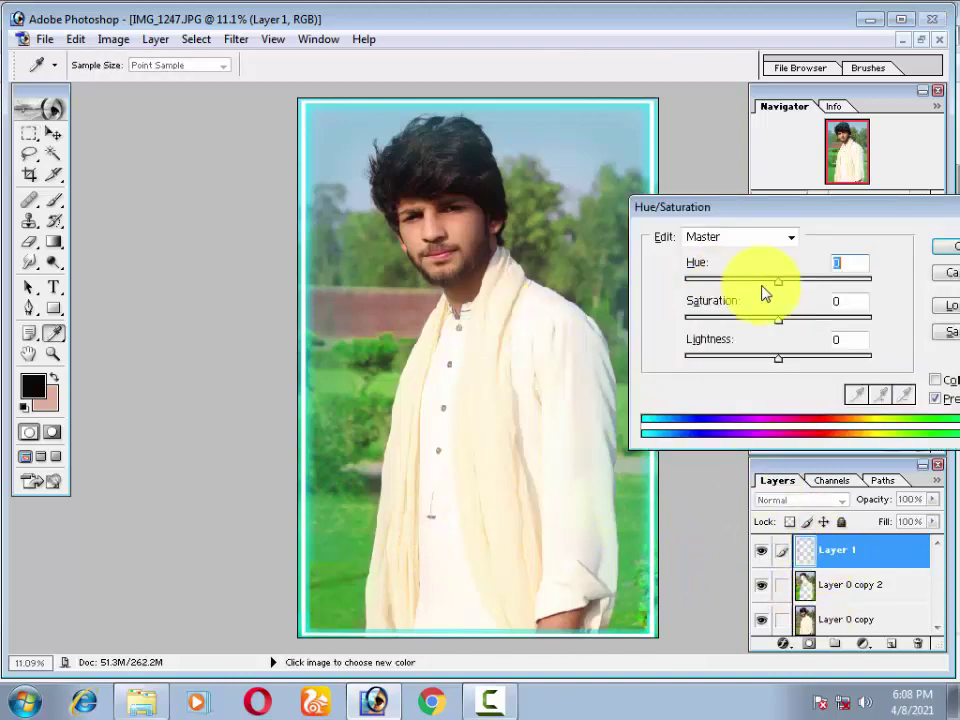
{"action": "mouse_move", "coordinate": [778, 280]}
{"action": "left_mouse_down"}
{"action": "mouse_move", "coordinate": [818, 290]}
{"action": "mouse_move", "coordinate": [679, 288]}
{"action": "mouse_move", "coordinate": [796, 302]}
{"action": "mouse_move", "coordinate": [798, 338]}
{"action": "left_mouse_up"}
{"action": "left_click_drag", "start_coordinate": [863, 334], "coordinate": [778, 332]}
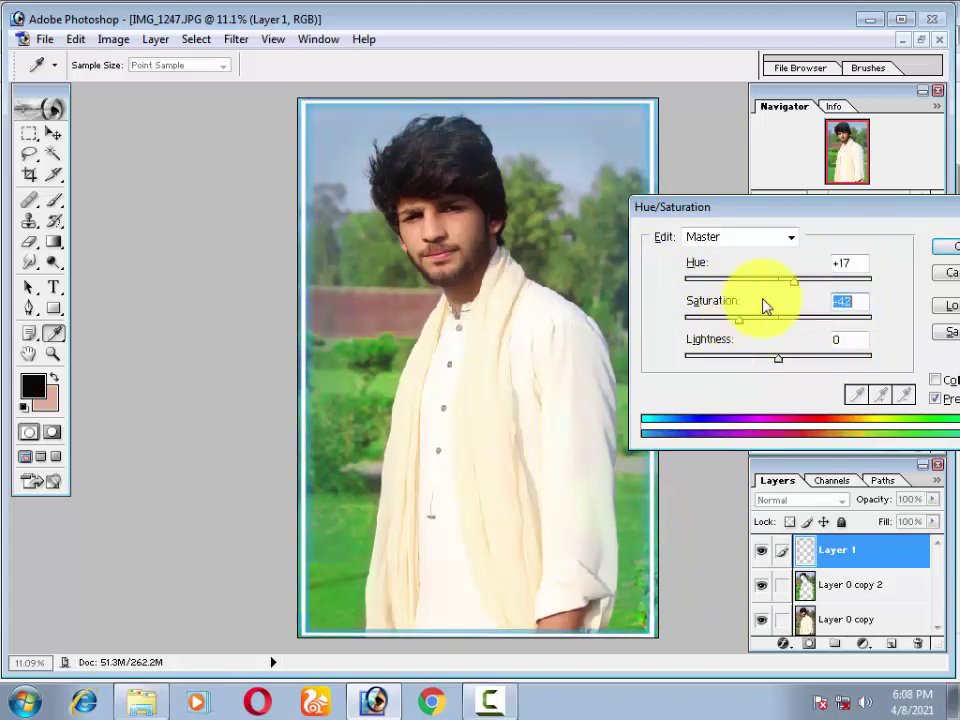
{"action": "left_click_drag", "start_coordinate": [769, 279], "coordinate": [702, 280]}
{"action": "left_click_drag", "start_coordinate": [793, 325], "coordinate": [835, 328]}
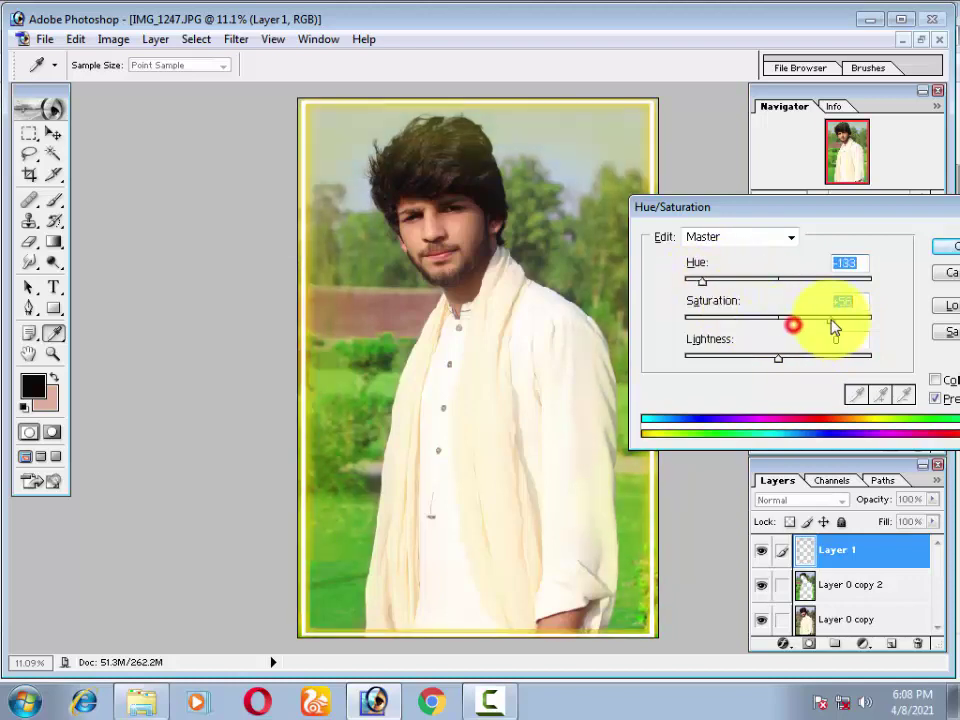
{"action": "left_click_drag", "start_coordinate": [827, 279], "coordinate": [739, 296]}
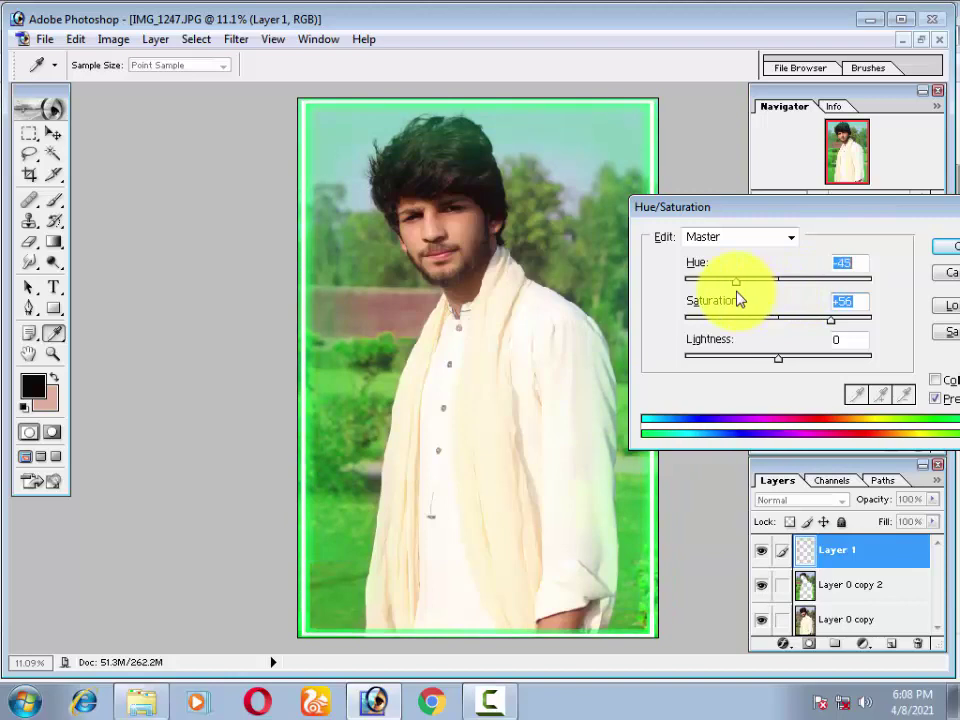
{"action": "key", "text": "Return"}
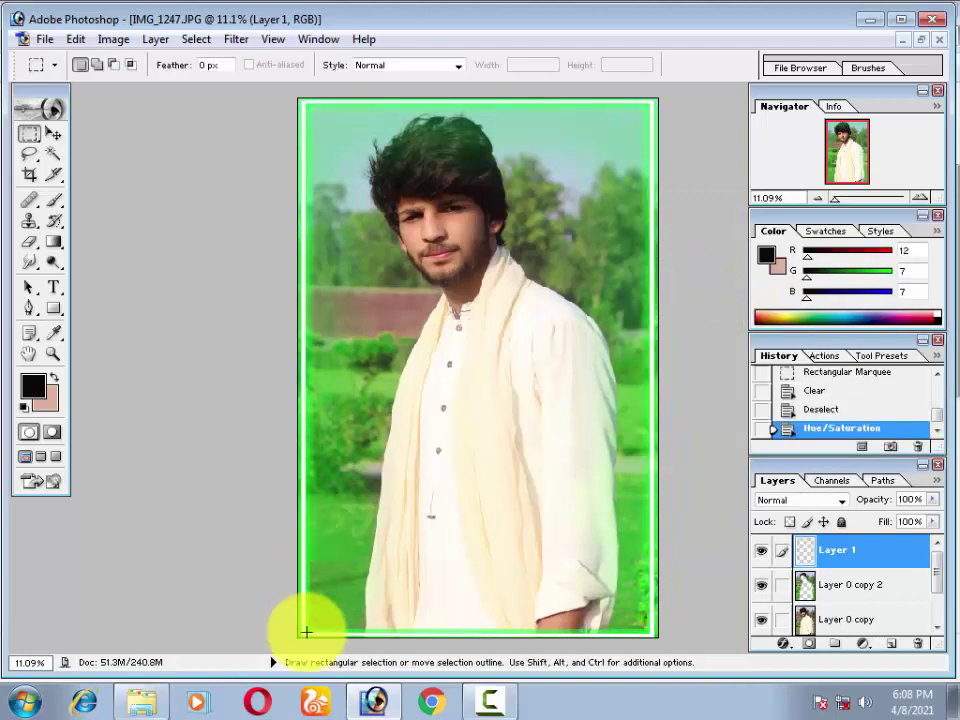
Open be5e237311ace5b04980248d2f6a2f41.jpg from New folder in Photoshop by dragging it over
{"action": "left_click", "coordinate": [143, 701]}
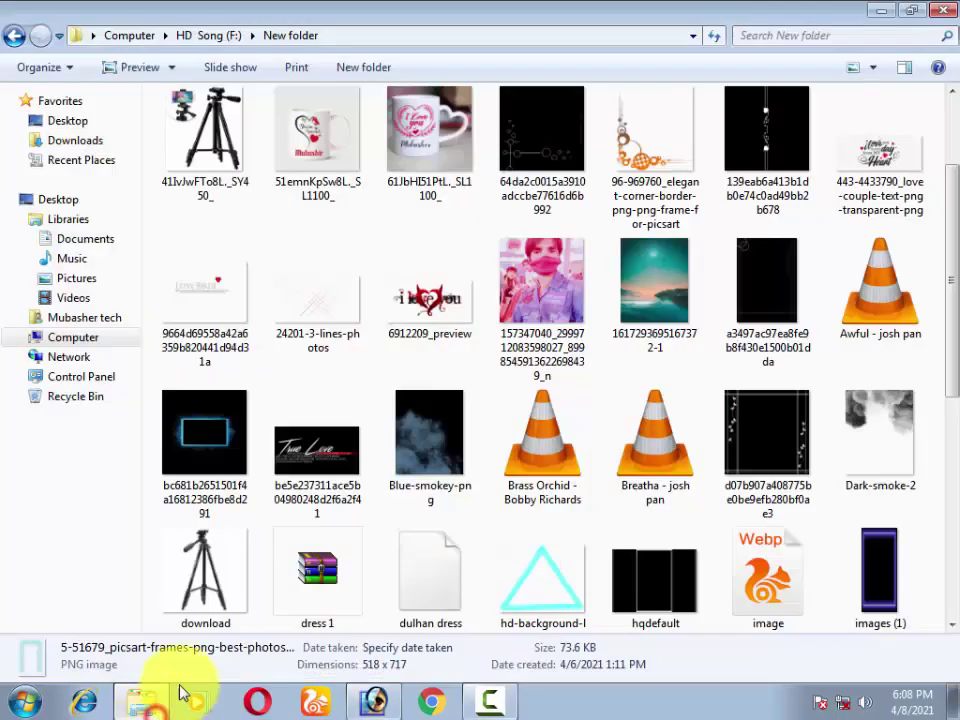
{"action": "mouse_move", "coordinate": [308, 440]}
{"action": "left_mouse_down"}
{"action": "mouse_move", "coordinate": [420, 675]}
{"action": "mouse_move", "coordinate": [300, 267]}
{"action": "mouse_move", "coordinate": [262, 458]}
{"action": "left_mouse_up"}
{"action": "left_click", "coordinate": [53, 133]}
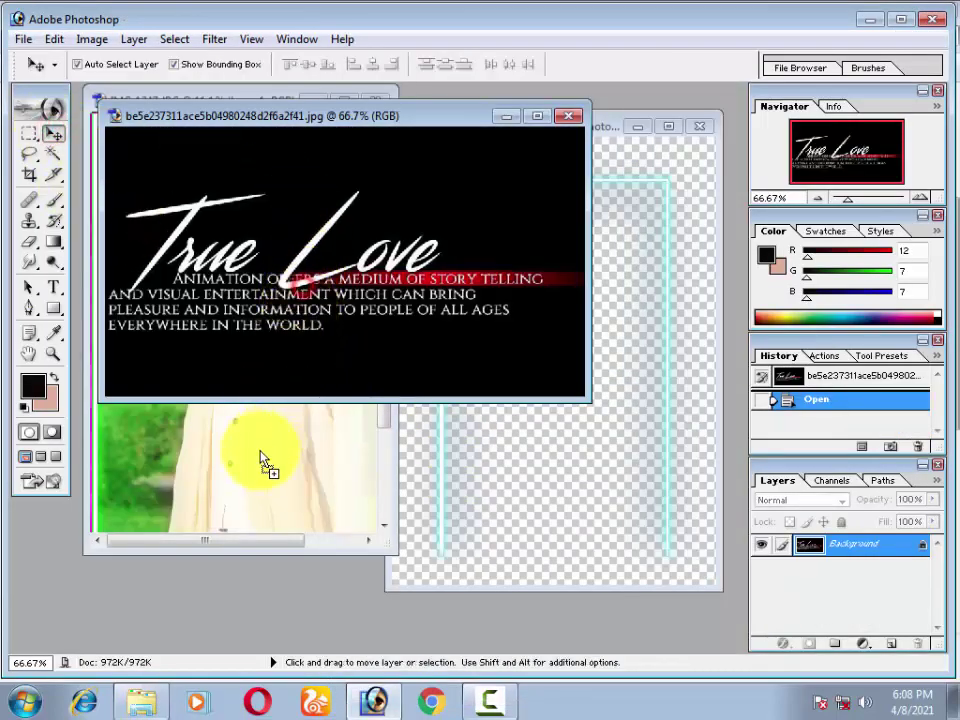
Enlarge the True Love graphic on Layer 2 and place it along the portrait's bottom edge
{"action": "left_click", "coordinate": [343, 101]}
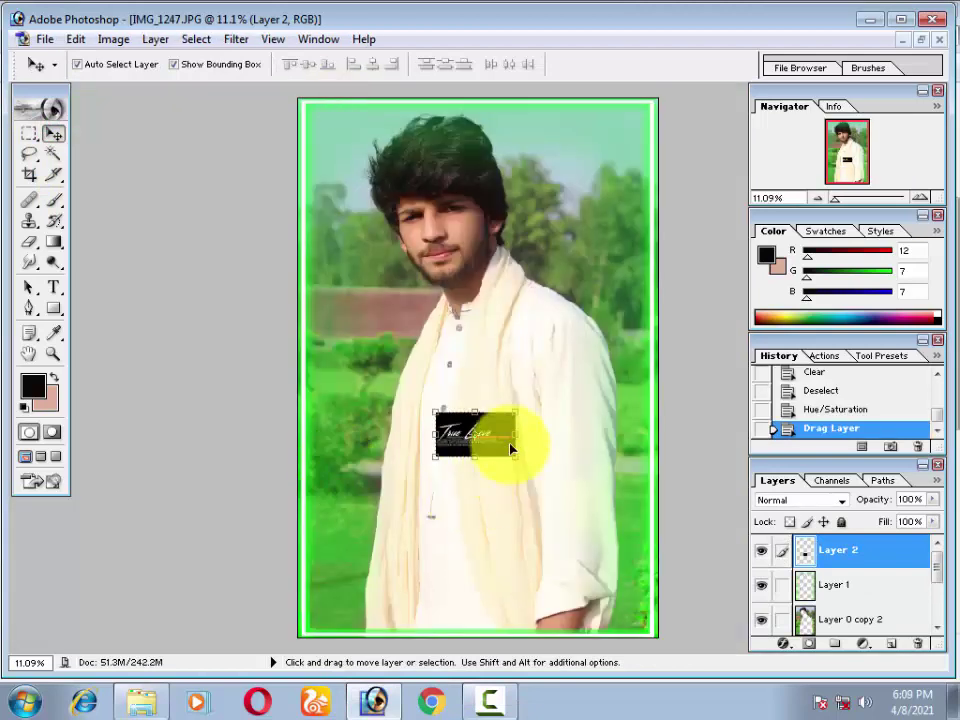
{"action": "left_click_drag", "start_coordinate": [522, 459], "coordinate": [640, 566]}
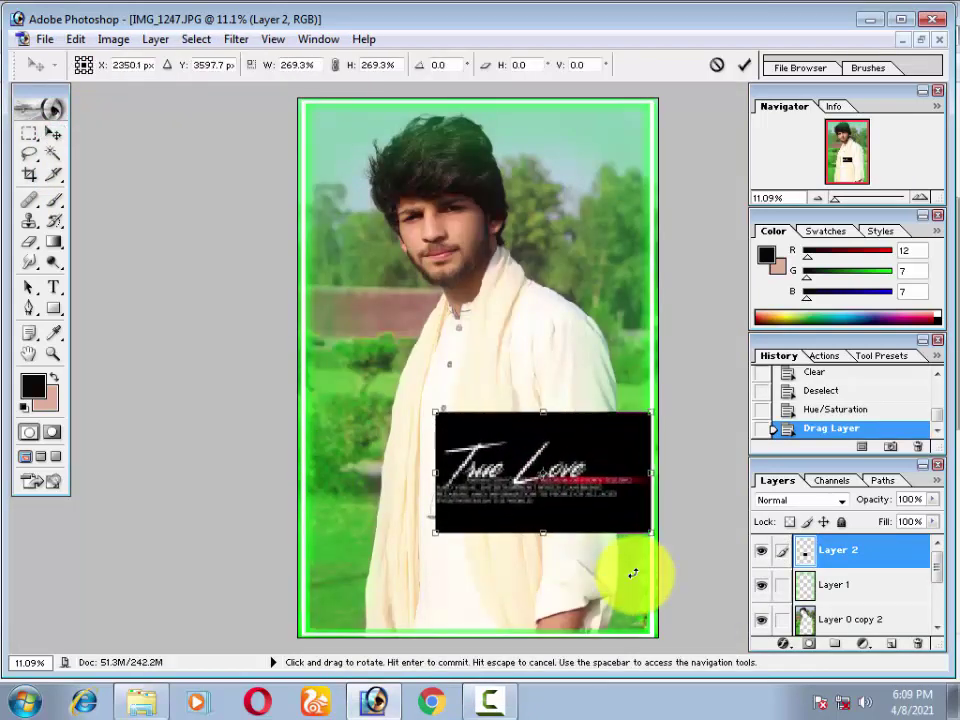
{"action": "double_click", "coordinate": [550, 467]}
{"action": "left_click_drag", "start_coordinate": [550, 467], "coordinate": [466, 572]}
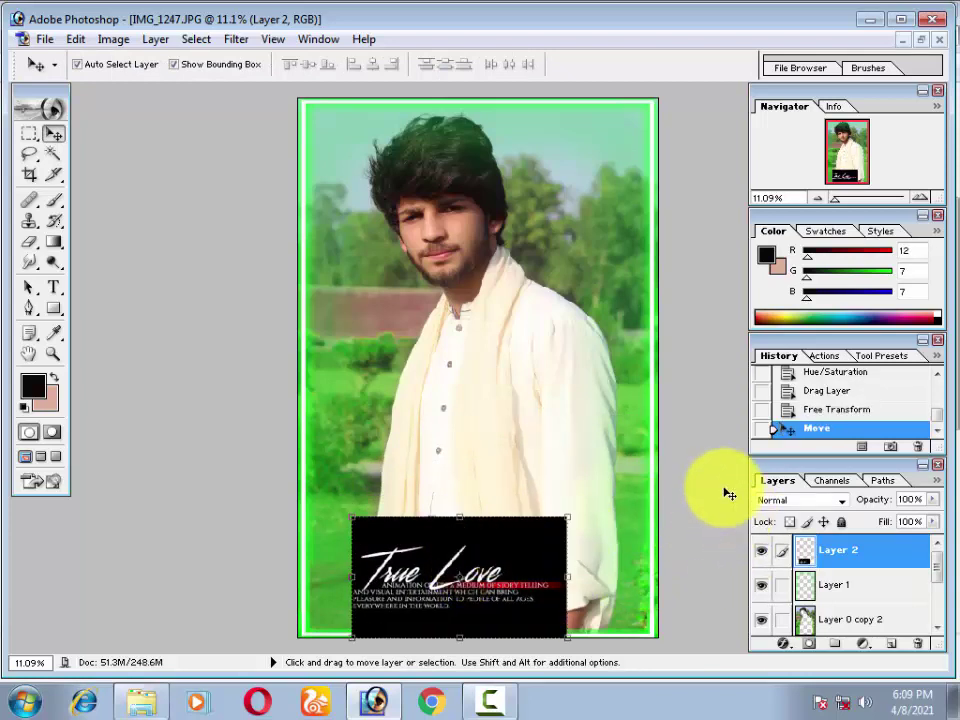
Try blend modes on the True Love layer, starting from Screen and Linear Light
{"action": "left_click", "coordinate": [828, 499]}
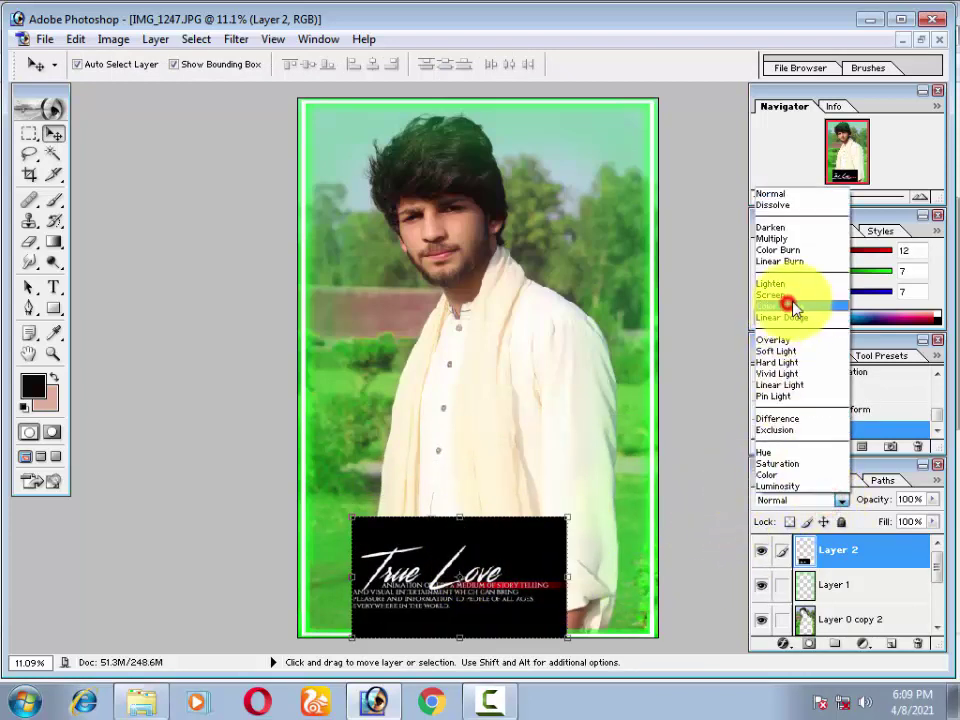
{"action": "left_click", "coordinate": [790, 295]}
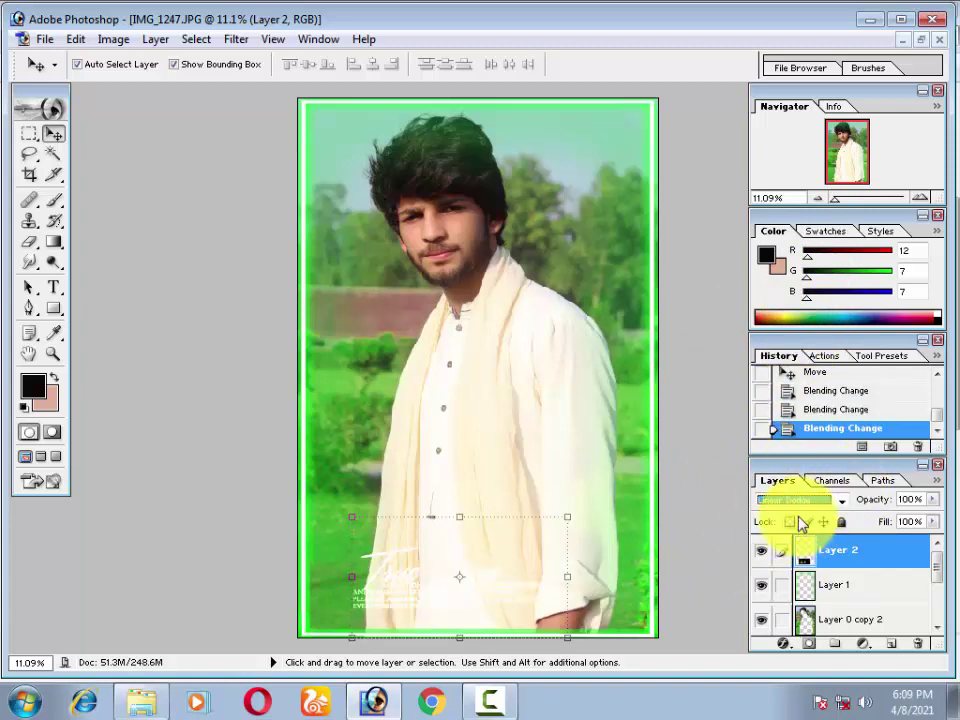
{"action": "key", "text": "Down"}
{"action": "key", "text": "Down"}
{"action": "key", "text": "Down"}
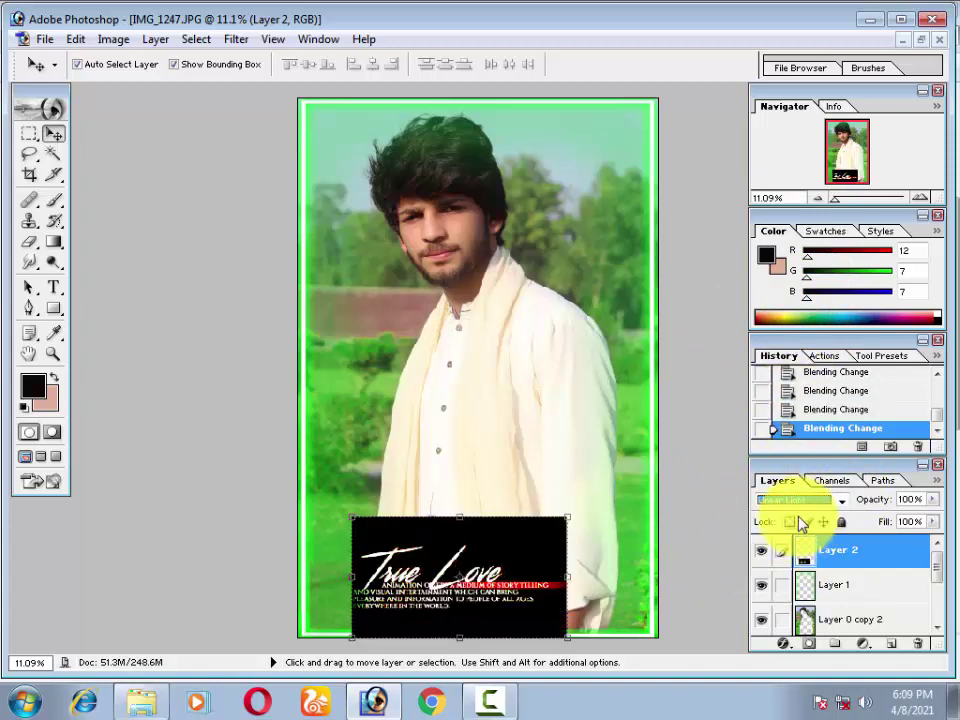
{"action": "key", "text": "Down"}
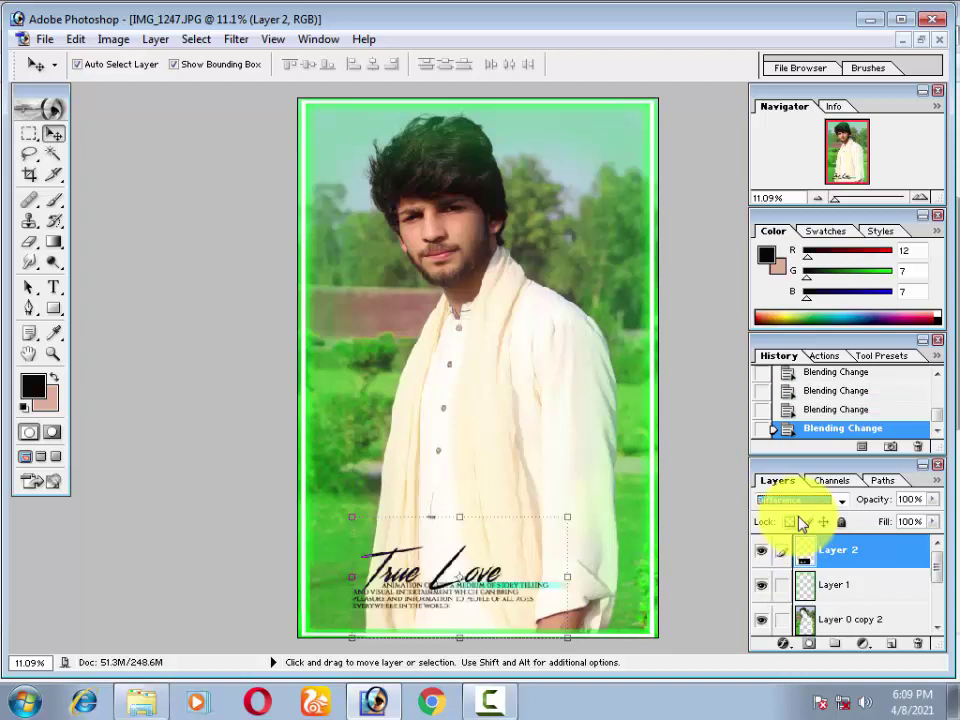
{"action": "key", "text": "Down"}
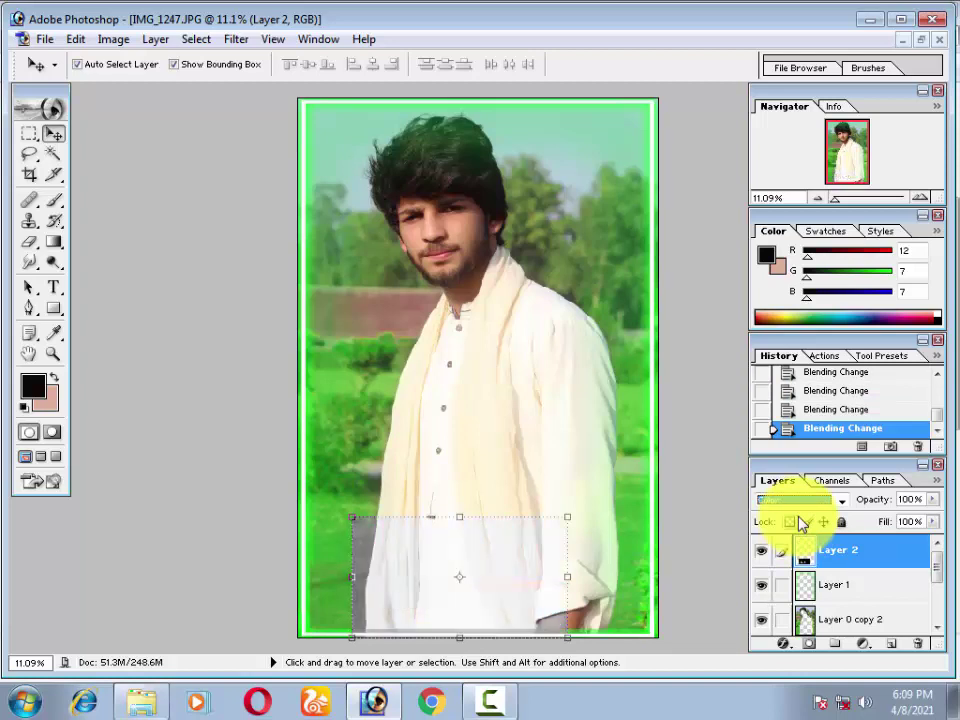
{"action": "key", "text": "Down"}
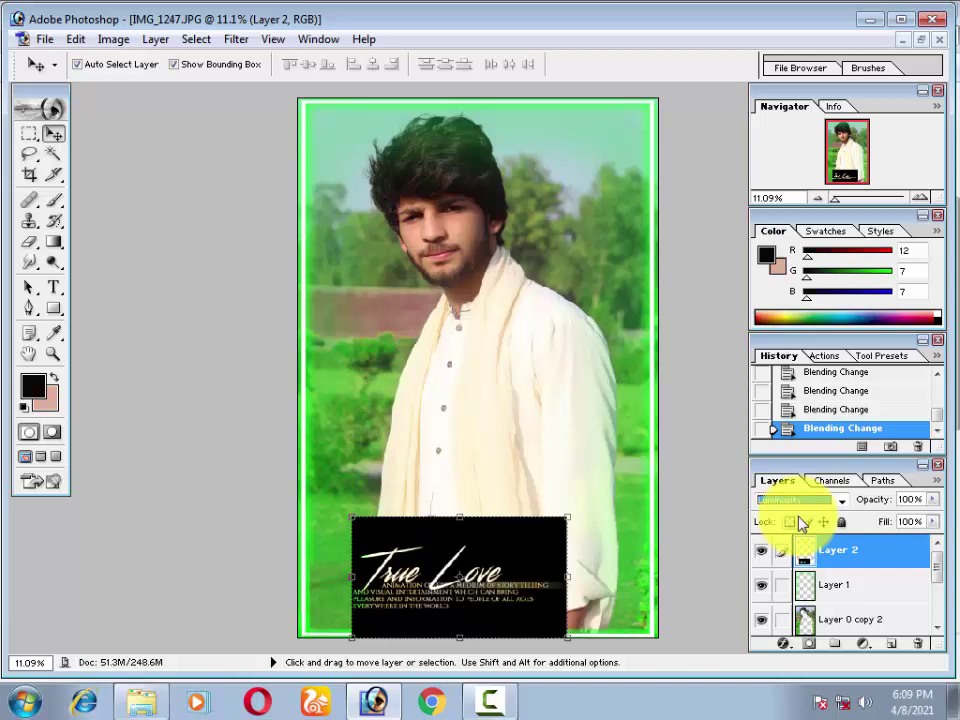
{"action": "key", "text": "Down"}
{"action": "key", "text": "Down"}
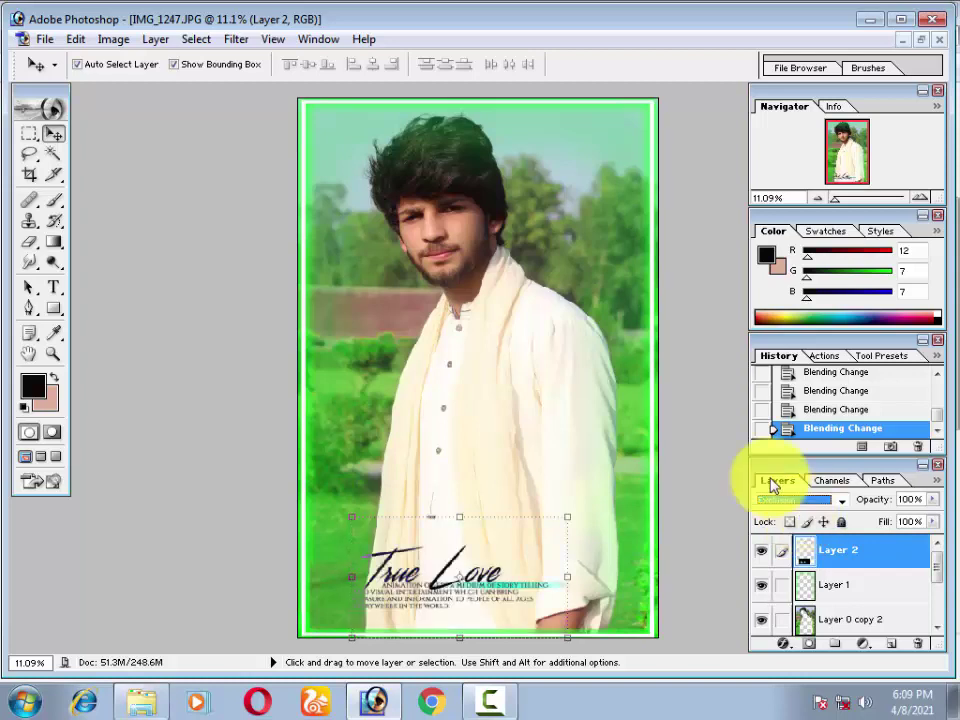
{"action": "key", "text": "Up"}
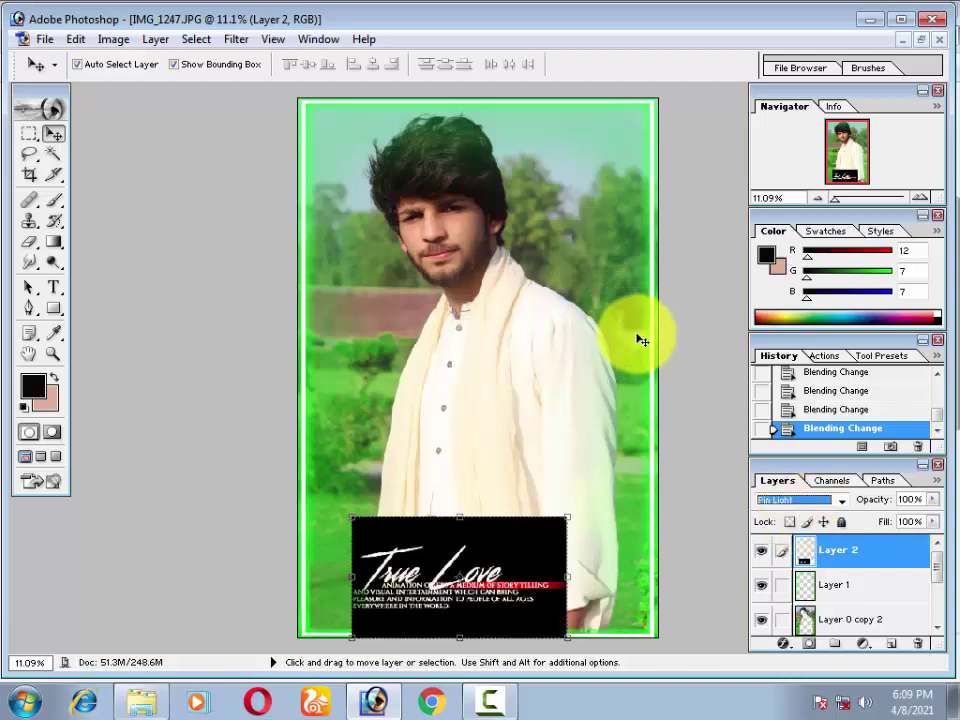
{"action": "key", "text": "Up"}
Settle the True Love layer on Difference blending and nudge the text near the bottom
{"action": "key", "text": "Up"}
{"action": "key", "text": "Up"}
{"action": "key", "text": "Up"}
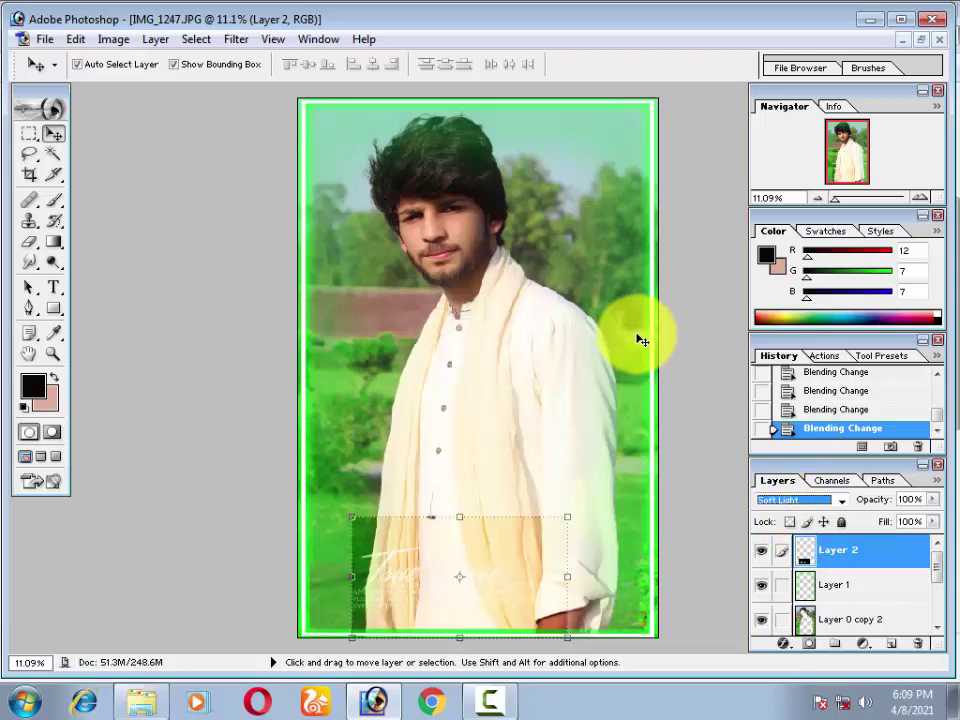
{"action": "key", "text": "Up"}
{"action": "key", "text": "Up"}
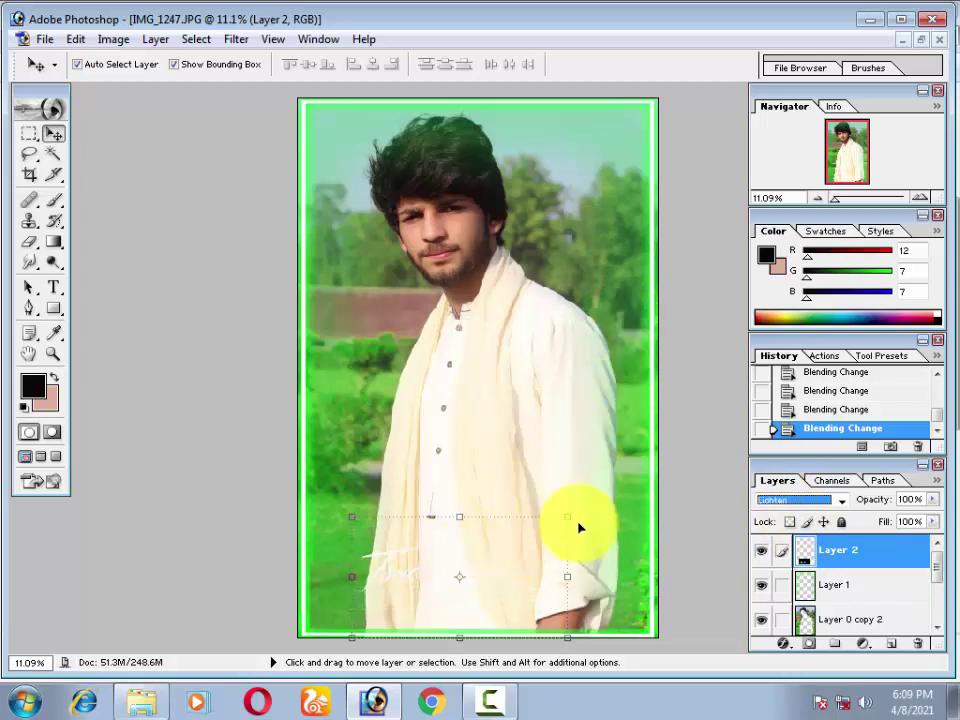
{"action": "key", "text": "Up"}
{"action": "key", "text": "Up"}
{"action": "key", "text": "Up"}
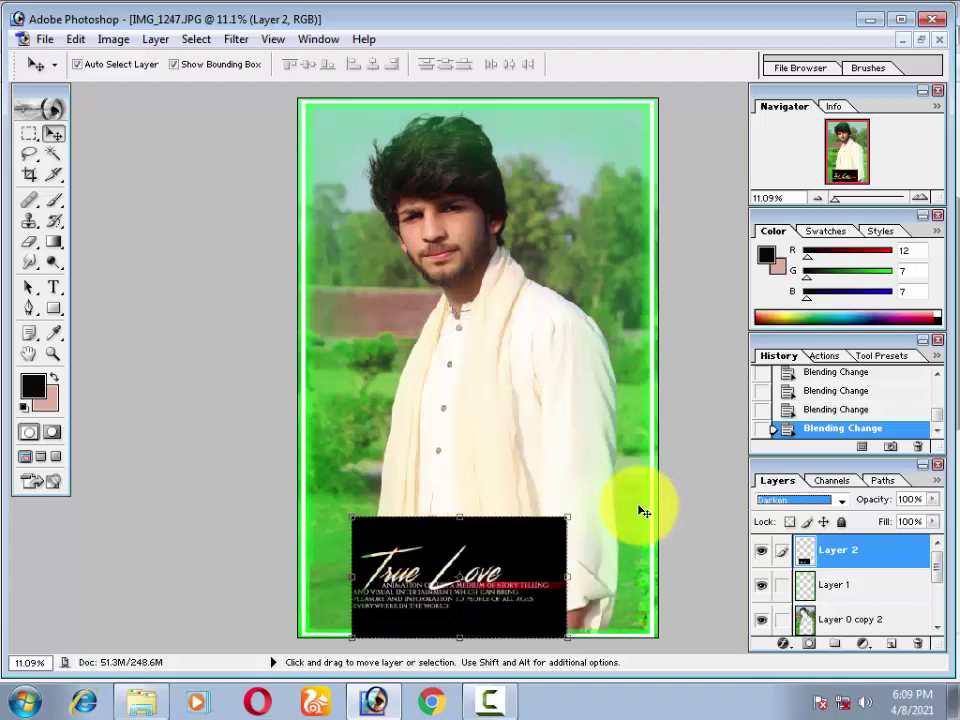
{"action": "key", "text": "Down"}
{"action": "key", "text": "Down"}
{"action": "key", "text": "Down"}
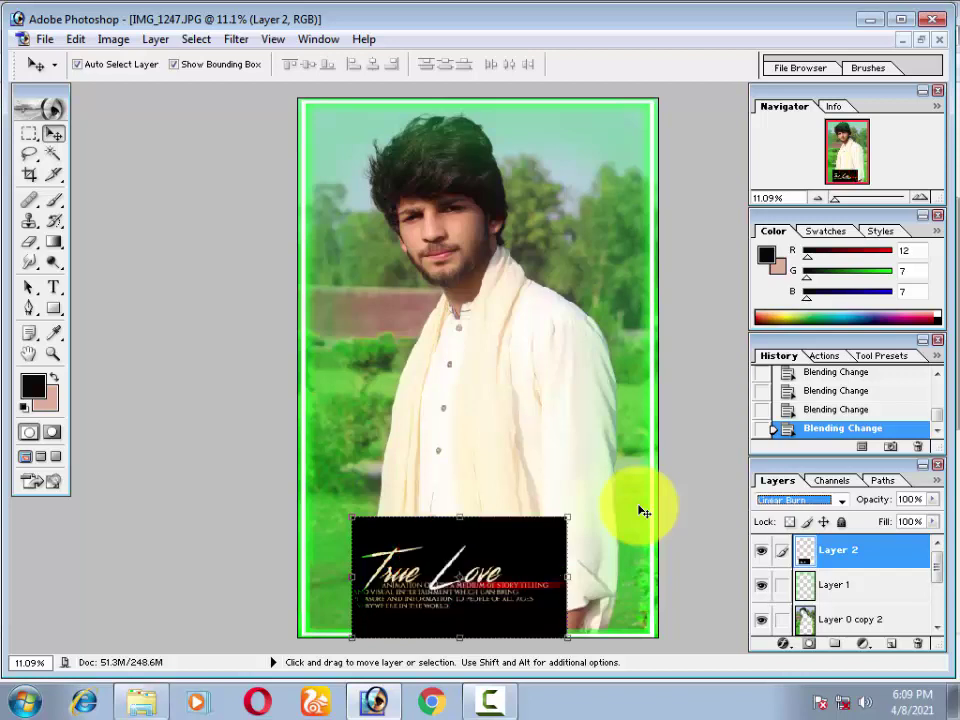
{"action": "key", "text": "Down"}
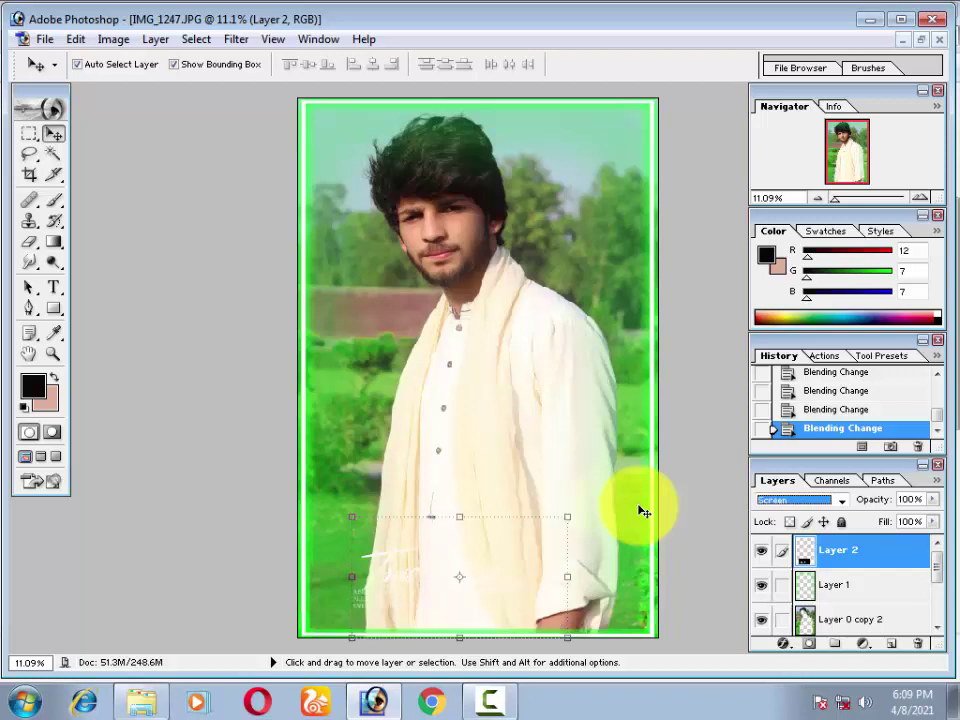
{"action": "key", "text": "Down"}
{"action": "key", "text": "Down"}
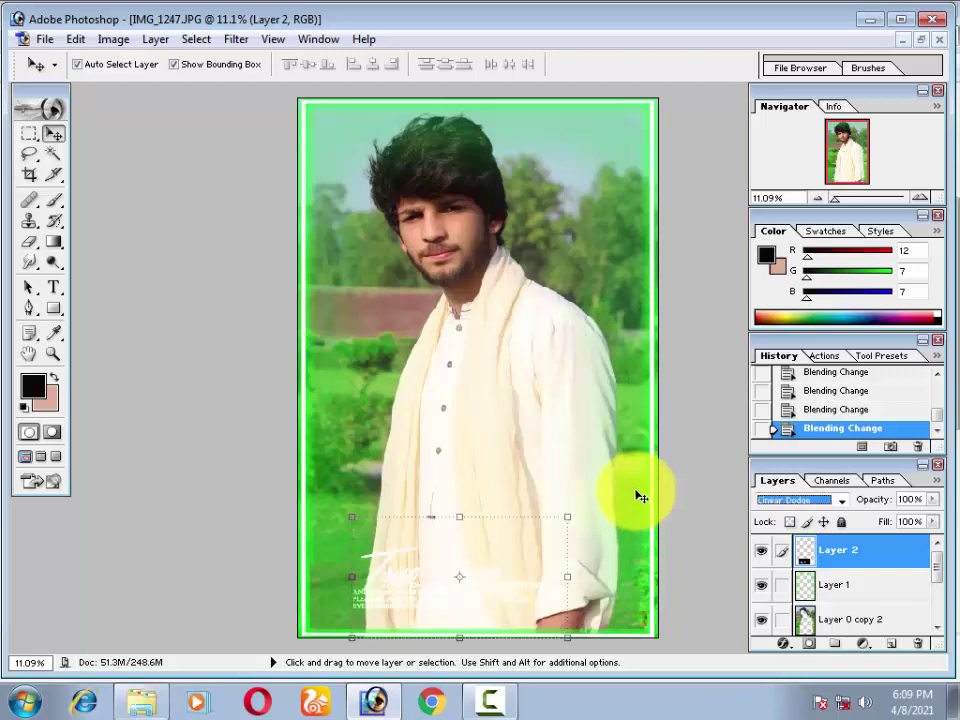
{"action": "key", "text": "Down"}
{"action": "key", "text": "Down"}
{"action": "key", "text": "Down"}
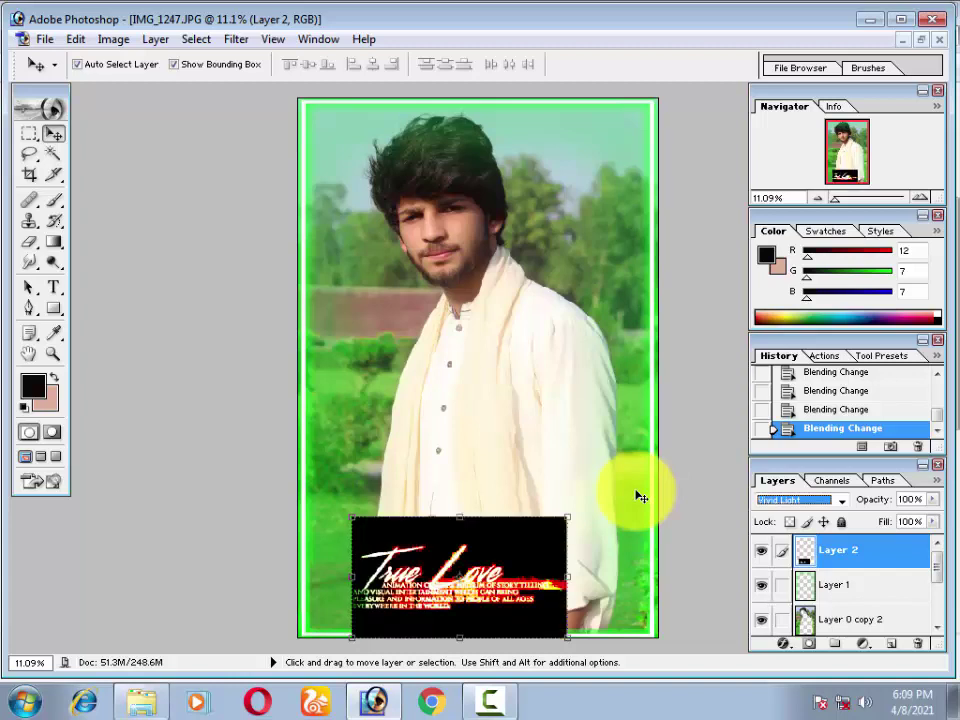
{"action": "key", "text": "Down"}
{"action": "key", "text": "Down"}
{"action": "key", "text": "Down"}
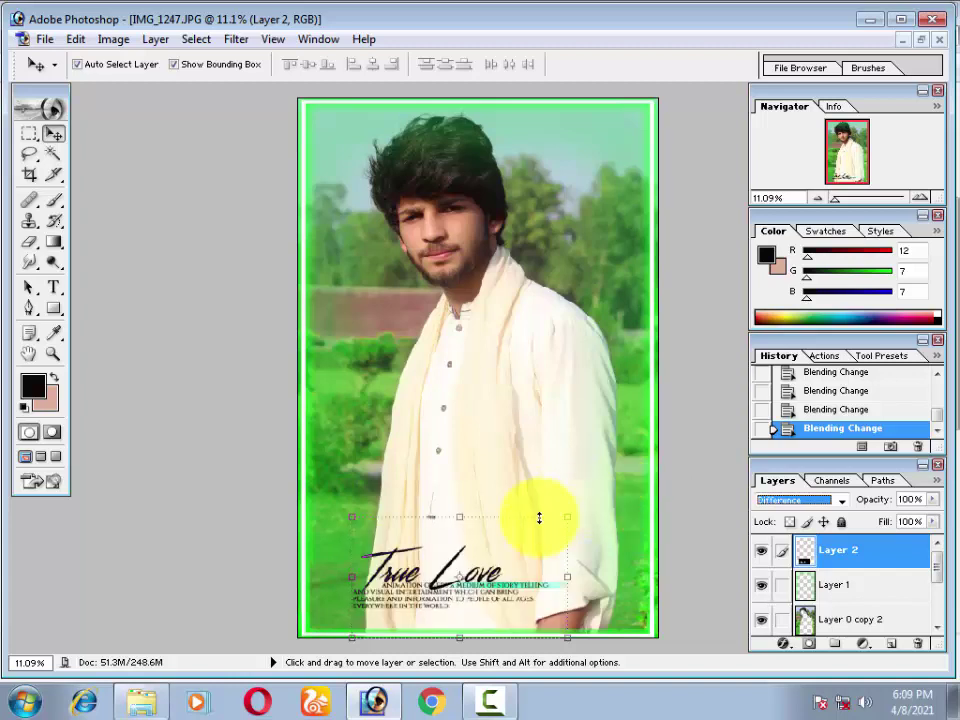
{"action": "mouse_move", "coordinate": [455, 570]}
{"action": "left_mouse_down"}
{"action": "mouse_move", "coordinate": [460, 435]}
{"action": "mouse_move", "coordinate": [440, 325]}
{"action": "mouse_move", "coordinate": [415, 605]}
{"action": "mouse_move", "coordinate": [405, 600]}
{"action": "left_mouse_up"}
{"action": "left_click", "coordinate": [374, 700]}
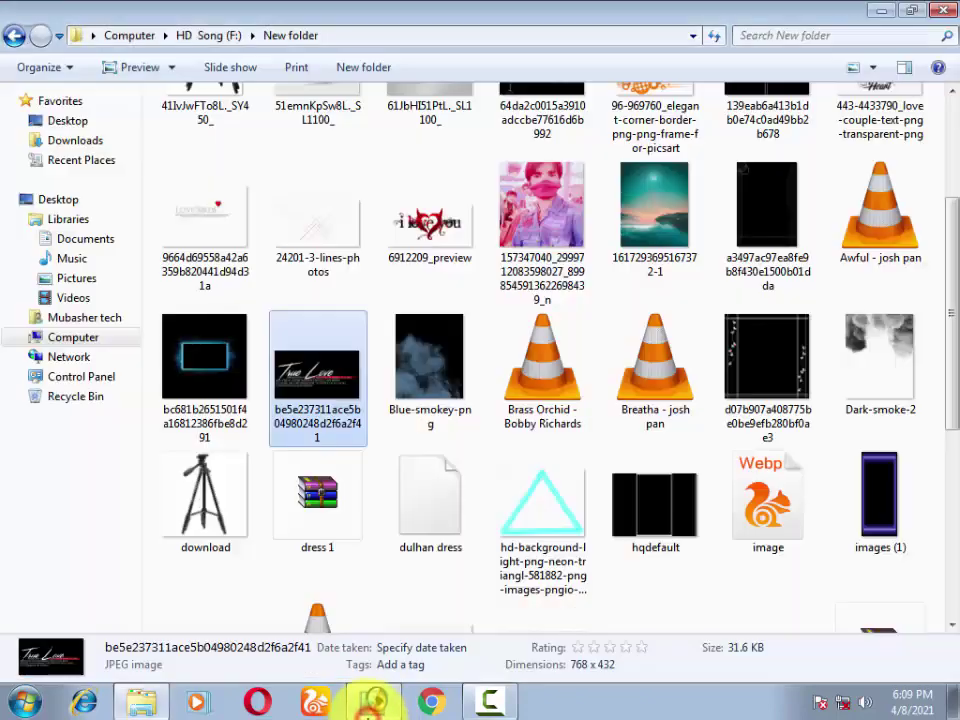
{"action": "scroll", "coordinate": [822, 203], "scroll_direction": "up", "scroll_amount": 3}
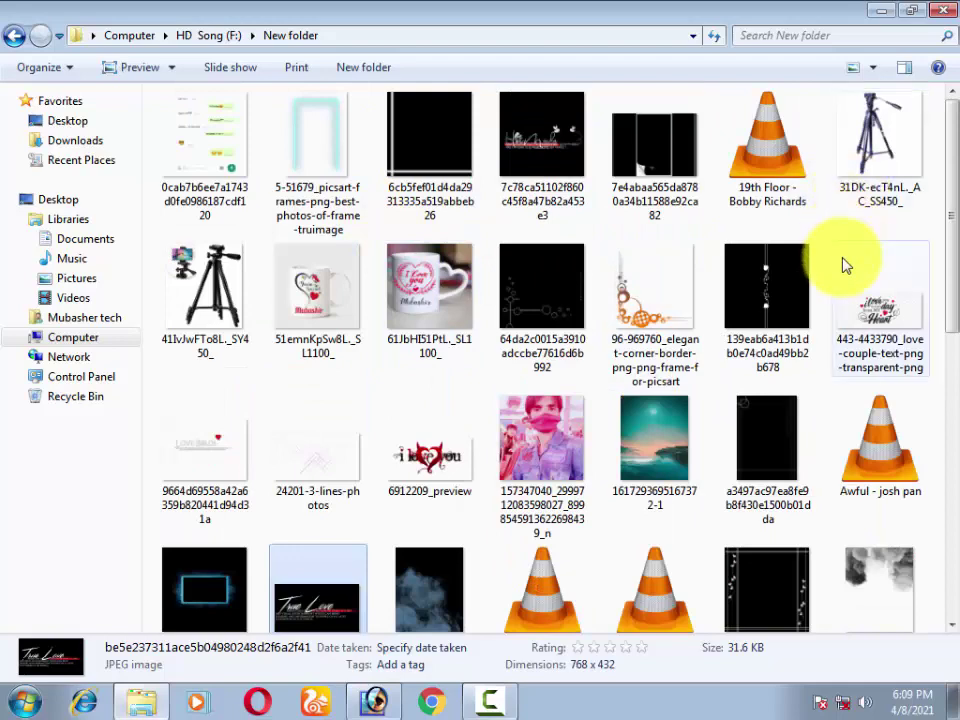
{"action": "left_click", "coordinate": [865, 308]}
{"action": "left_click", "coordinate": [566, 150]}
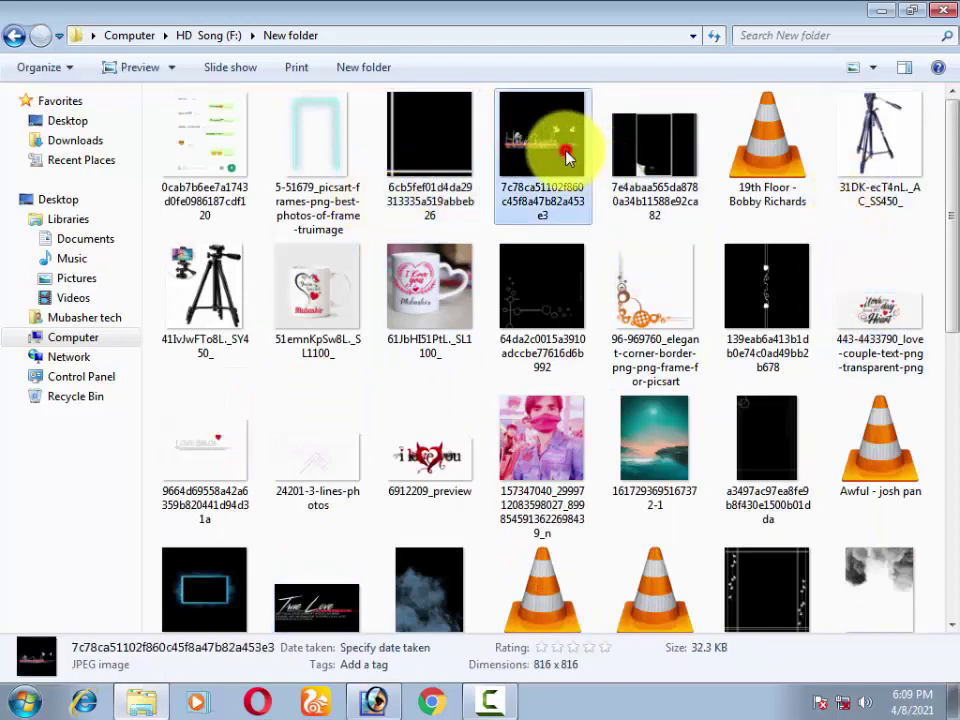
{"action": "left_click", "coordinate": [208, 185]}
{"action": "left_click", "coordinate": [289, 274]}
{"action": "scroll", "coordinate": [450, 354], "scroll_direction": "down", "scroll_amount": 5}
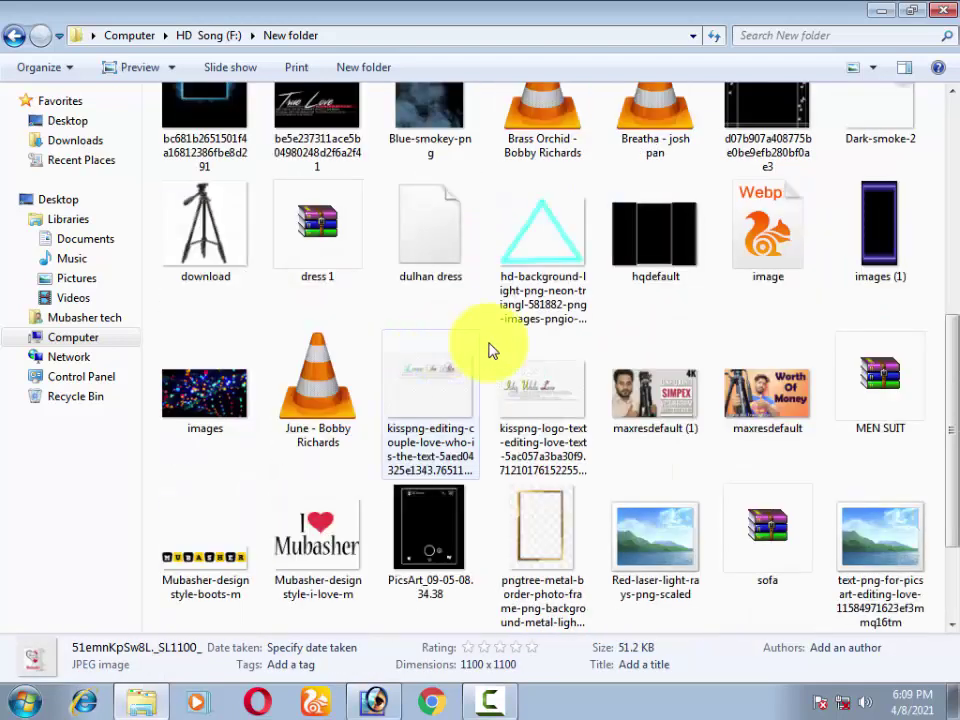
{"action": "scroll", "coordinate": [550, 420], "scroll_direction": "down", "scroll_amount": 2}
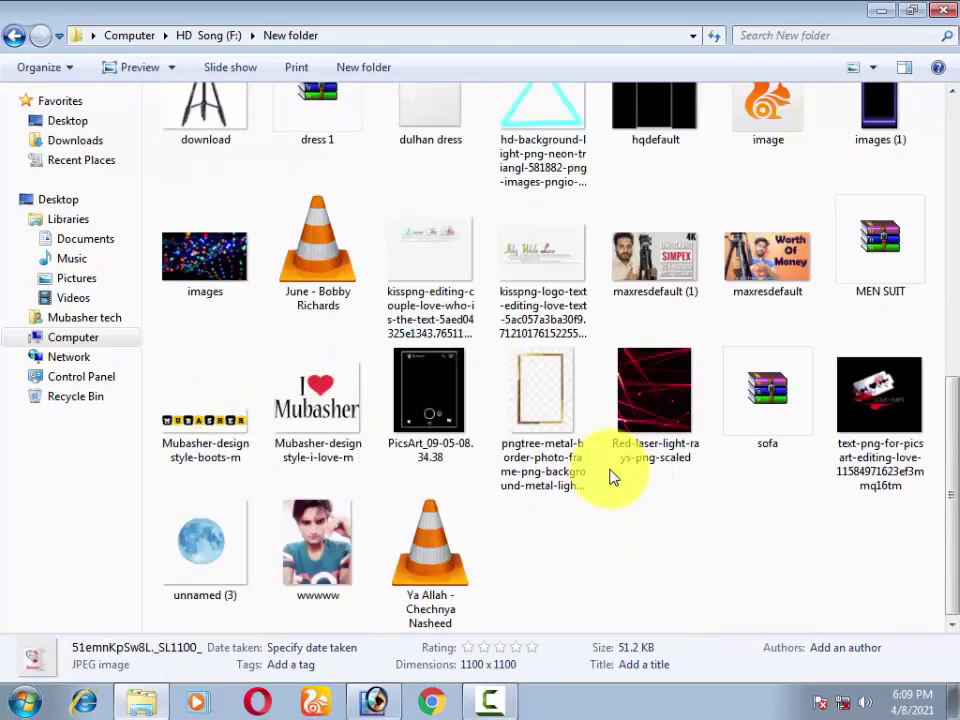
{"action": "left_click", "coordinate": [220, 424]}
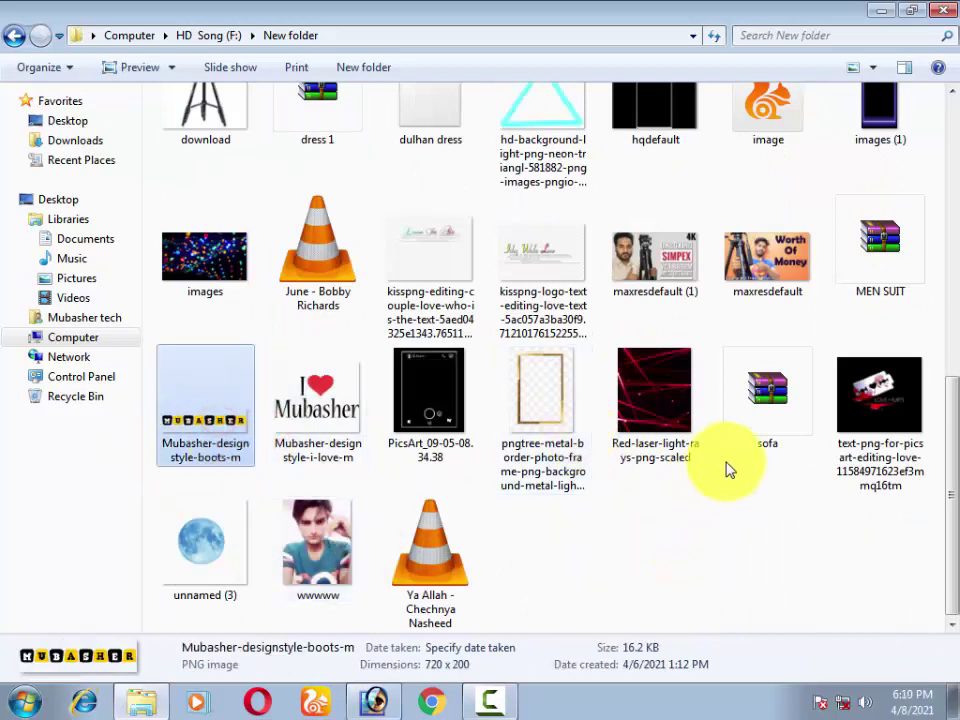
{"action": "left_click", "coordinate": [850, 410]}
{"action": "left_click", "coordinate": [634, 407]}
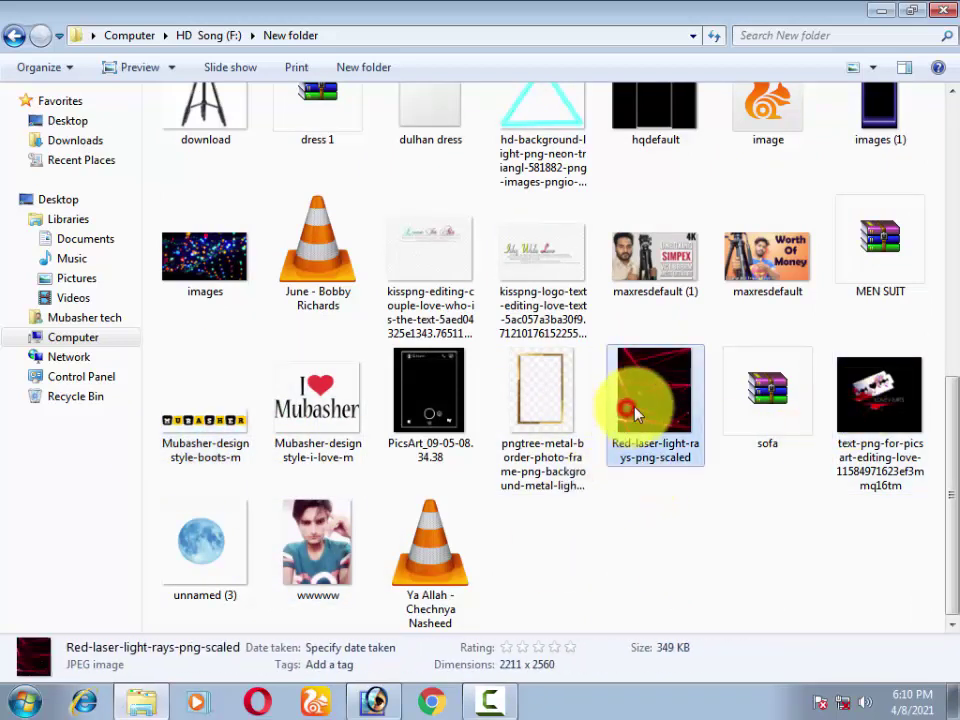
{"action": "left_click", "coordinate": [374, 701]}
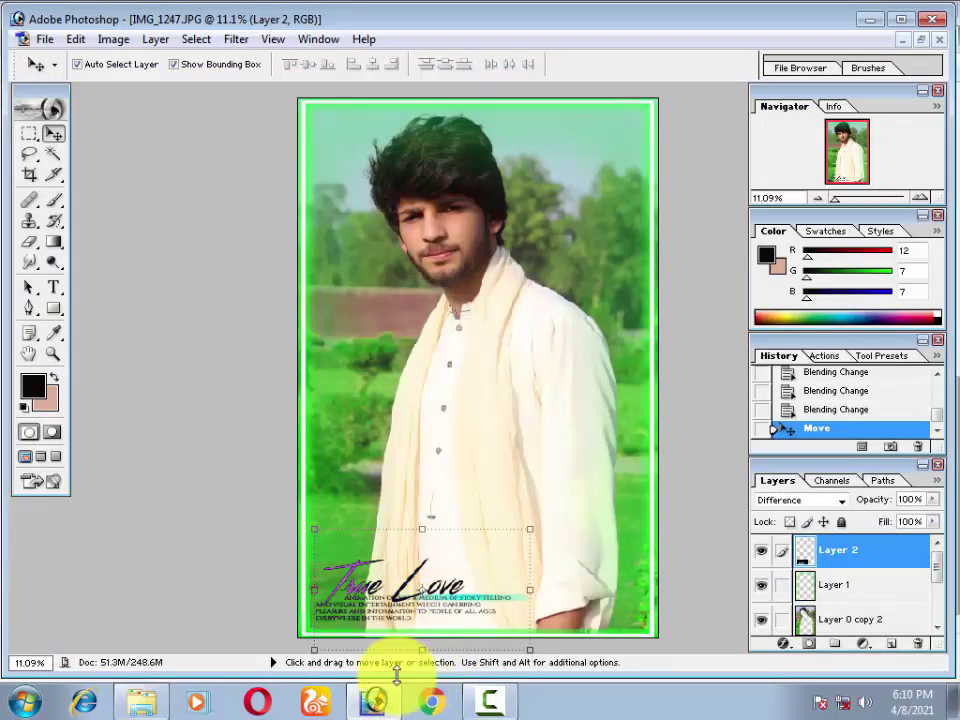
Open the PicsArt_09-05-08.34.38.jpg phone-camera frame and drag it onto the IMG_1247 portrait as a new layer
{"action": "left_click", "coordinate": [374, 700]}
{"action": "left_click_drag", "start_coordinate": [440, 400], "coordinate": [476, 281]}
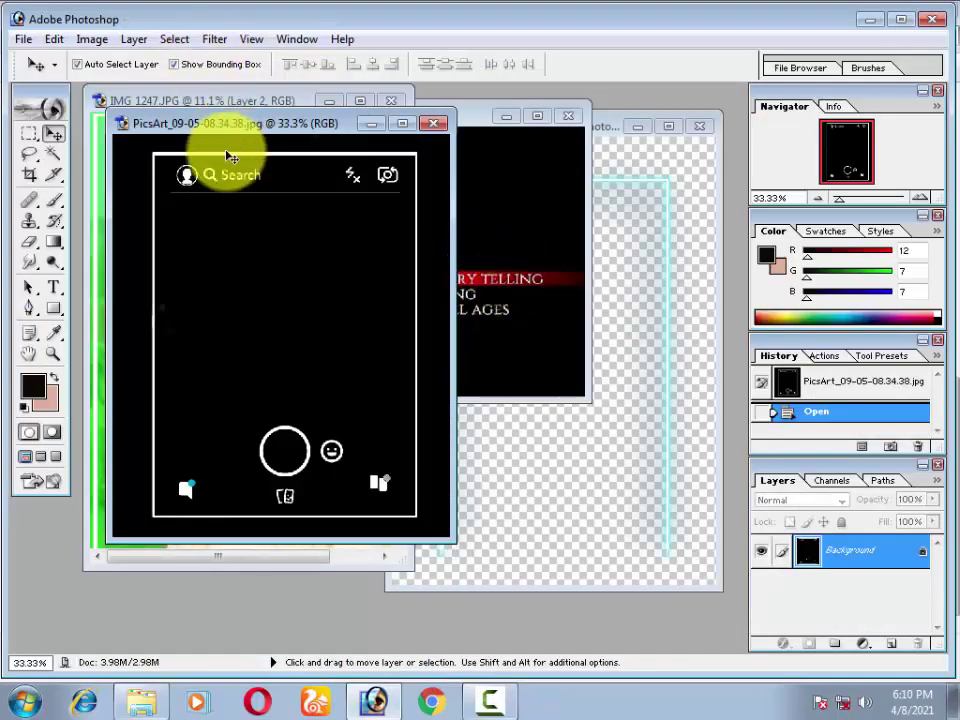
{"action": "mouse_move", "coordinate": [300, 124]}
{"action": "left_mouse_down"}
{"action": "mouse_move", "coordinate": [300, 145]}
{"action": "mouse_move", "coordinate": [490, 148]}
{"action": "left_mouse_up"}
{"action": "left_click_drag", "start_coordinate": [309, 308], "coordinate": [231, 278]}
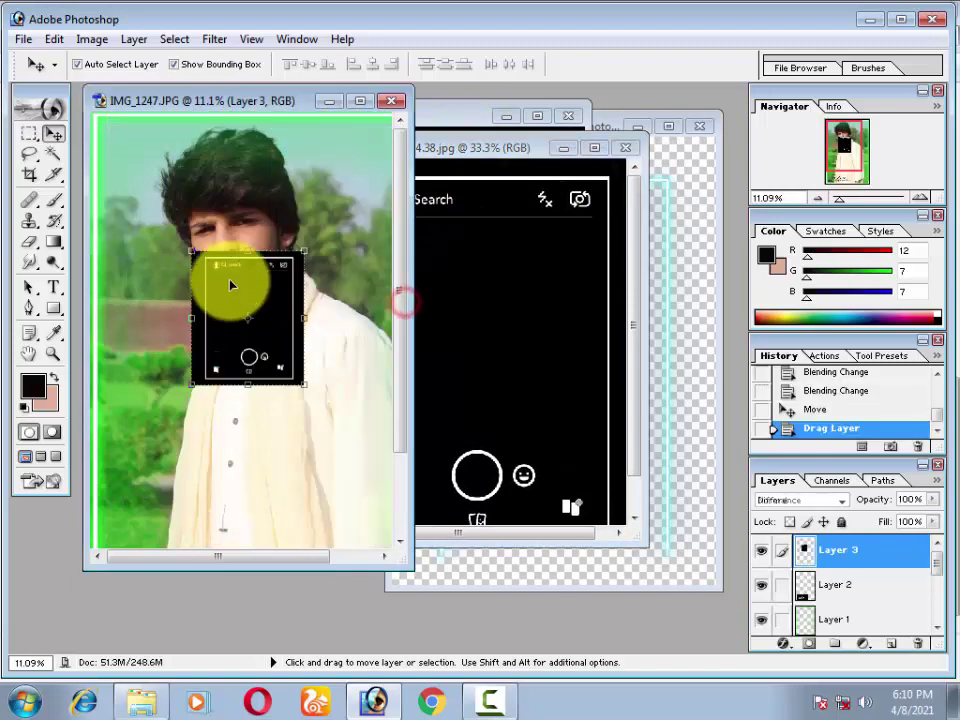
{"action": "left_click", "coordinate": [362, 101]}
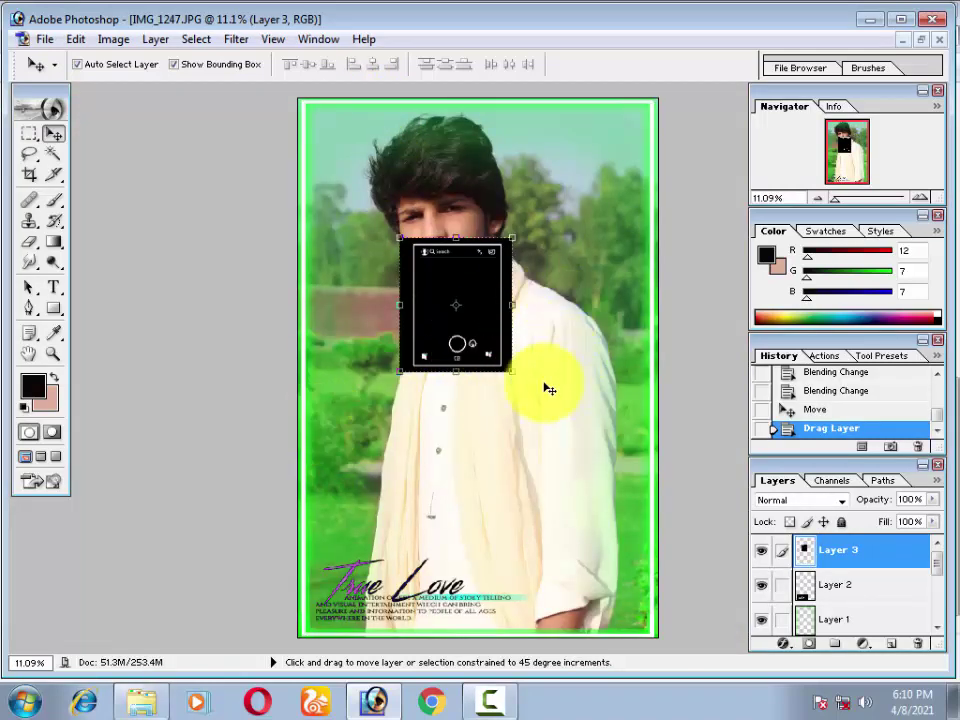
Free-transform the phone frame, scaling about 275% and stretching it to cover the whole canvas
{"action": "left_click_drag", "start_coordinate": [513, 375], "coordinate": [709, 605]}
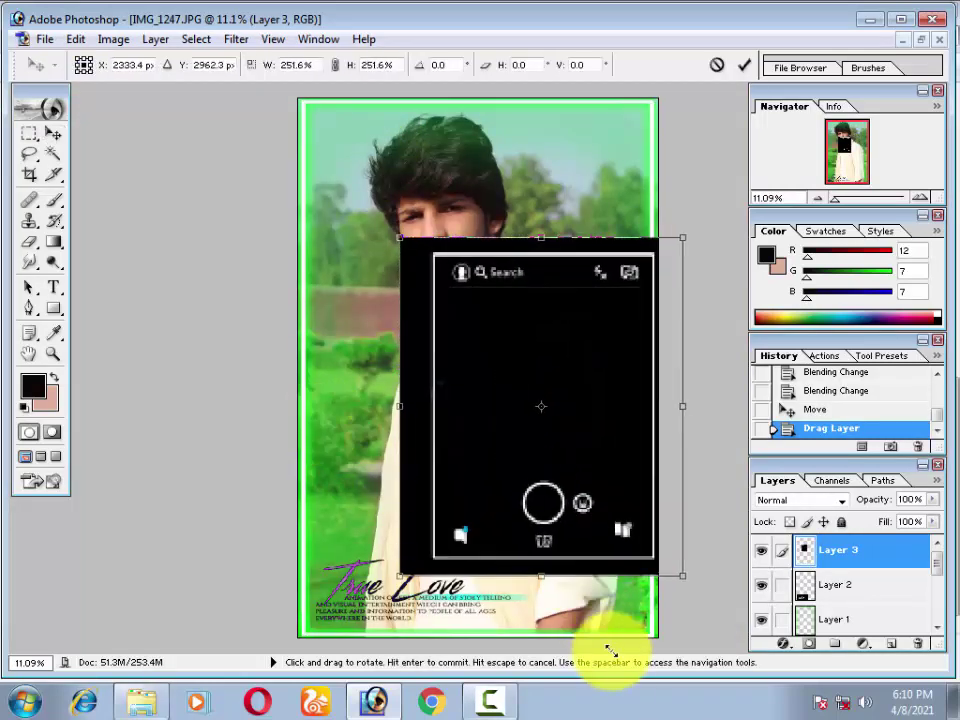
{"action": "mouse_move", "coordinate": [570, 543]}
{"action": "left_mouse_down"}
{"action": "mouse_move", "coordinate": [497, 343]}
{"action": "mouse_move", "coordinate": [467, 343]}
{"action": "left_mouse_up"}
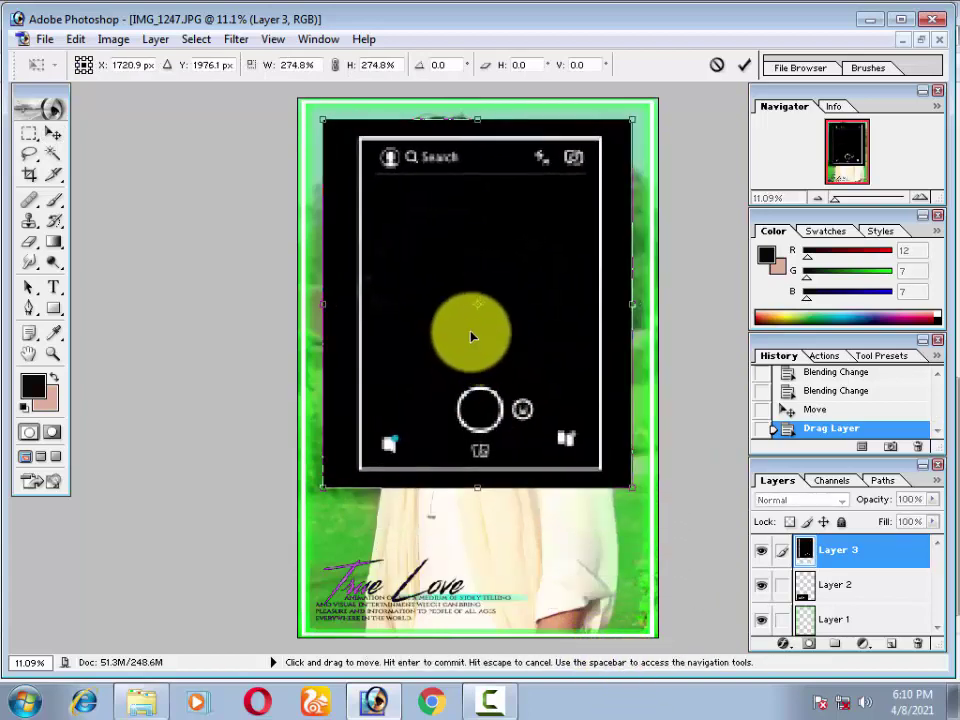
{"action": "key", "text": "Return"}
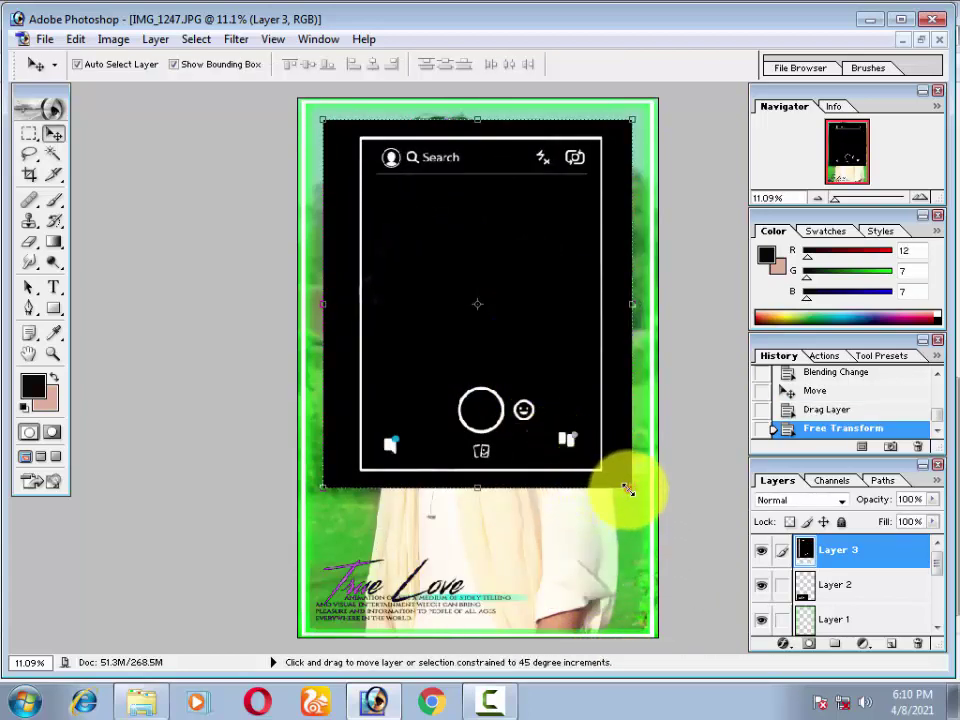
{"action": "left_click_drag", "start_coordinate": [627, 489], "coordinate": [643, 540]}
{"action": "left_click_drag", "start_coordinate": [589, 456], "coordinate": [539, 512]}
{"action": "left_click_drag", "start_coordinate": [472, 537], "coordinate": [473, 634]}
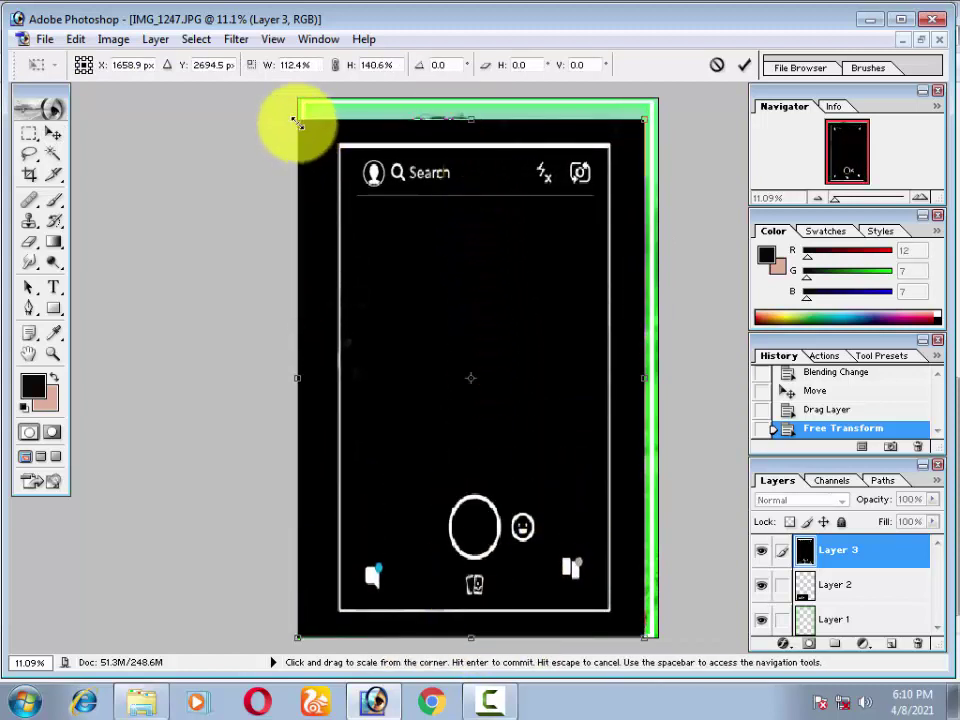
{"action": "mouse_move", "coordinate": [297, 118]}
{"action": "left_mouse_down"}
{"action": "mouse_move", "coordinate": [278, 91]}
{"action": "mouse_move", "coordinate": [275, 99]}
{"action": "left_mouse_up"}
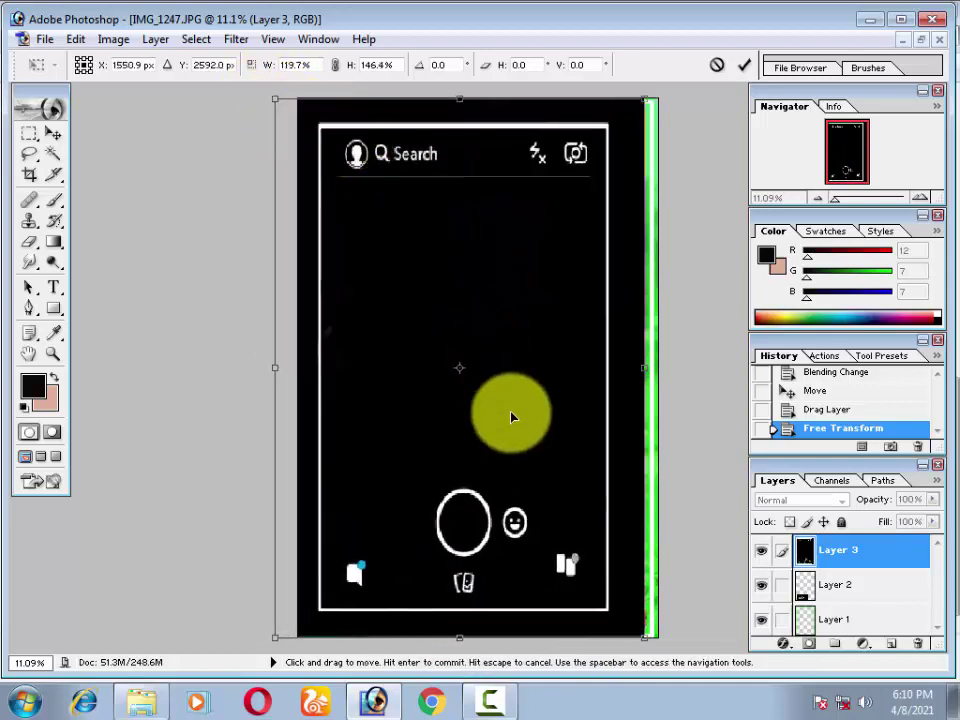
{"action": "left_click_drag", "start_coordinate": [647, 640], "coordinate": [658, 647]}
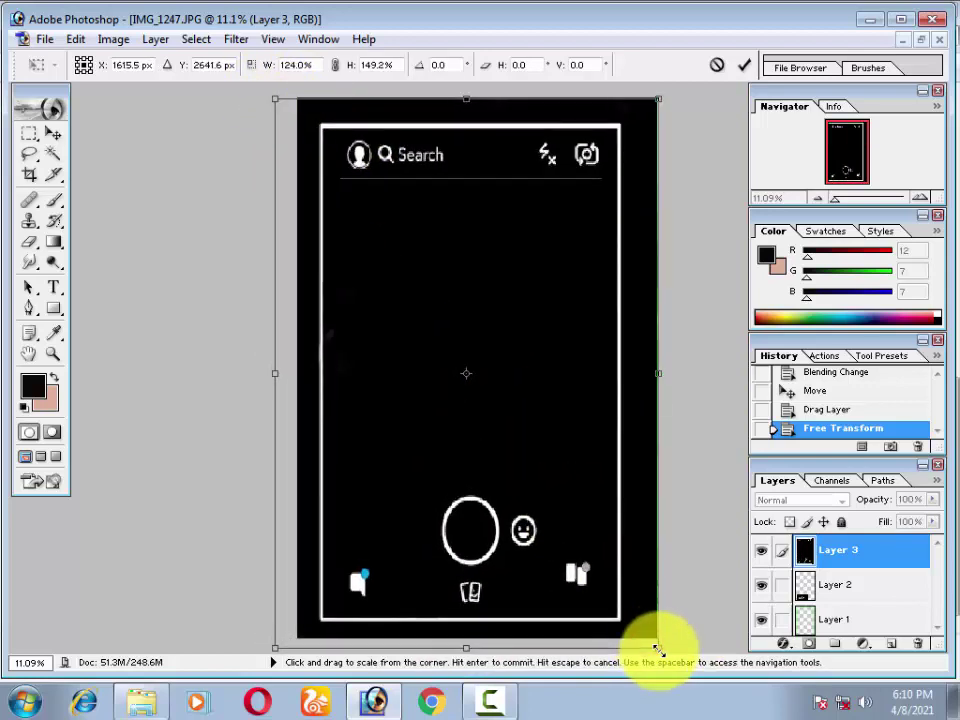
{"action": "key", "text": "Return"}
{"action": "left_click_drag", "start_coordinate": [538, 474], "coordinate": [540, 446]}
{"action": "key", "text": "Return"}
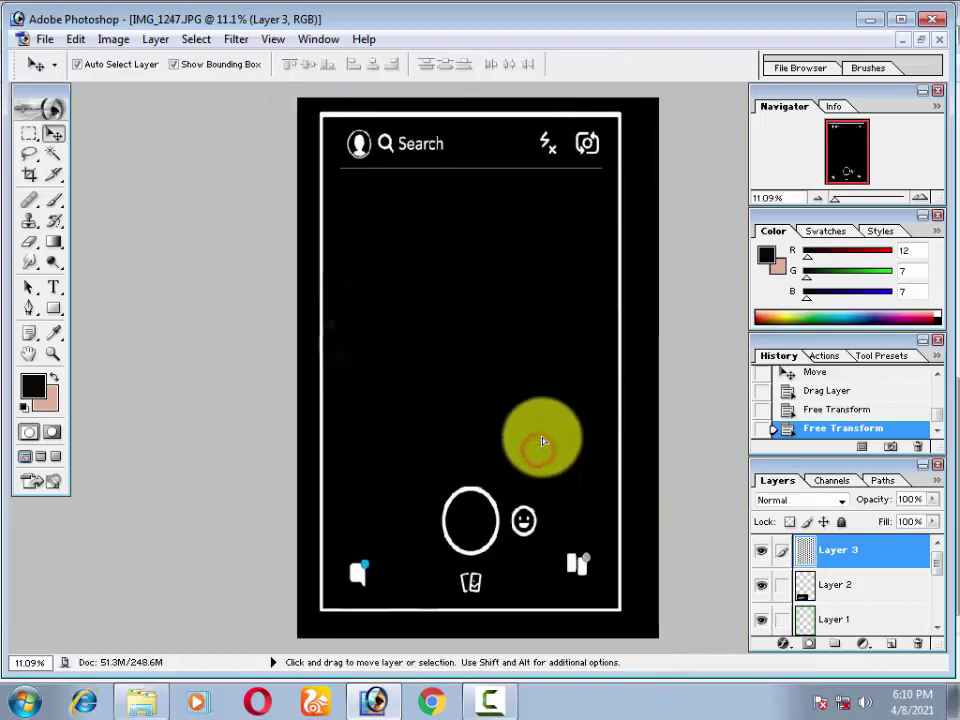
Try clearing the overlay's black areas with the Magic Wand, then undo those clears and deselect
{"action": "left_click", "coordinate": [540, 446]}
{"action": "left_click", "coordinate": [53, 153]}
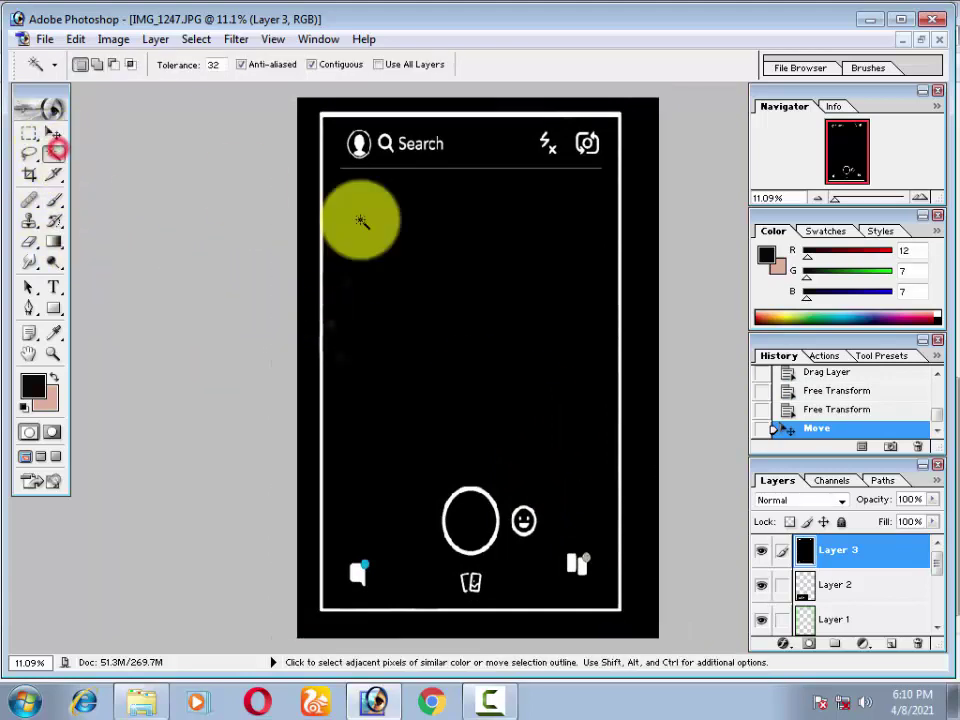
{"action": "left_click", "coordinate": [443, 264]}
{"action": "key", "text": "Delete"}
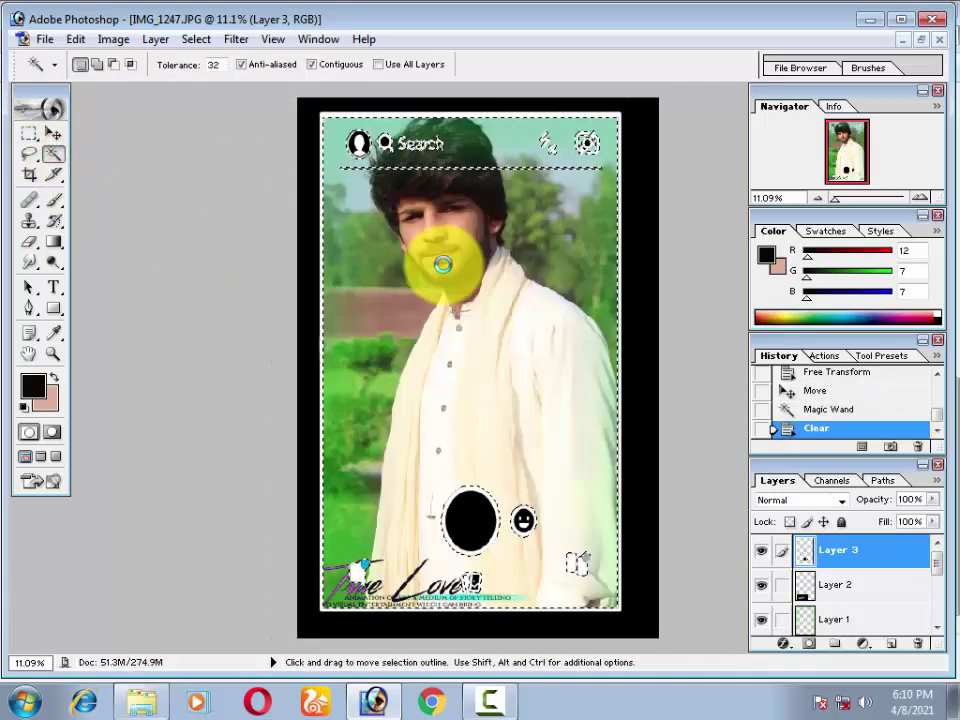
{"action": "left_click", "coordinate": [474, 516]}
{"action": "key", "text": "Delete"}
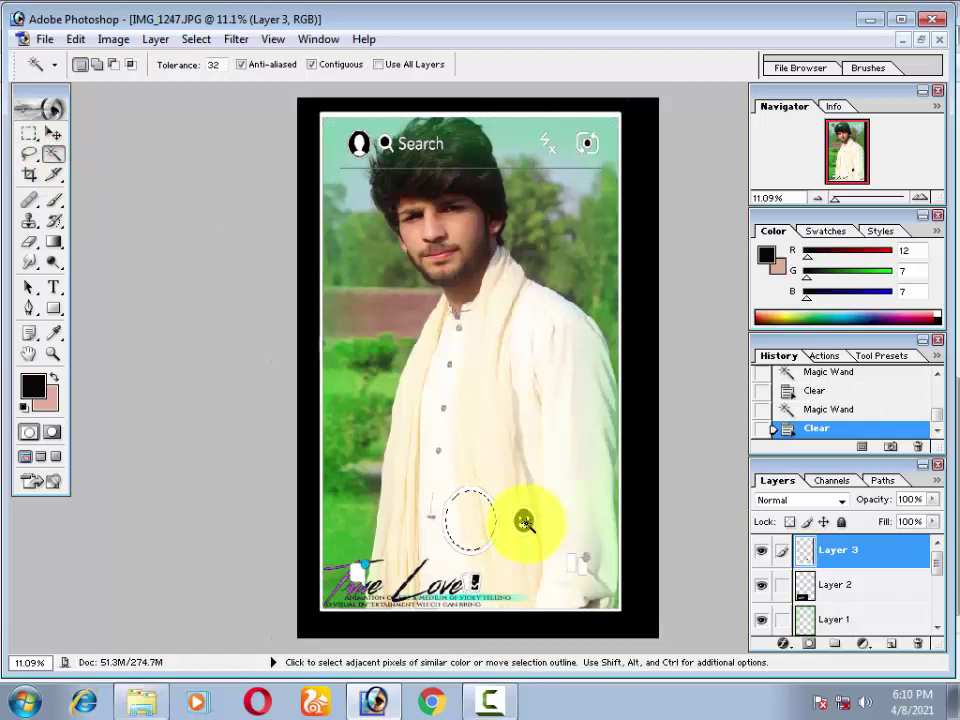
{"action": "left_click", "coordinate": [525, 523]}
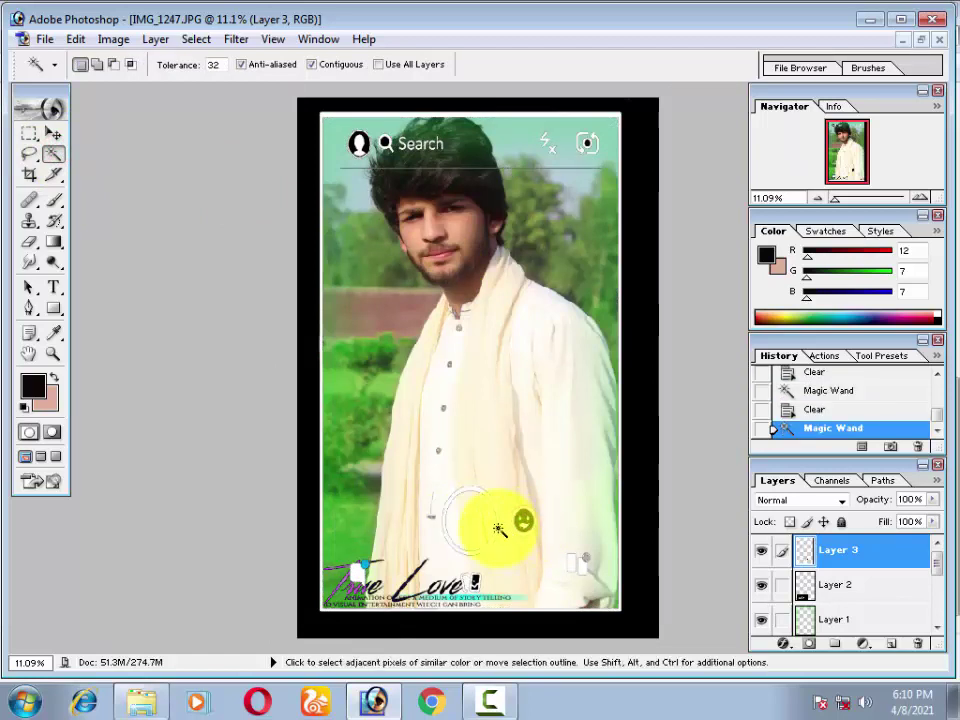
{"action": "key", "text": "ctrl+alt+z"}
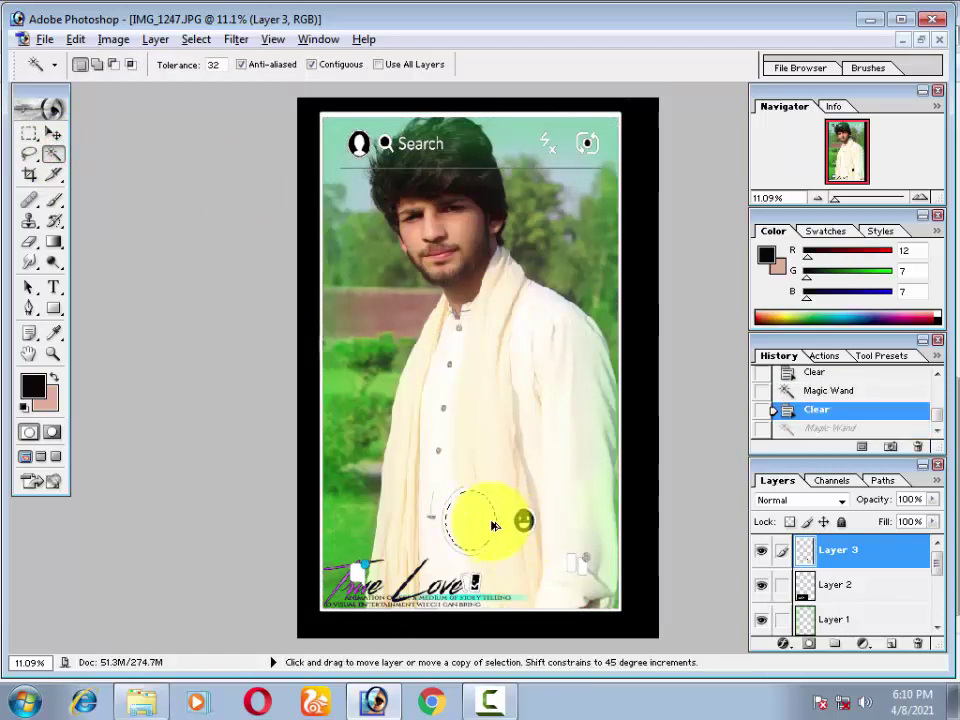
{"action": "key", "text": "ctrl+alt+z"}
{"action": "key", "text": "ctrl+alt+z"}
{"action": "key", "text": "ctrl+alt+z"}
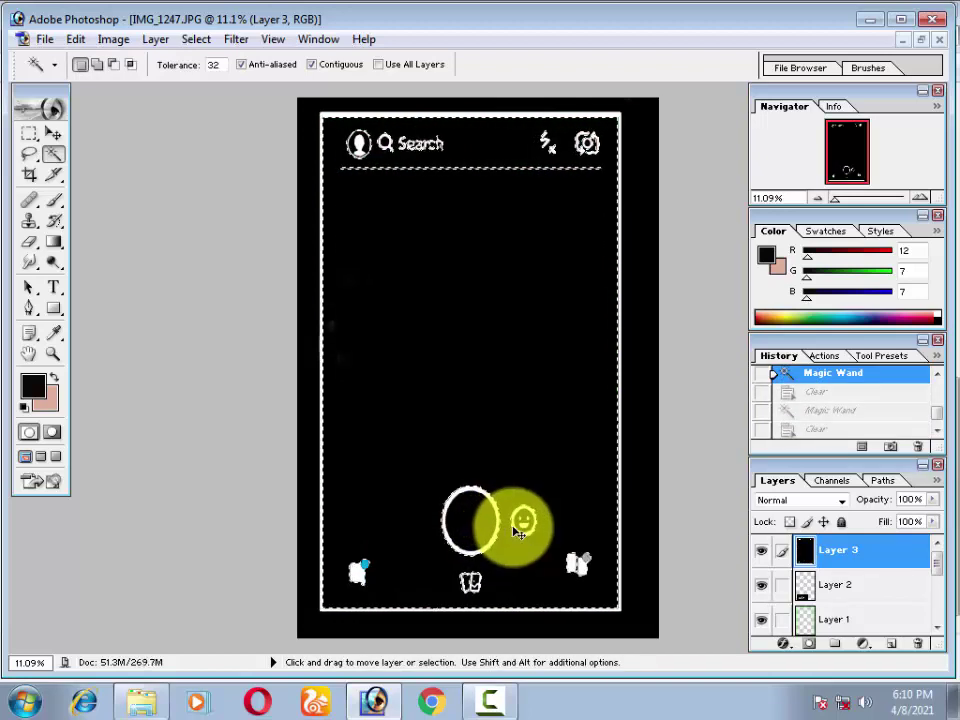
{"action": "key", "text": "ctrl+d"}
Set Layer 3's blend mode to Screen and shift it slightly up-left
{"action": "left_click", "coordinate": [812, 500]}
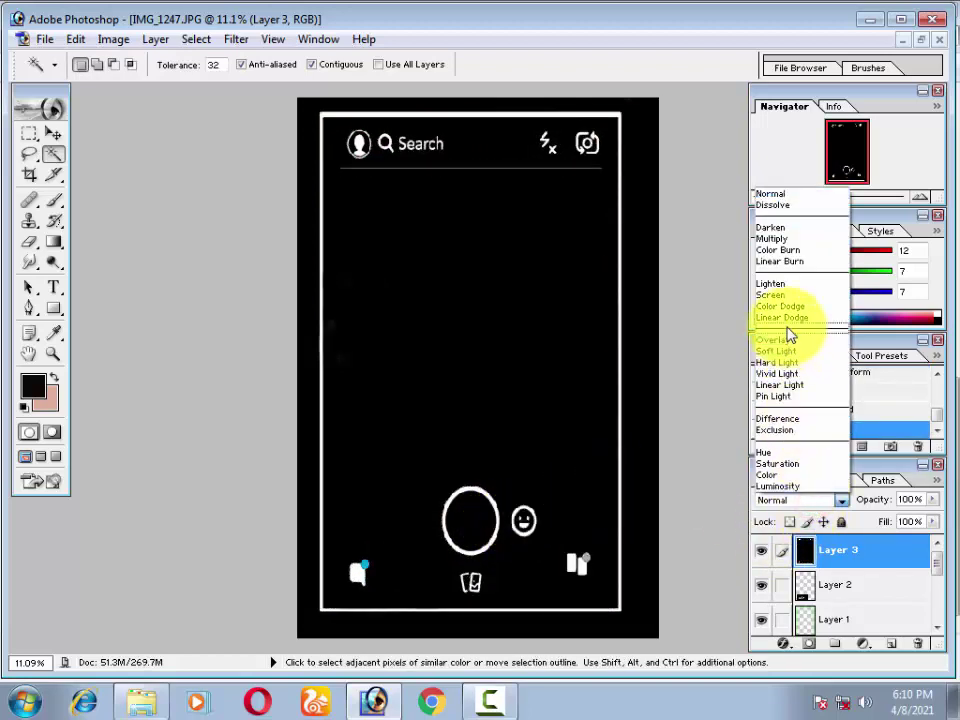
{"action": "left_click", "coordinate": [772, 294]}
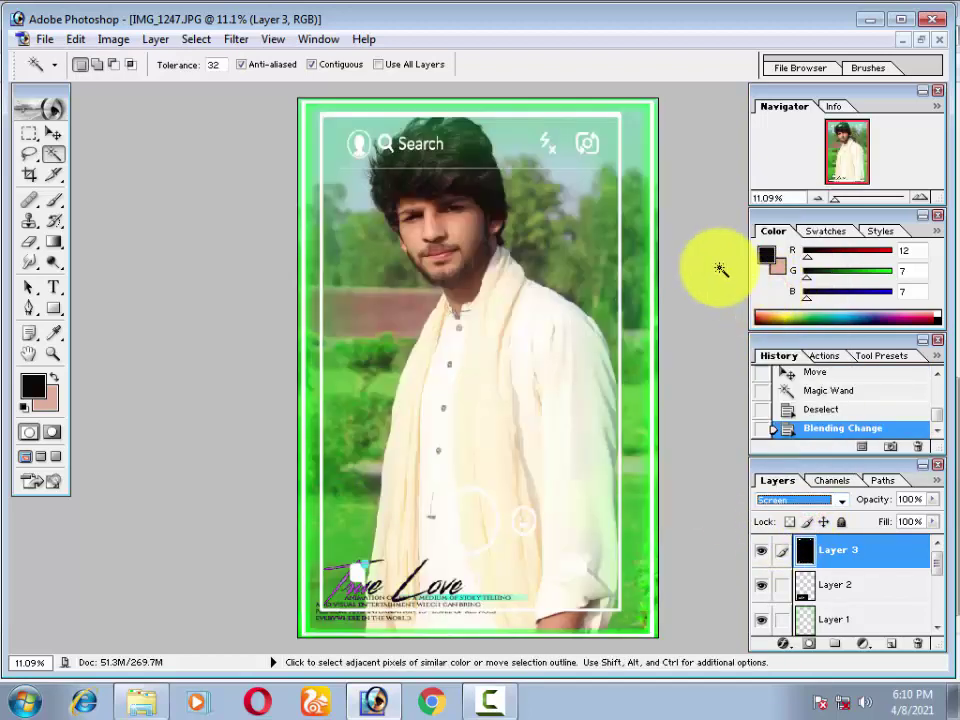
{"action": "left_click", "coordinate": [53, 133]}
{"action": "mouse_move", "coordinate": [456, 231]}
{"action": "left_mouse_down"}
{"action": "mouse_move", "coordinate": [446, 222]}
{"action": "mouse_move", "coordinate": [455, 222]}
{"action": "left_mouse_up"}
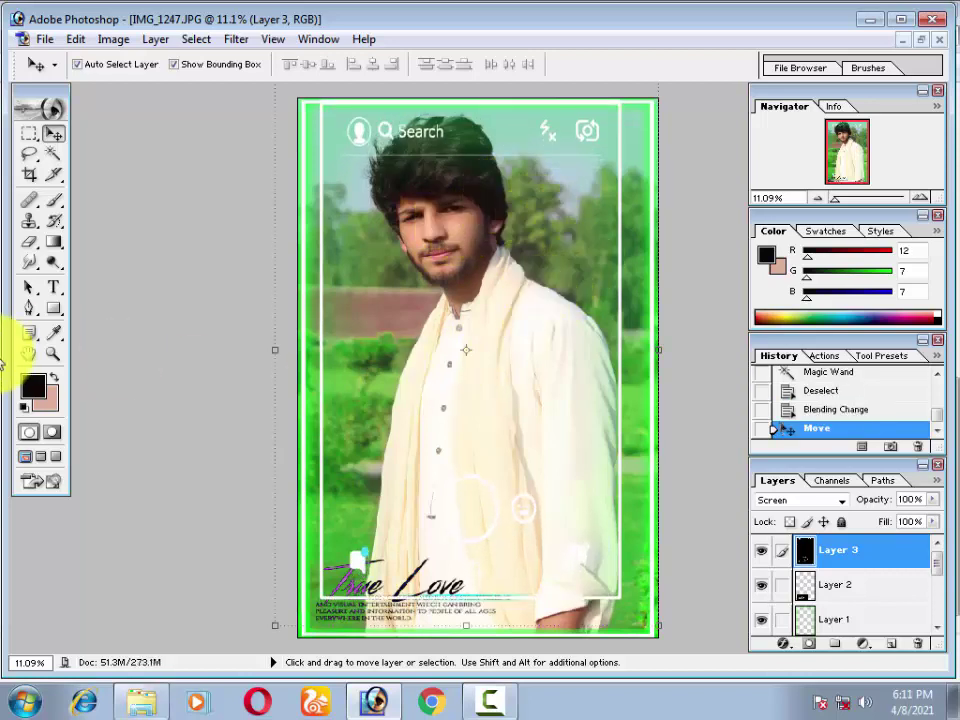
Pick the Eraser and undo an accidental erase on the overlay's lower-right edge
{"action": "left_click", "coordinate": [29, 241]}
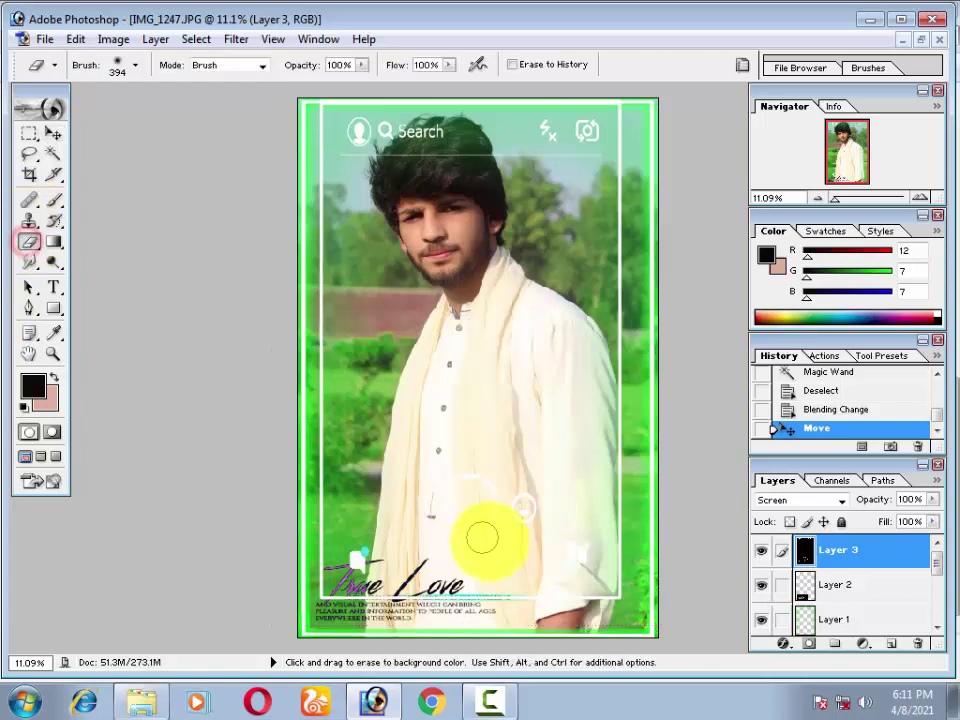
{"action": "scroll", "coordinate": [810, 603], "scroll_direction": "down", "scroll_amount": 3}
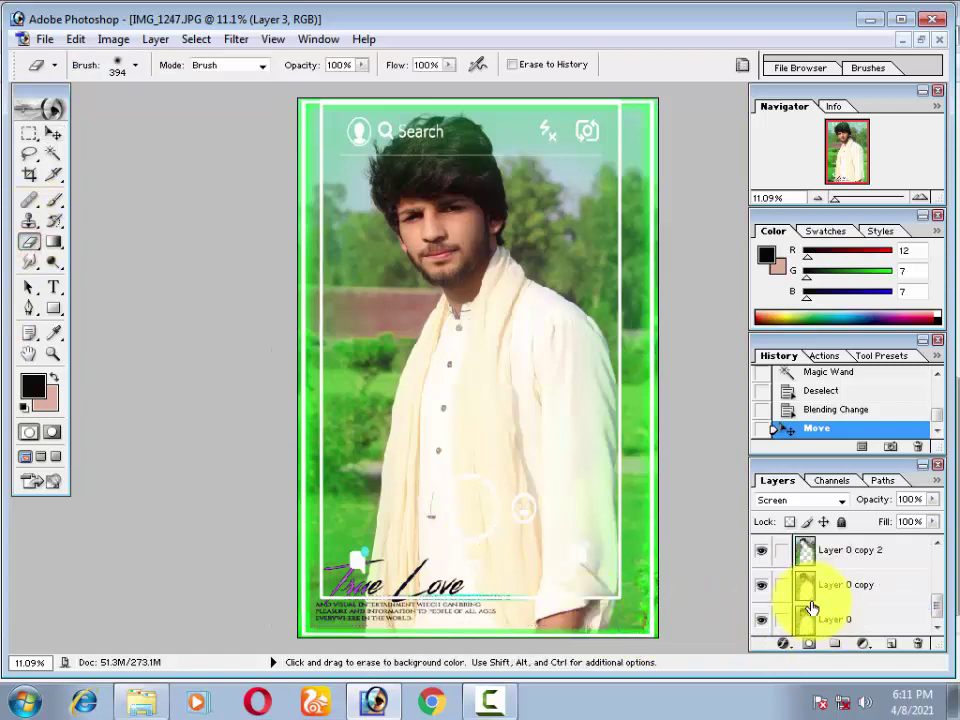
{"action": "left_click_drag", "start_coordinate": [615, 613], "coordinate": [664, 625]}
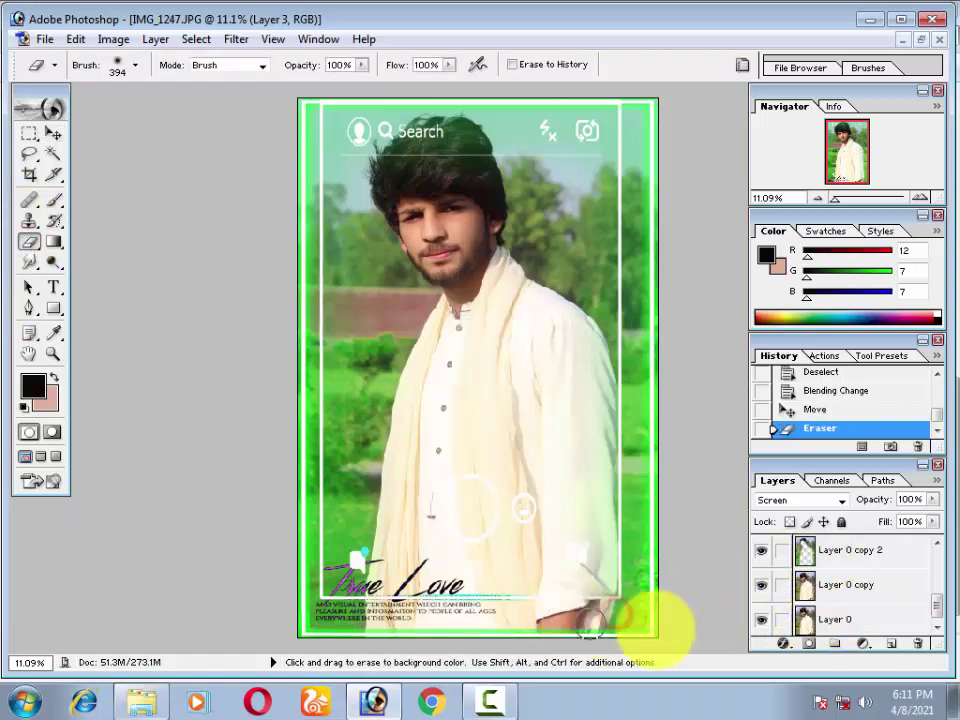
{"action": "key", "text": "ctrl+z"}
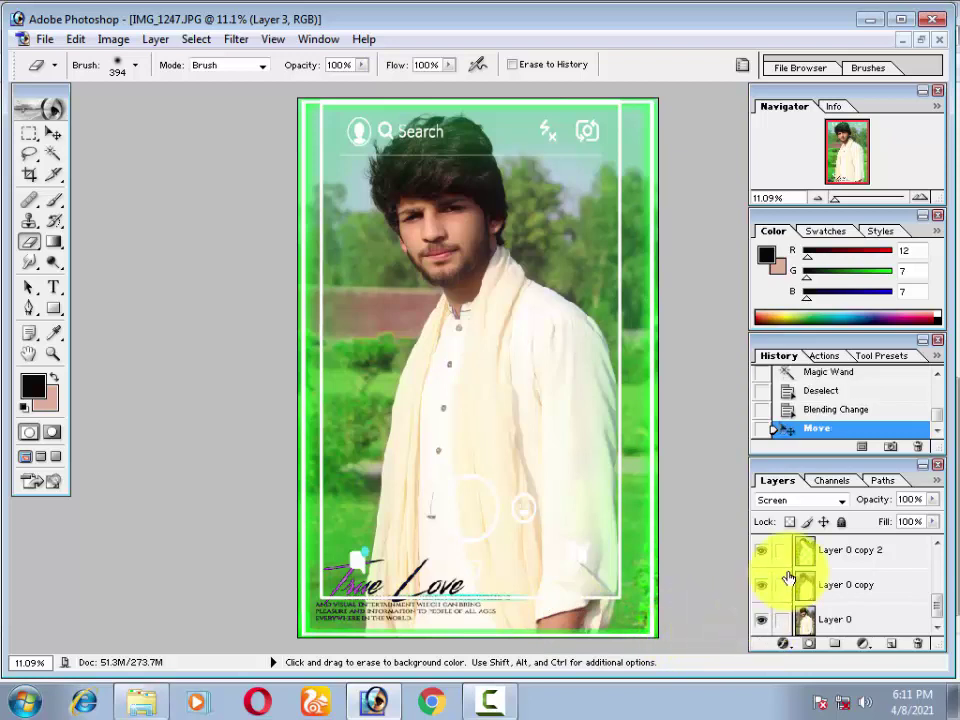
{"action": "scroll", "coordinate": [589, 578], "scroll_direction": "up", "scroll_amount": 1}
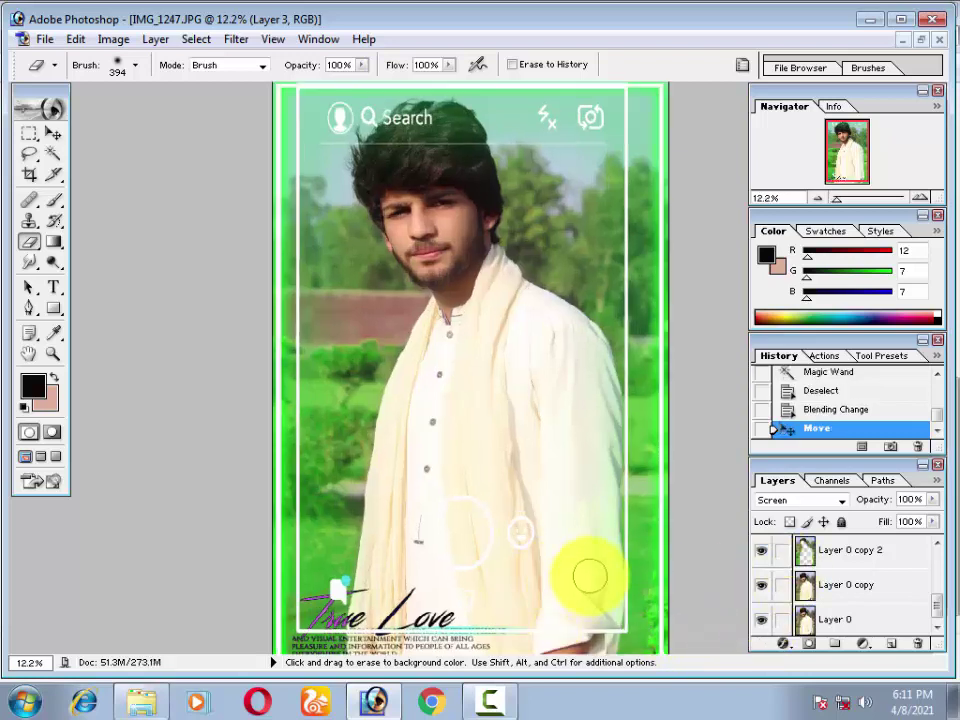
{"action": "scroll", "coordinate": [609, 578], "scroll_direction": "down", "scroll_amount": 3}
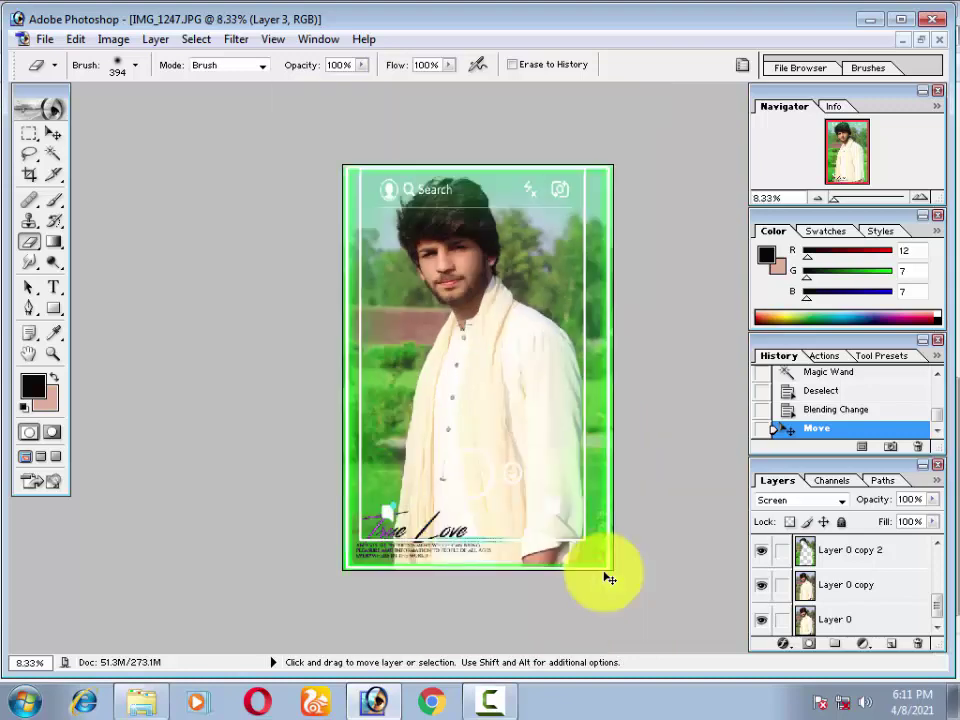
{"action": "scroll", "coordinate": [561, 514], "scroll_direction": "up", "scroll_amount": 2}
{"action": "scroll", "coordinate": [563, 518], "scroll_direction": "down", "scroll_amount": 1}
{"action": "scroll", "coordinate": [565, 510], "scroll_direction": "up", "scroll_amount": 1}
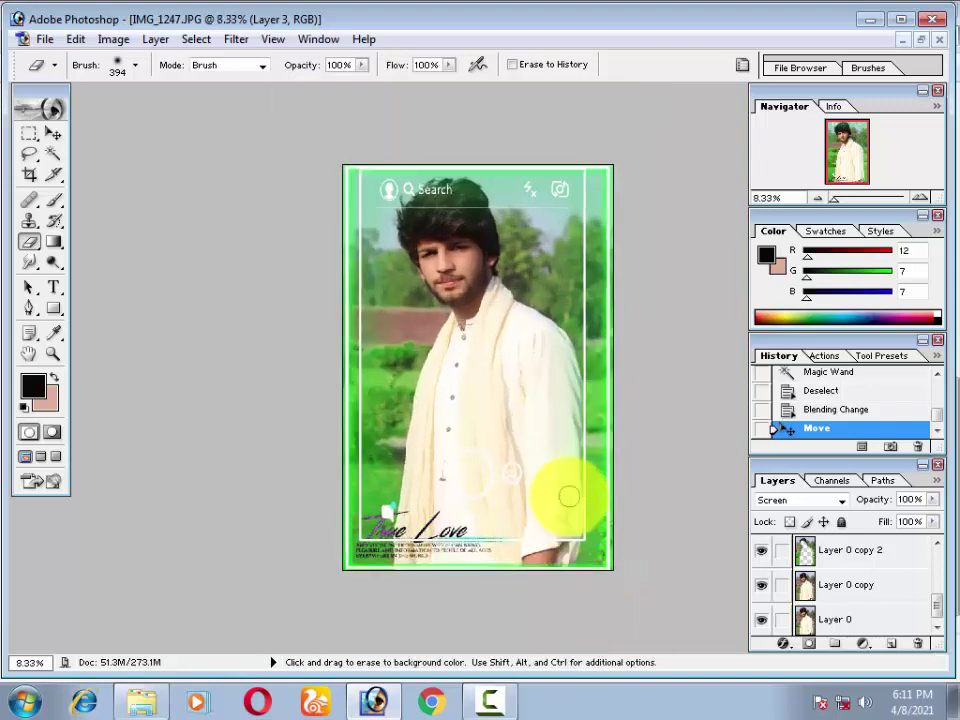
{"action": "scroll", "coordinate": [574, 508], "scroll_direction": "up", "scroll_amount": 1}
{"action": "scroll", "coordinate": [579, 514], "scroll_direction": "up", "scroll_amount": 1}
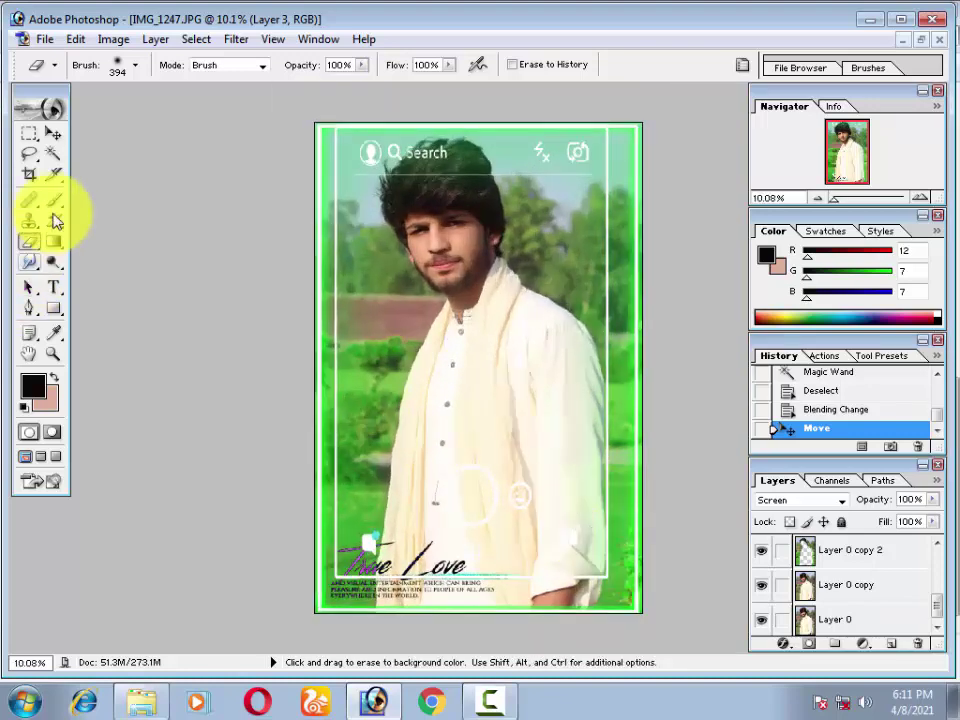
{"action": "scroll", "coordinate": [857, 583], "scroll_direction": "up", "scroll_amount": 2}
{"action": "scroll", "coordinate": [818, 531], "scroll_direction": "up", "scroll_amount": 1}
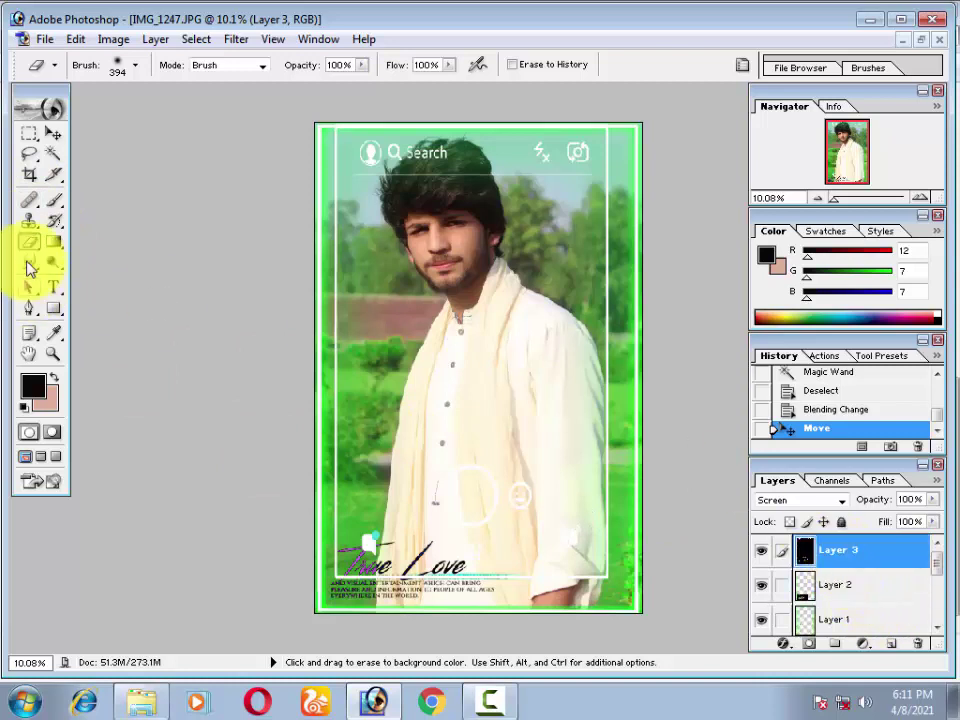
Erase the flash icon, the top-left profile icon and a chest spot, then nudge Layer 3 down
{"action": "left_click_drag", "start_coordinate": [514, 182], "coordinate": [577, 176]}
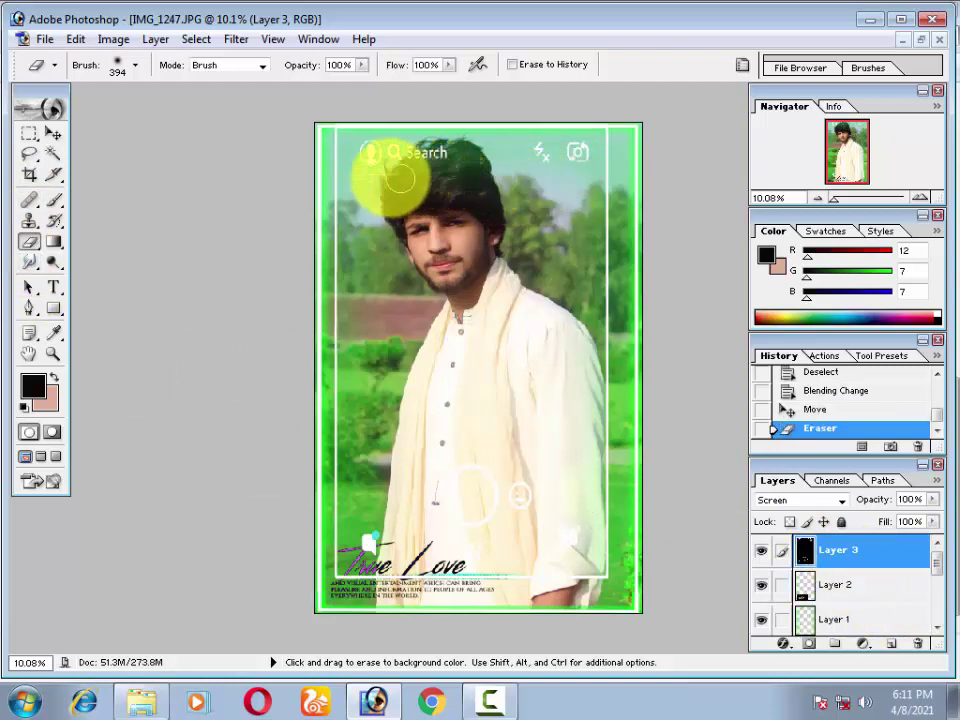
{"action": "left_click", "coordinate": [370, 183]}
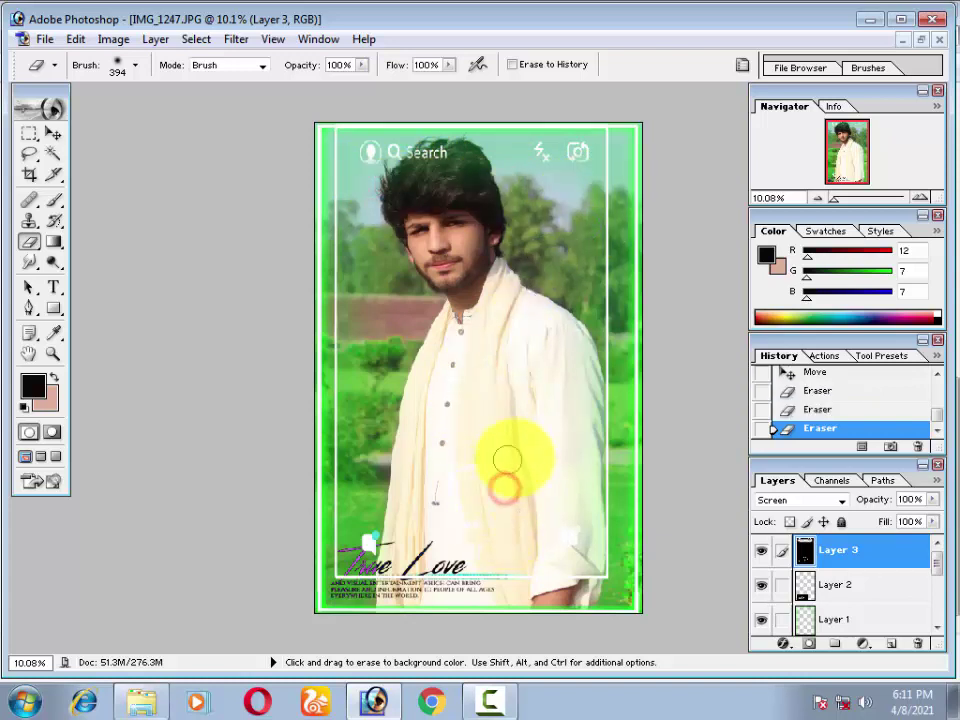
{"action": "left_click", "coordinate": [471, 375]}
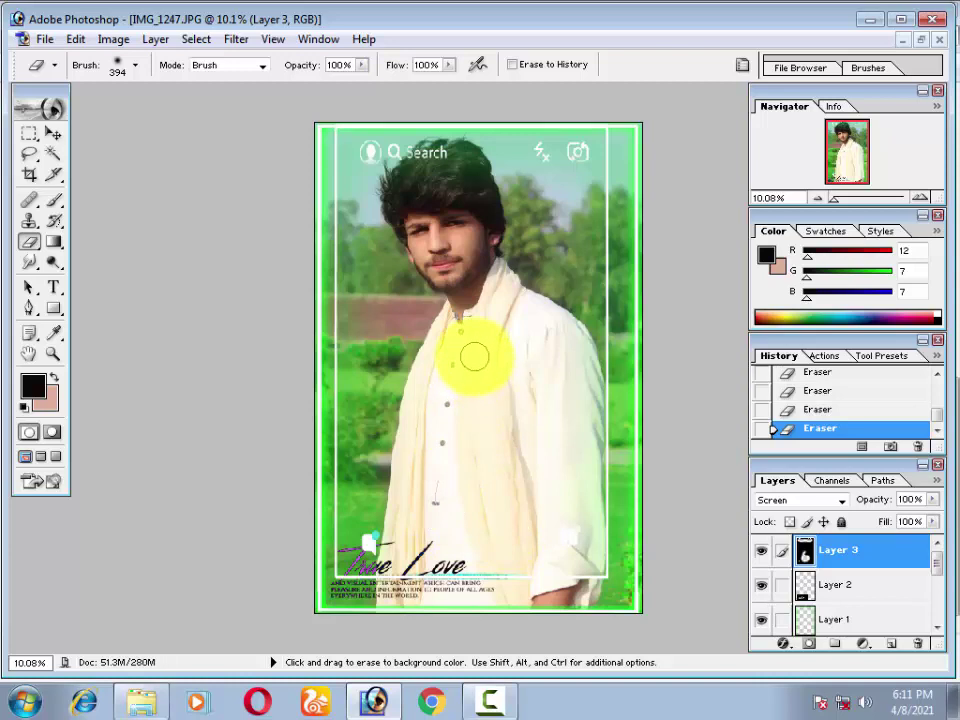
{"action": "left_click", "coordinate": [545, 150]}
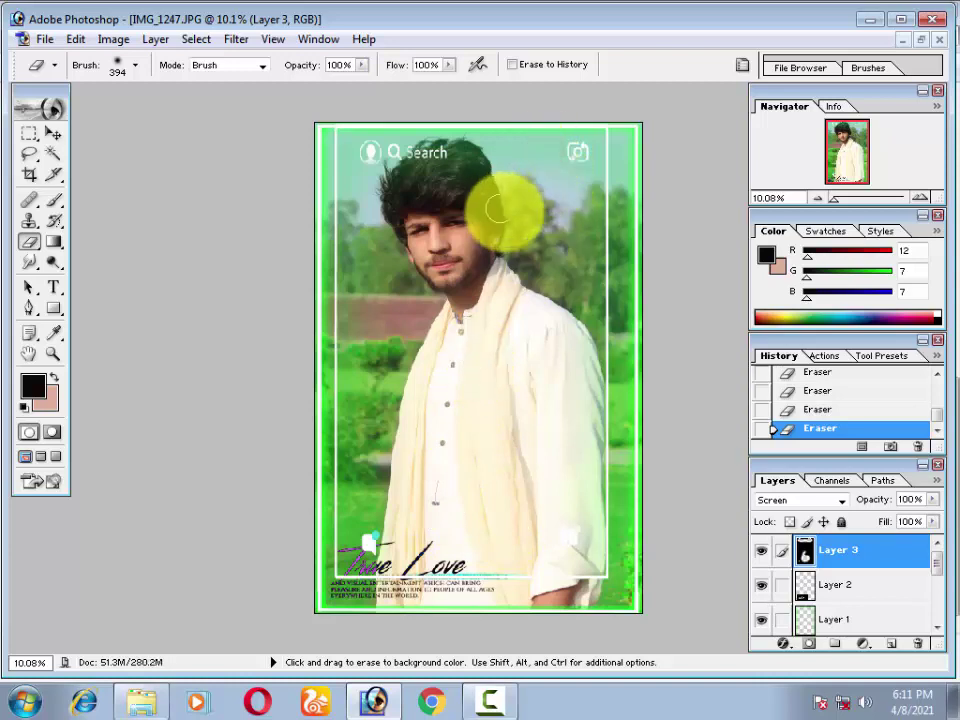
{"action": "left_click", "coordinate": [53, 133]}
{"action": "left_click_drag", "start_coordinate": [398, 225], "coordinate": [430, 236]}
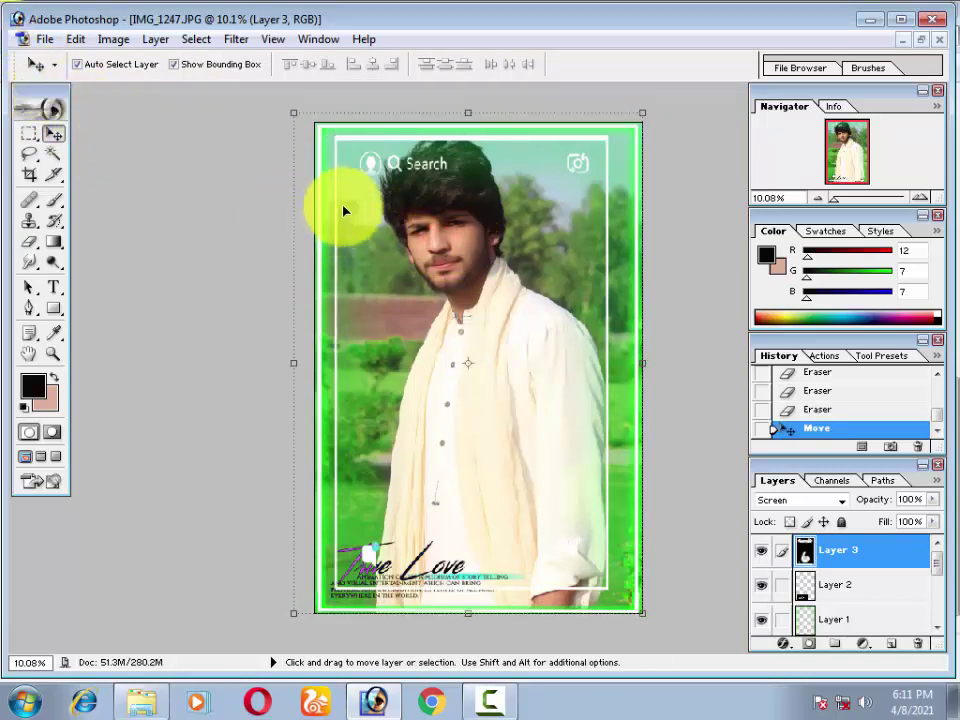
Export the composite via Save for Web as a quality-60 JPEG named IMG_1247
{"action": "left_click", "coordinate": [45, 39]}
{"action": "left_click", "coordinate": [120, 231]}
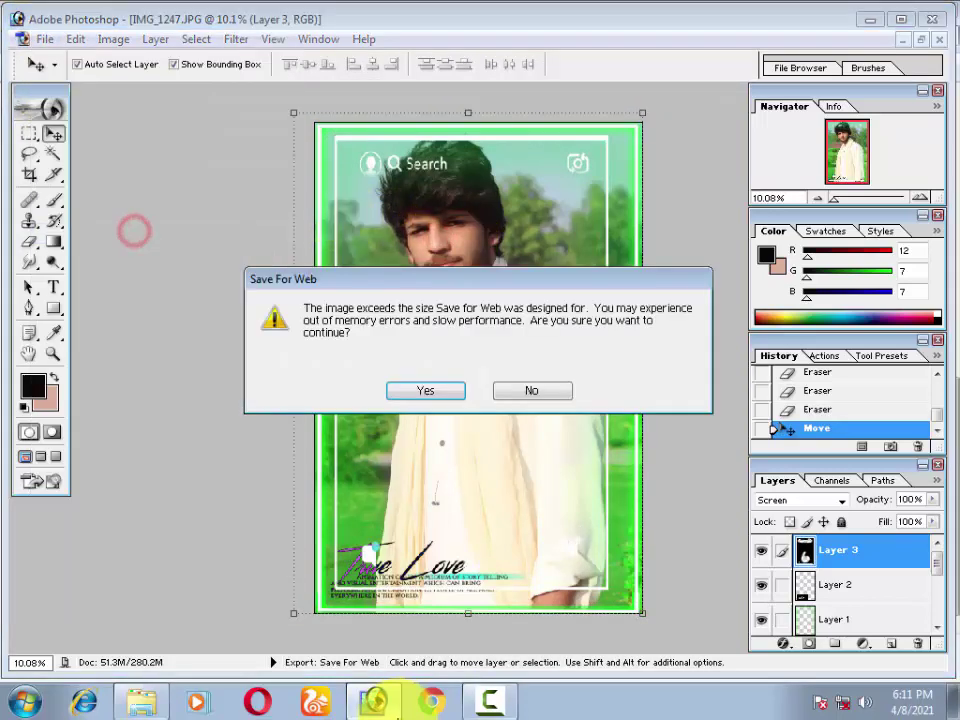
{"action": "key", "text": "Return"}
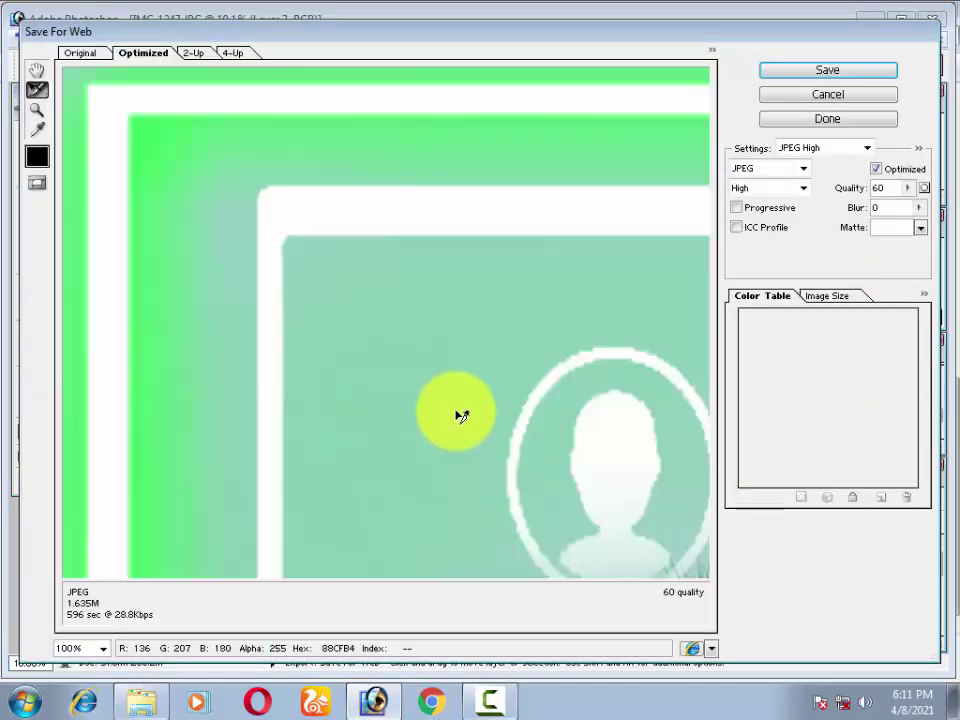
{"action": "key", "text": "Return"}
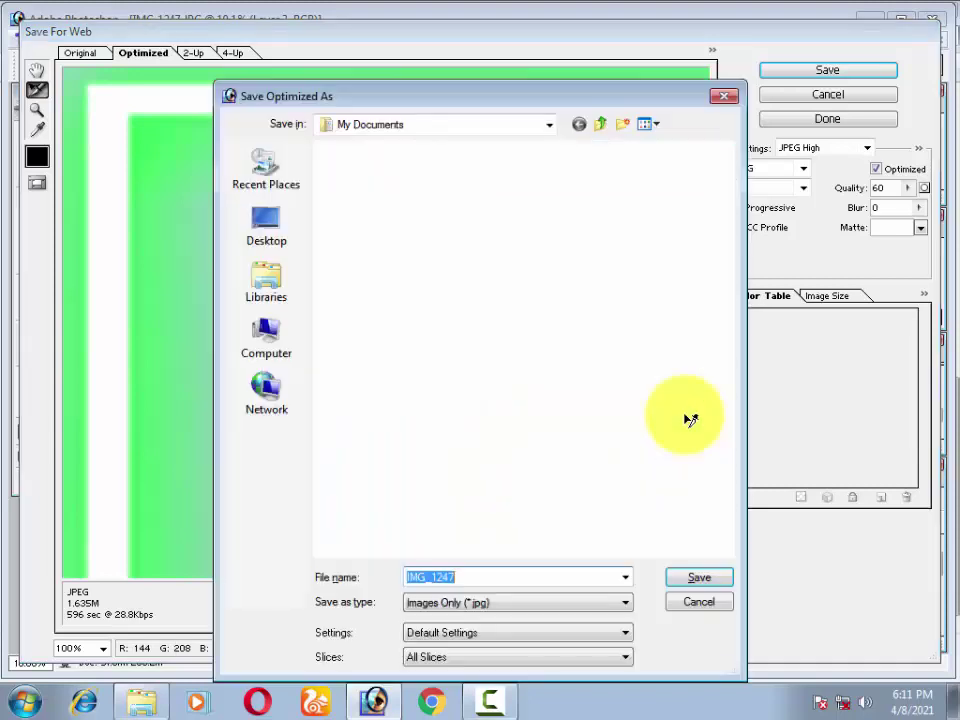
{"action": "type", "text": "n"}
{"action": "key", "text": "Return"}
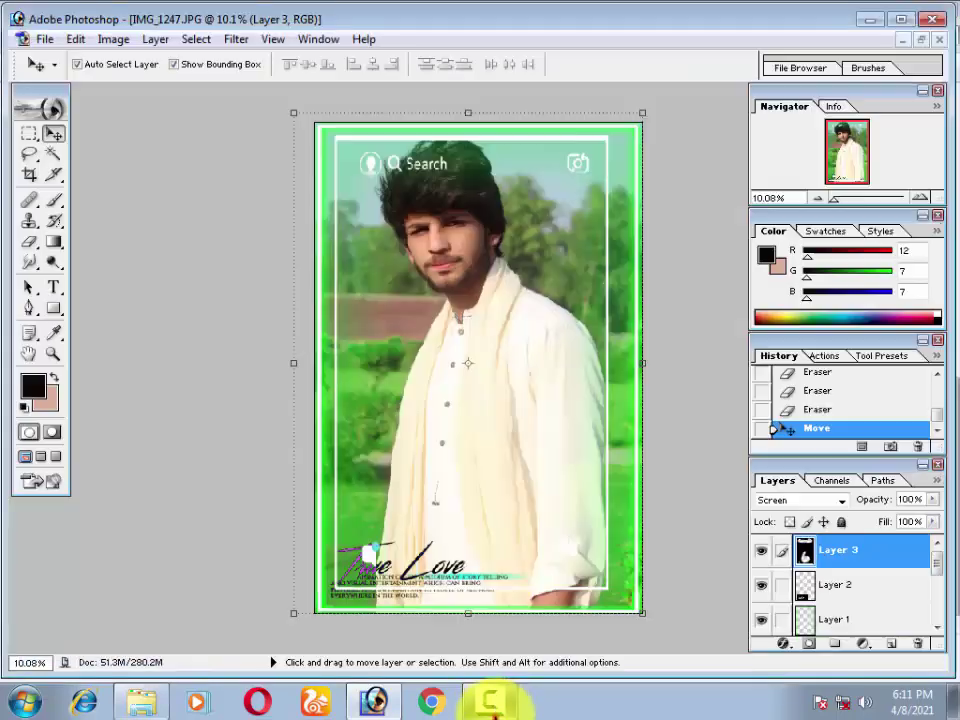
{"action": "left_click", "coordinate": [490, 700]}
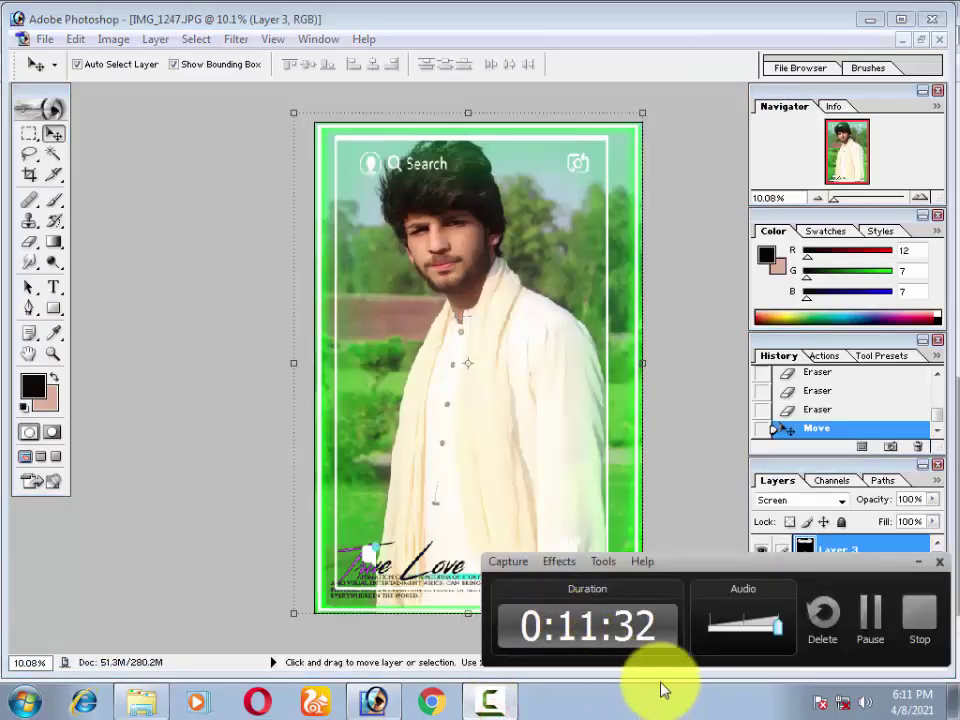